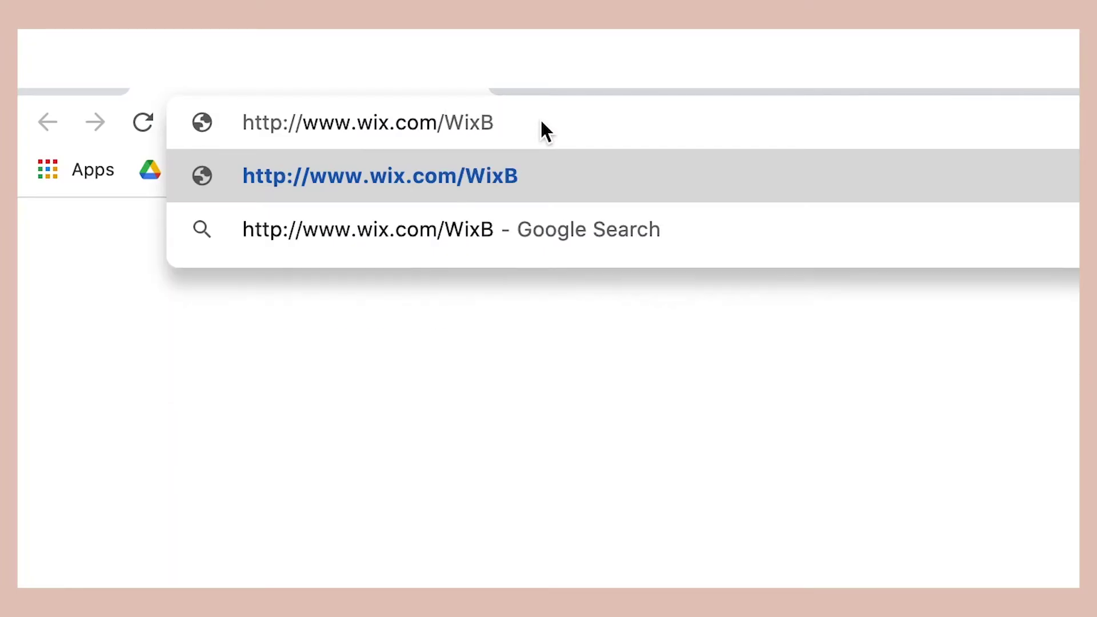
# Step: Sign in to Wix and start a new Business website from a template
pyautogui.press('Return')
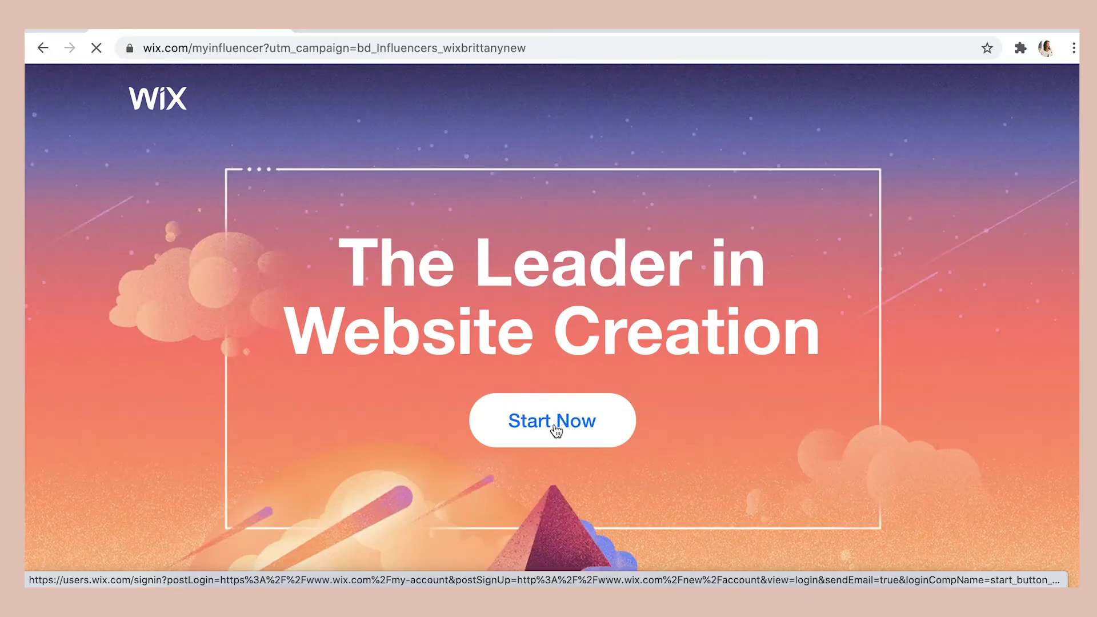
pyautogui.click(556, 427)
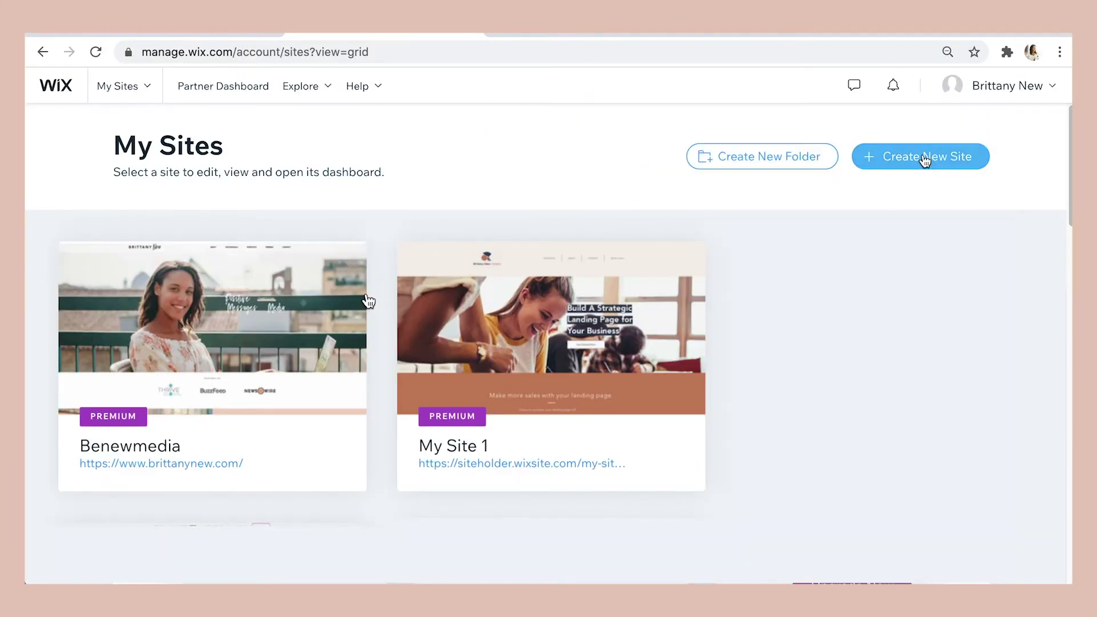
pyautogui.click(915, 158)
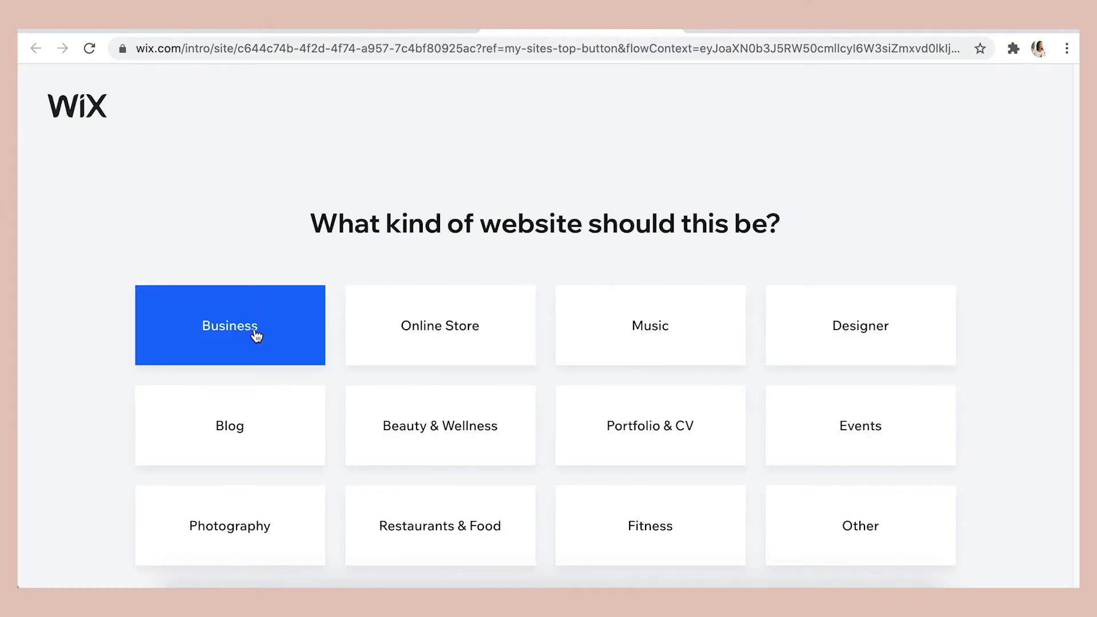
pyautogui.click(256, 335)
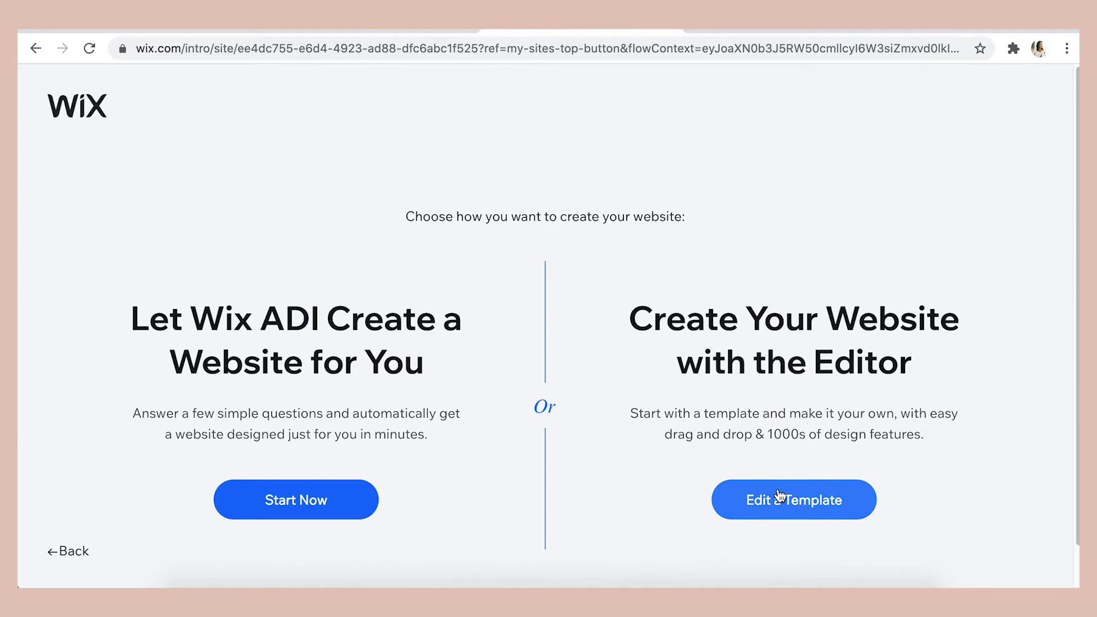
pyautogui.click(780, 496)
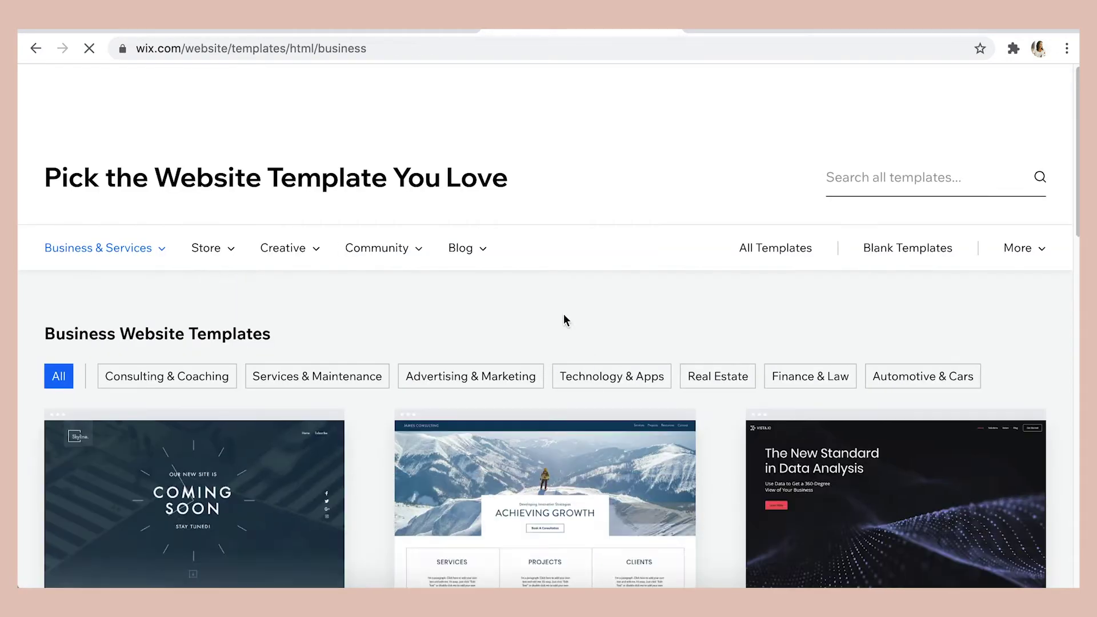
# Step: Open the Webinar Landing Page template from the Business gallery for editing
pyautogui.scroll(-3, 573, 324)
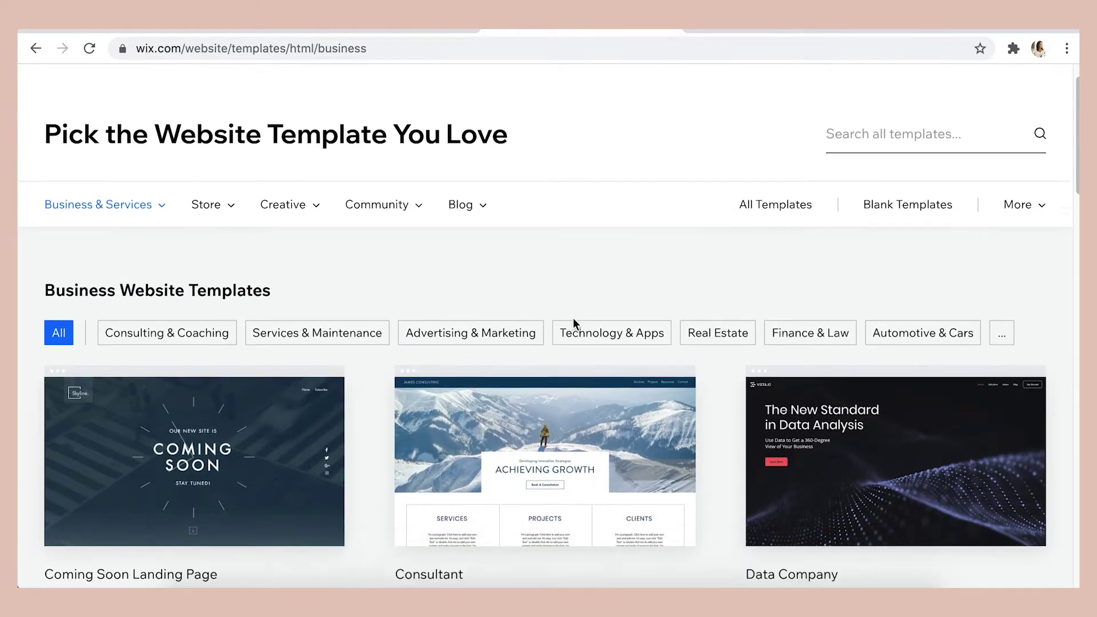
pyautogui.scroll(-2, 574, 318)
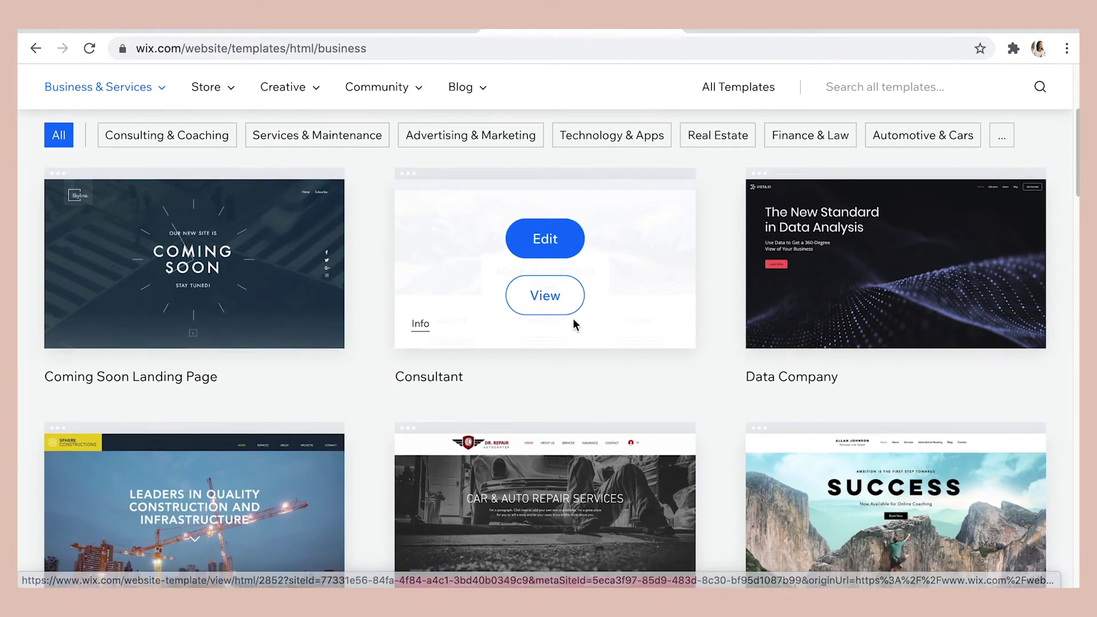
pyautogui.scroll(-4, 765, 345)
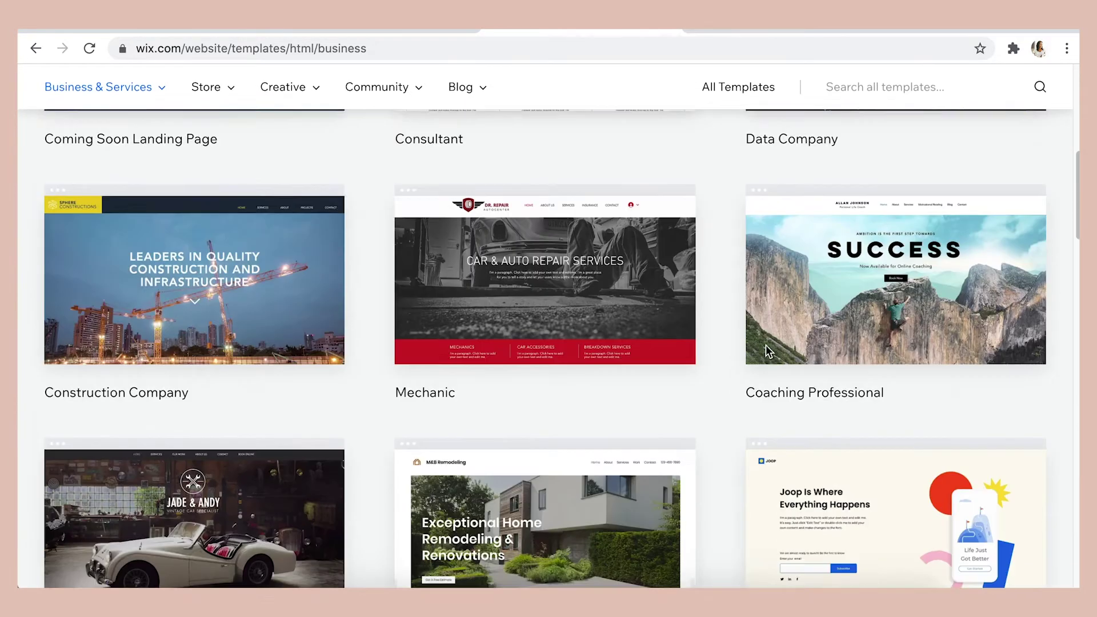
pyautogui.scroll(-5, 716, 348)
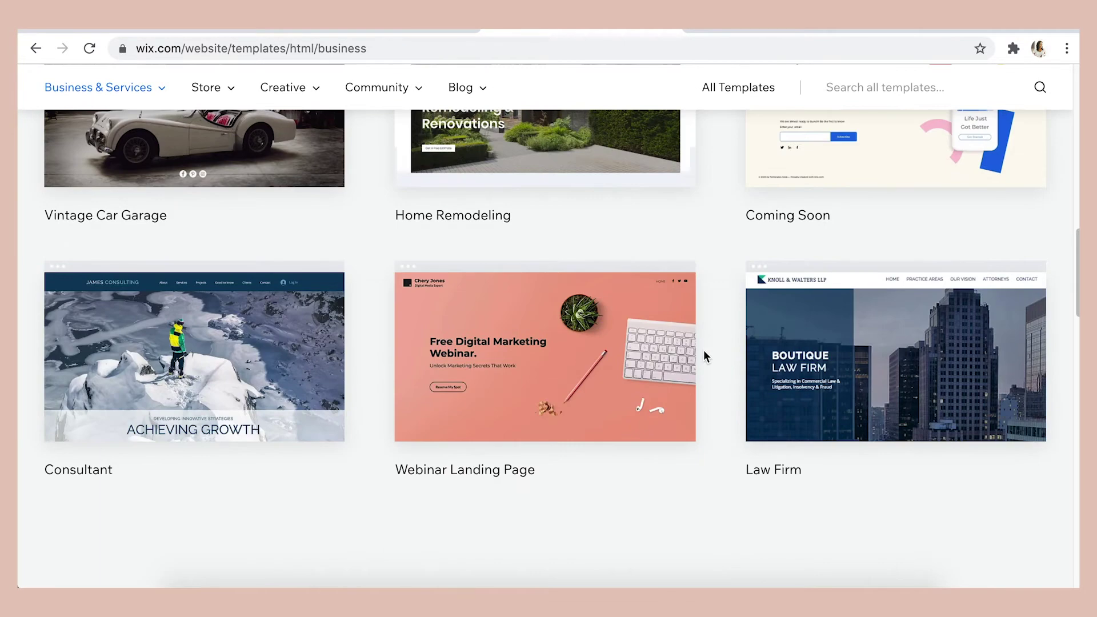
pyautogui.scroll(-2, 749, 360)
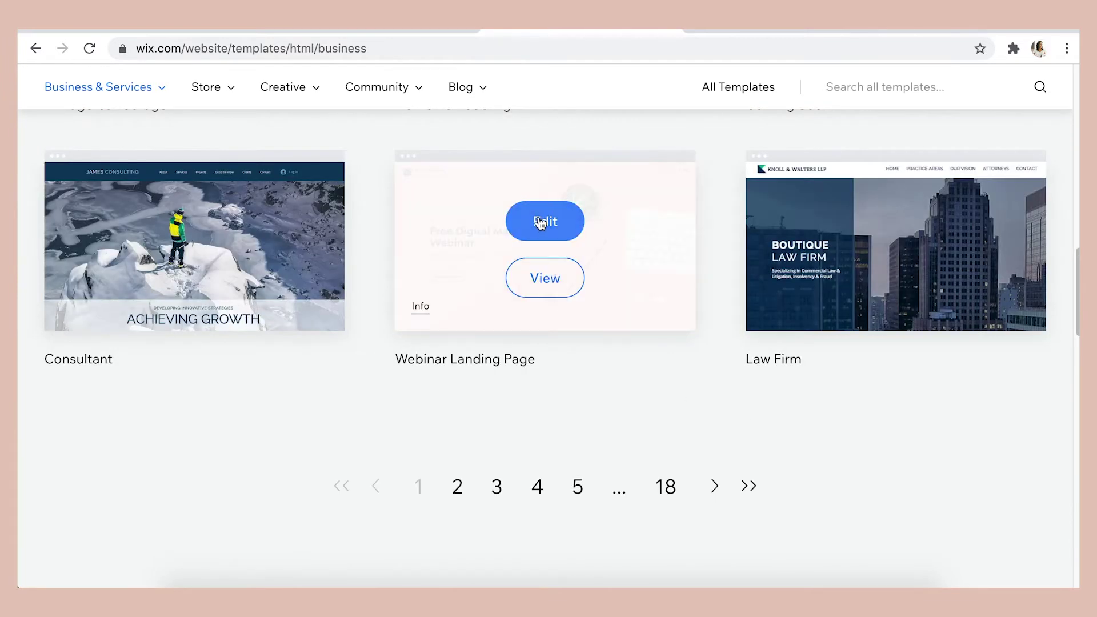
pyautogui.click(544, 219)
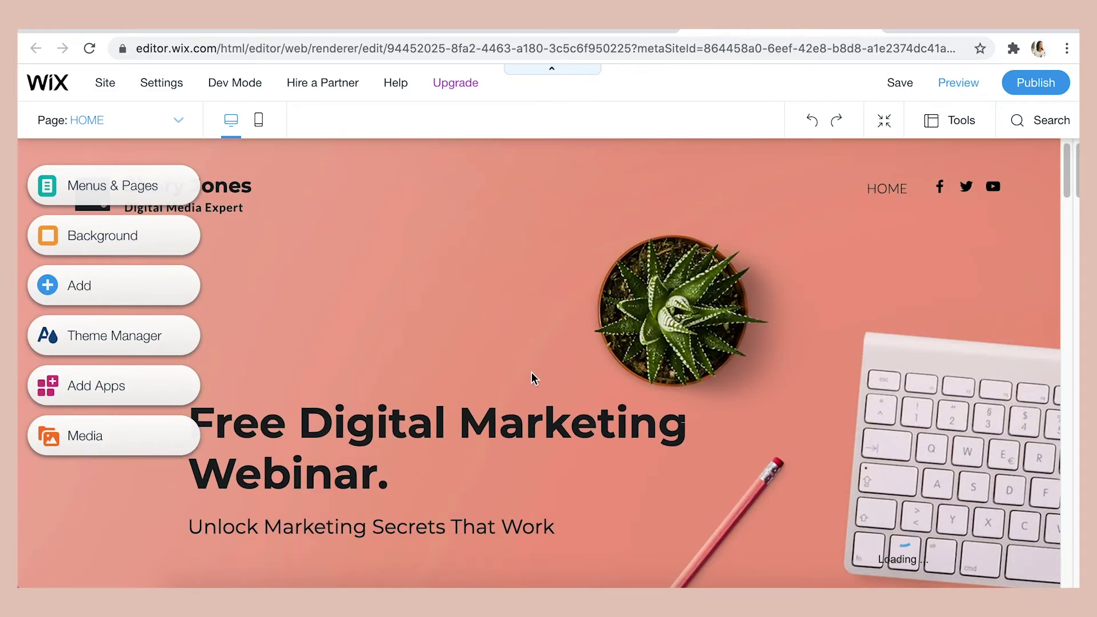
# Step: Leave the webinar template and open My Site 1 for editing from My Sites
pyautogui.scroll(-12, 574, 399)
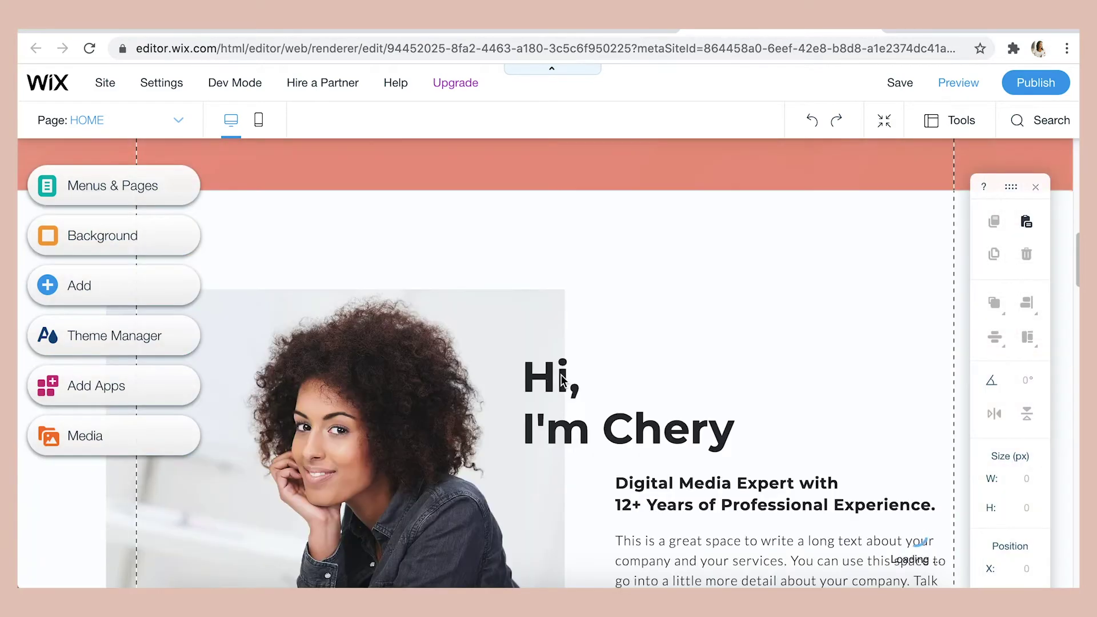
pyautogui.scroll(-15, 712, 400)
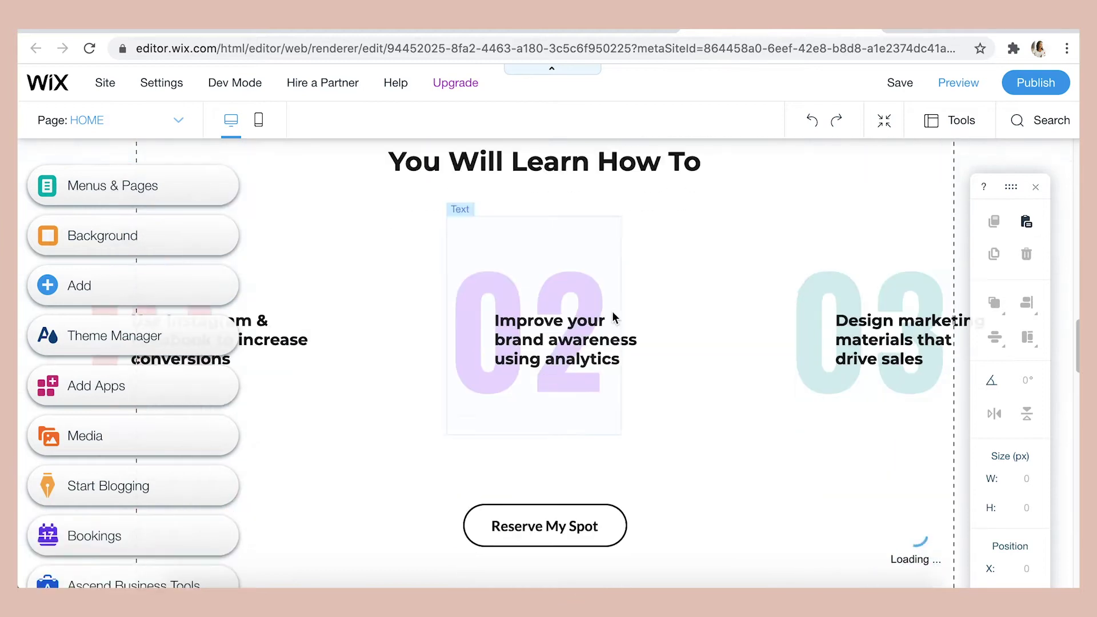
pyautogui.scroll(-10, 672, 357)
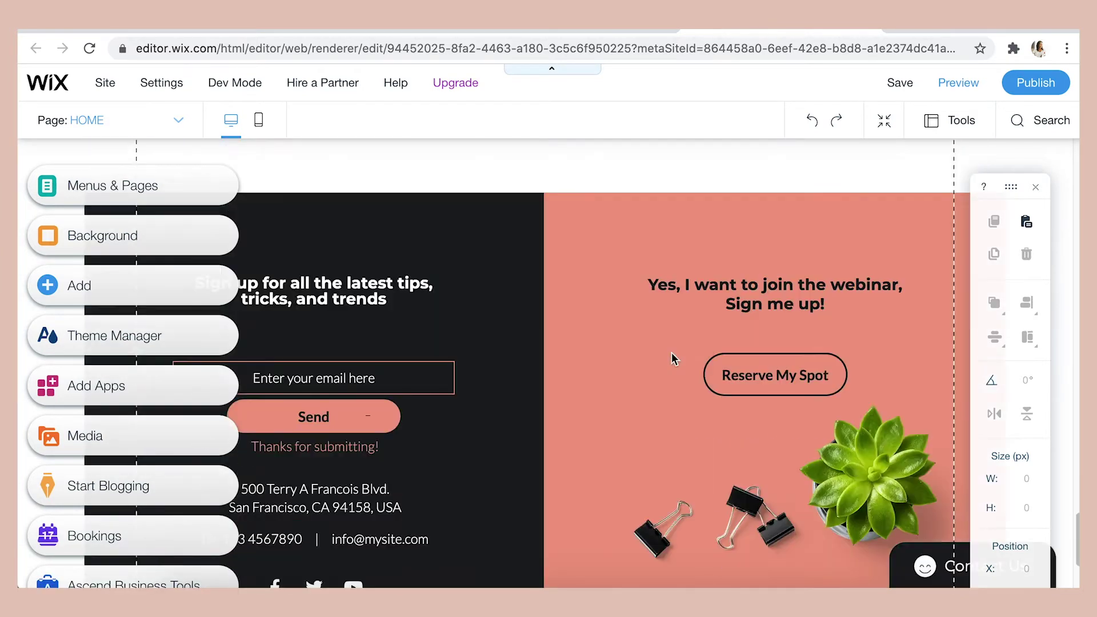
pyautogui.scroll(20, 671, 355)
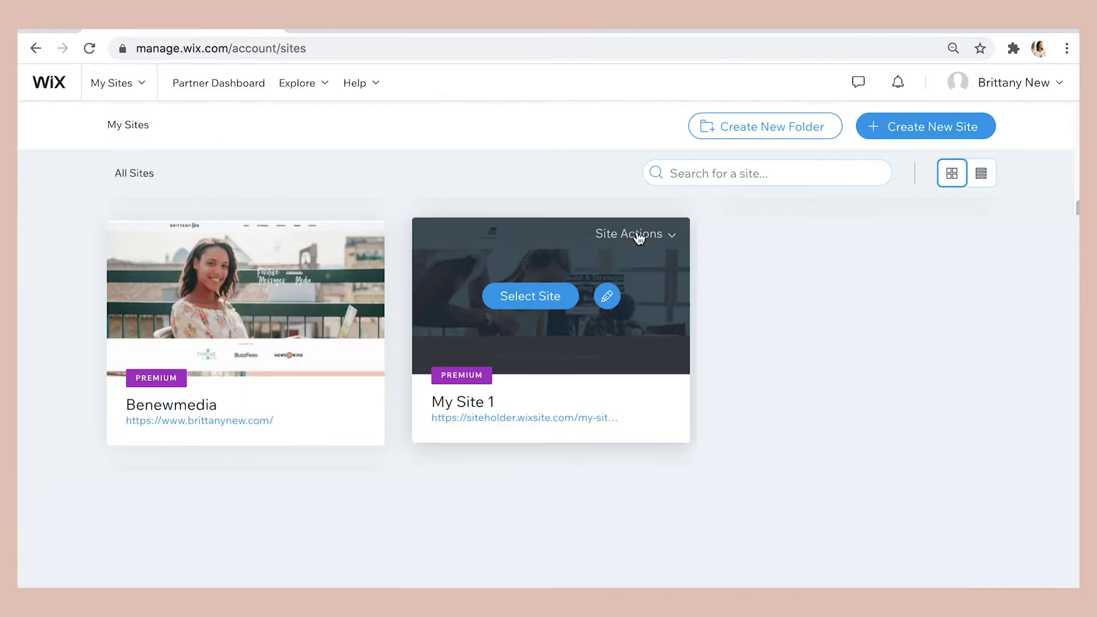
pyautogui.click(640, 237)
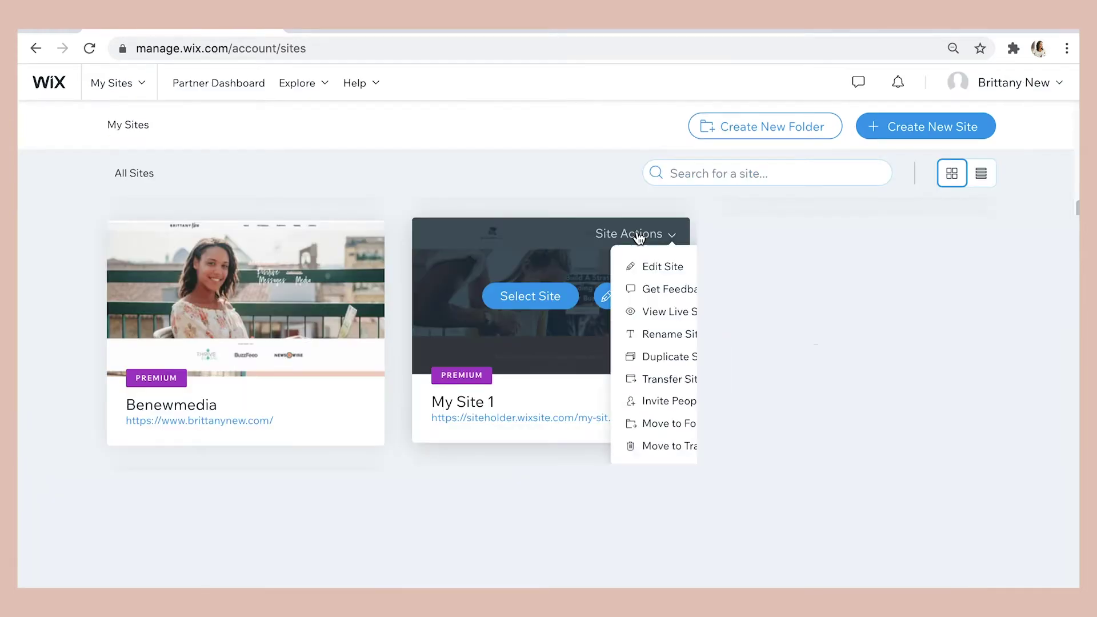
pyautogui.click(658, 278)
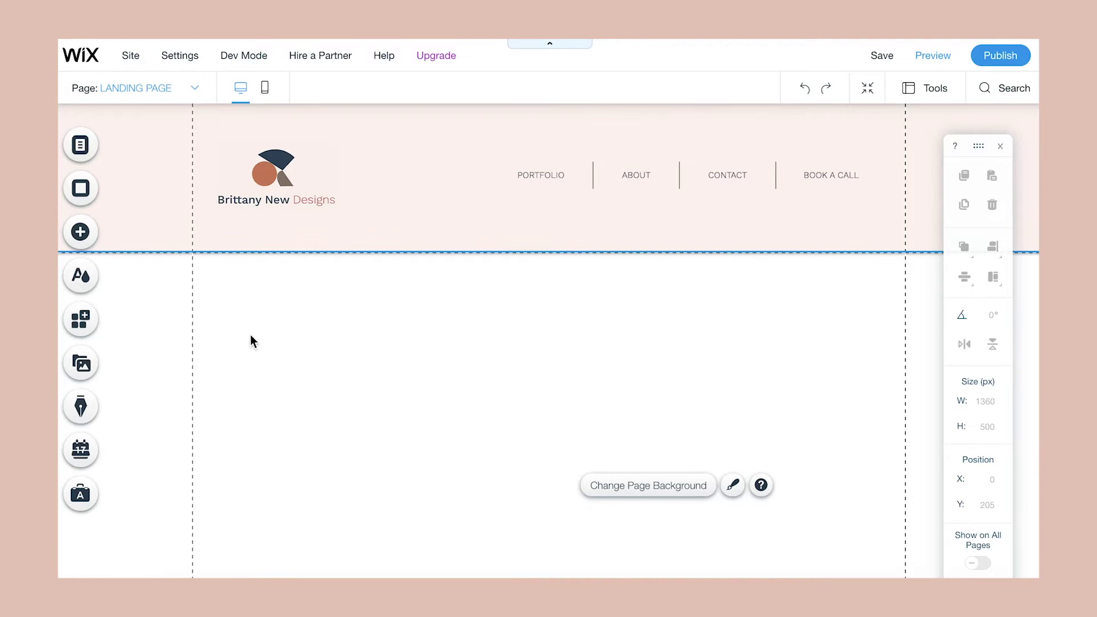
# Step: Add the Classic green misty mountains strip below the header
pyautogui.click(80, 233)
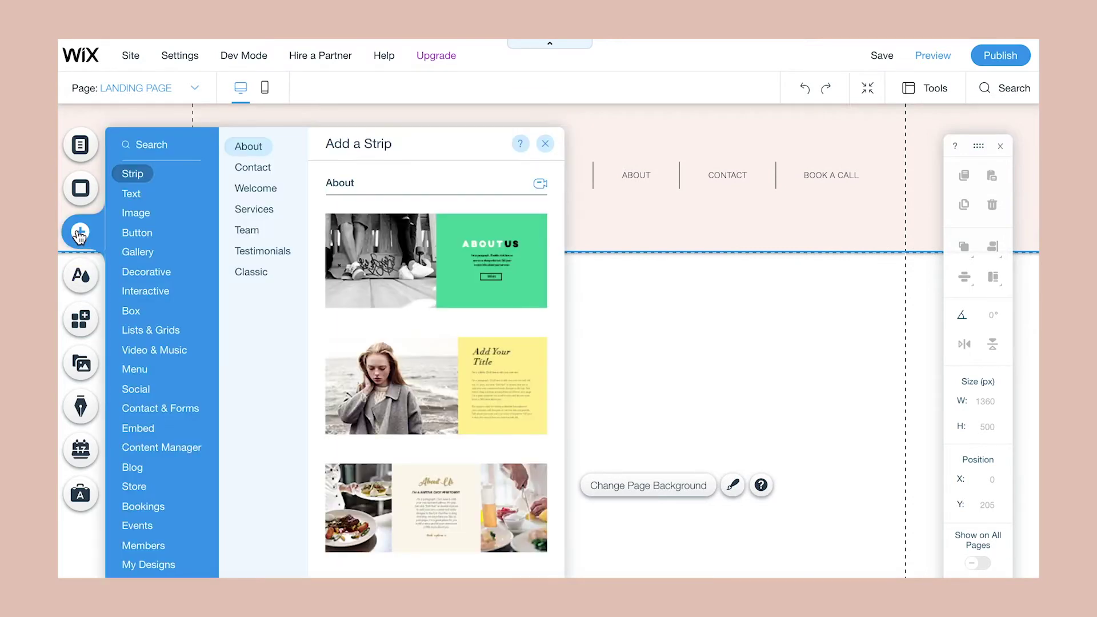
pyautogui.scroll(-10, 412, 451)
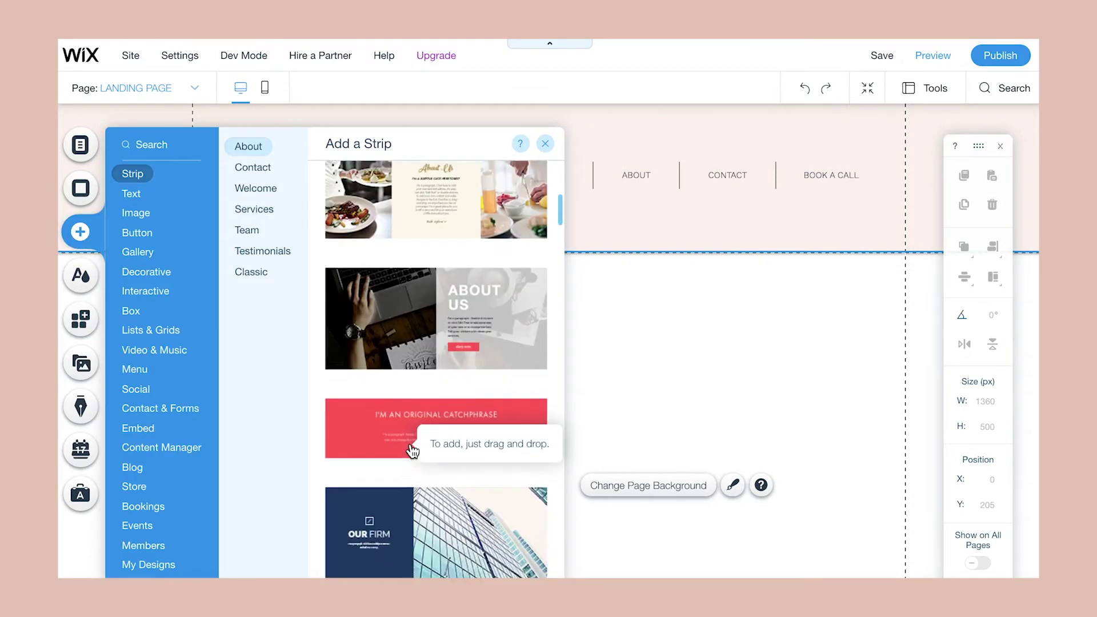
pyautogui.scroll(-10, 412, 452)
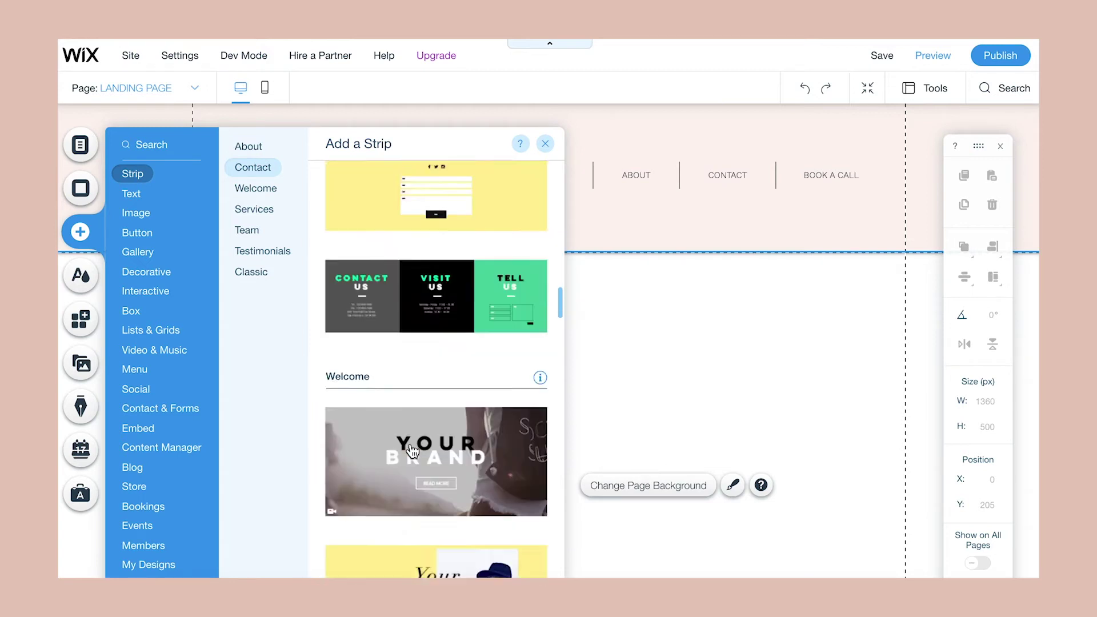
pyautogui.scroll(-4, 412, 451)
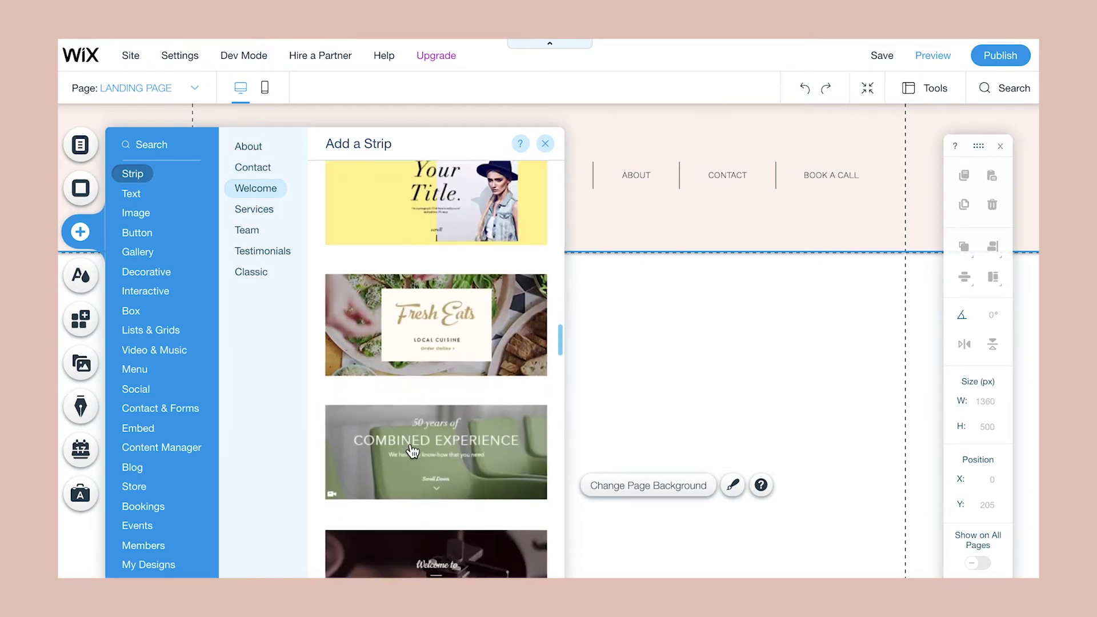
pyautogui.scroll(-3, 412, 451)
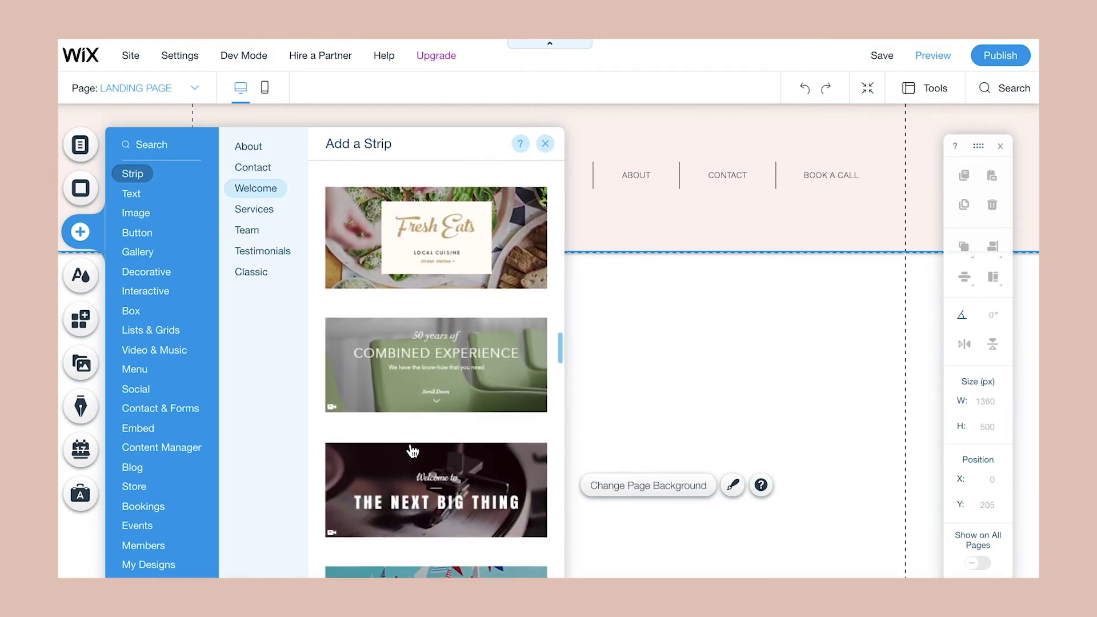
pyautogui.scroll(-10, 412, 452)
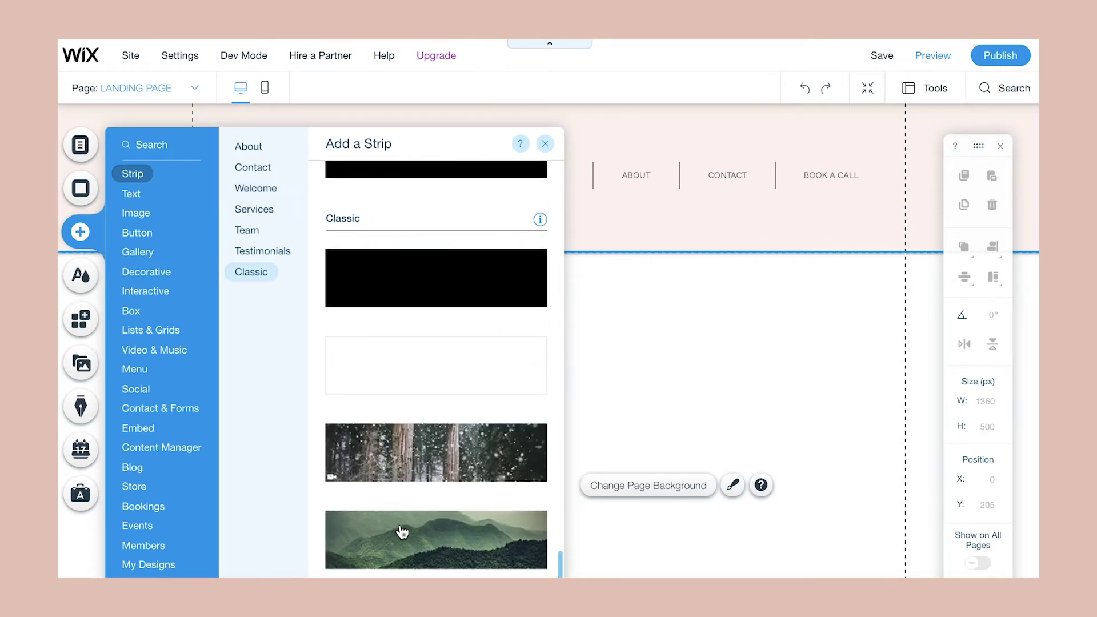
pyautogui.click(402, 532)
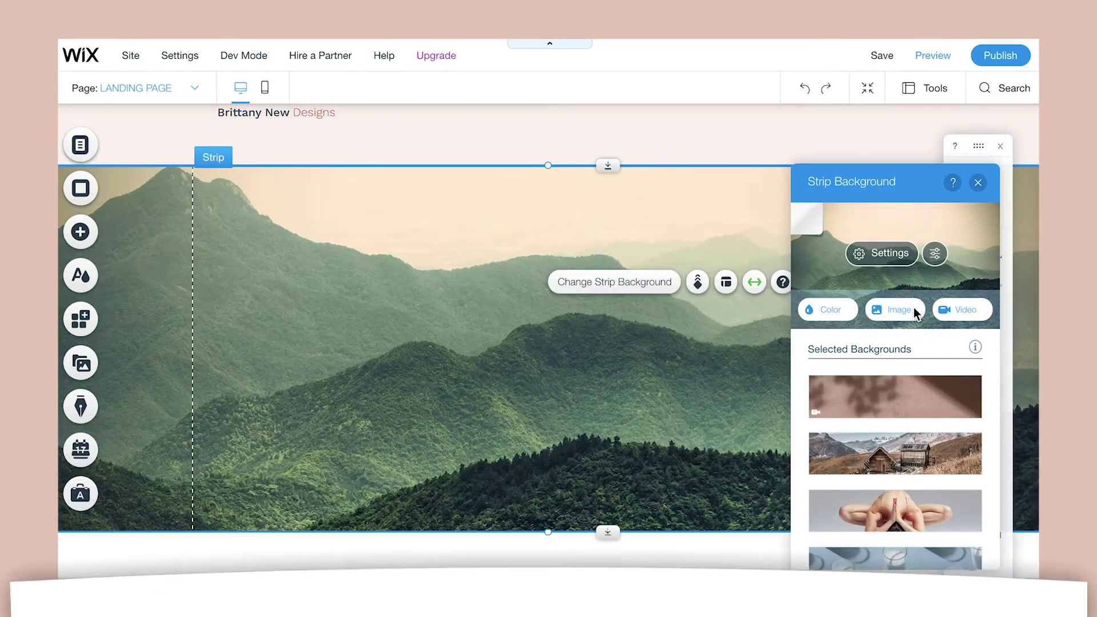
# Step: Replace the strip background with the uploaded photo of a smiling woman in a wicker chair
pyautogui.click(913, 309)
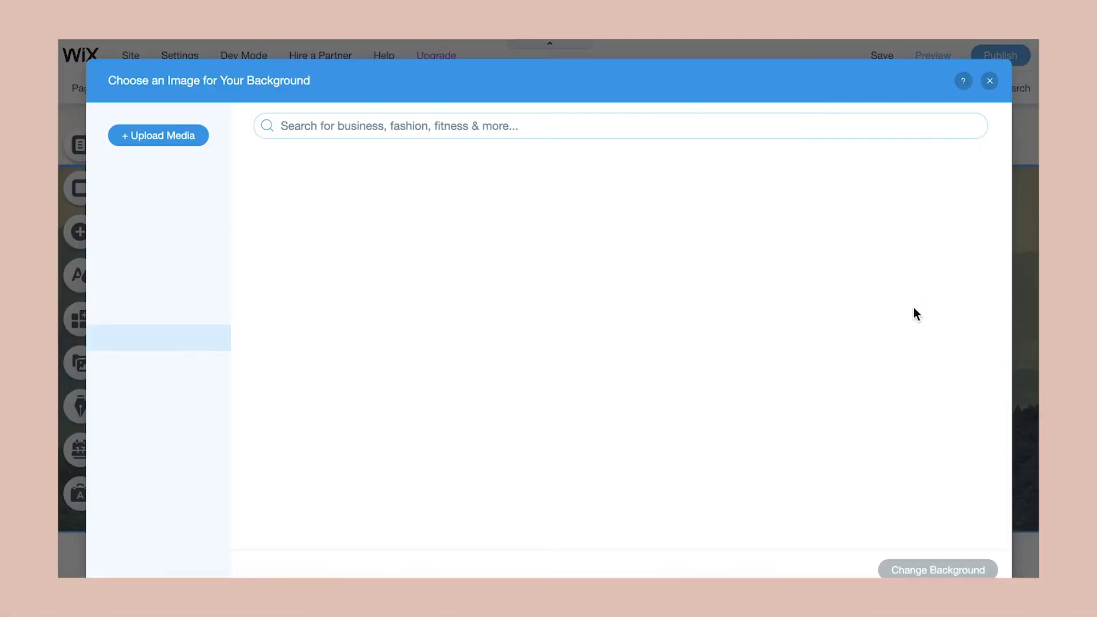
pyautogui.click(324, 131)
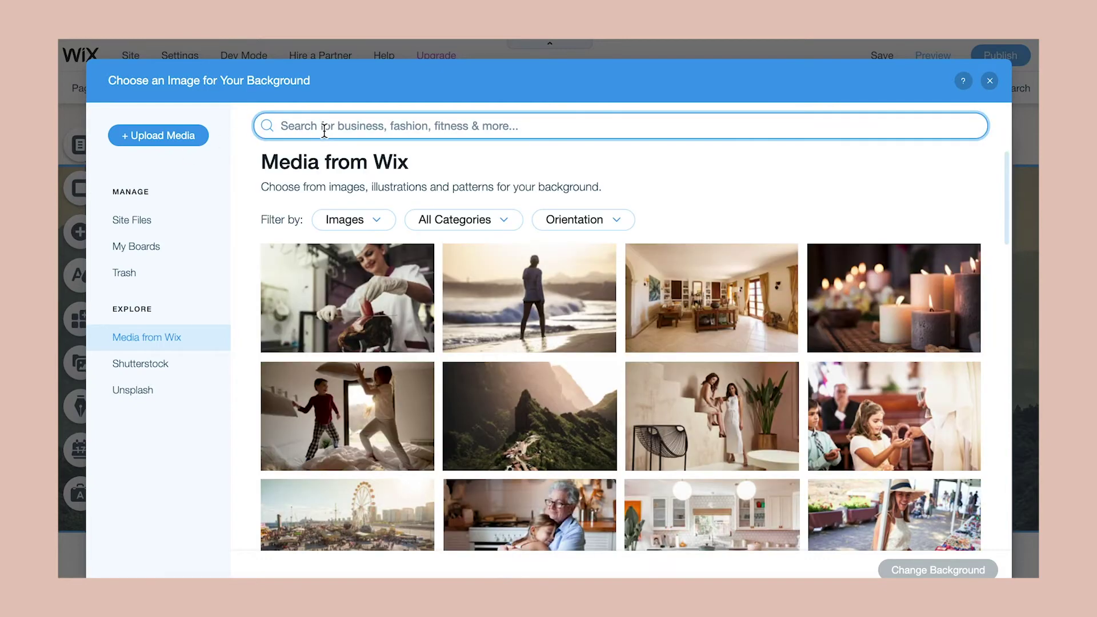
pyautogui.click(143, 228)
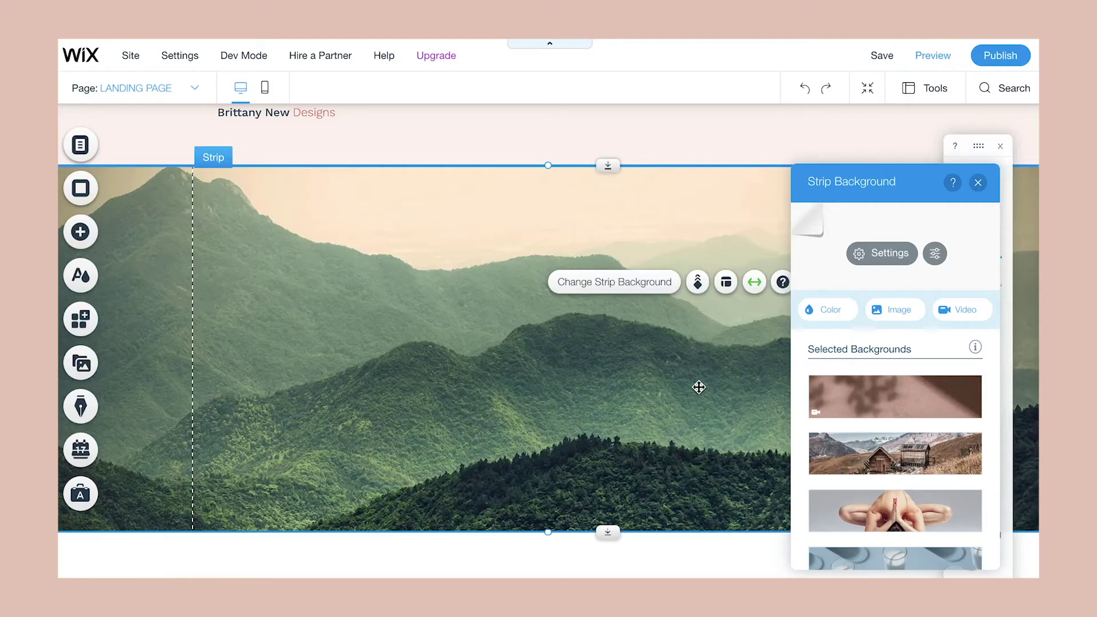
pyautogui.scroll(2, 698, 386)
pyautogui.scroll(-2, 669, 532)
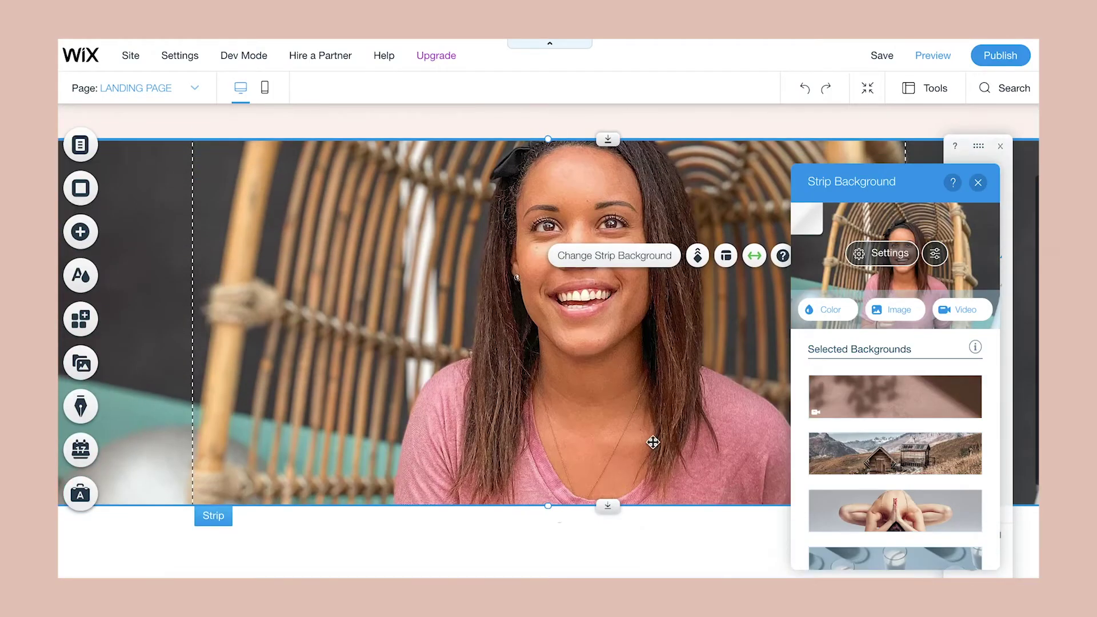
pyautogui.scroll(2, 379, 351)
pyautogui.scroll(-2, 379, 352)
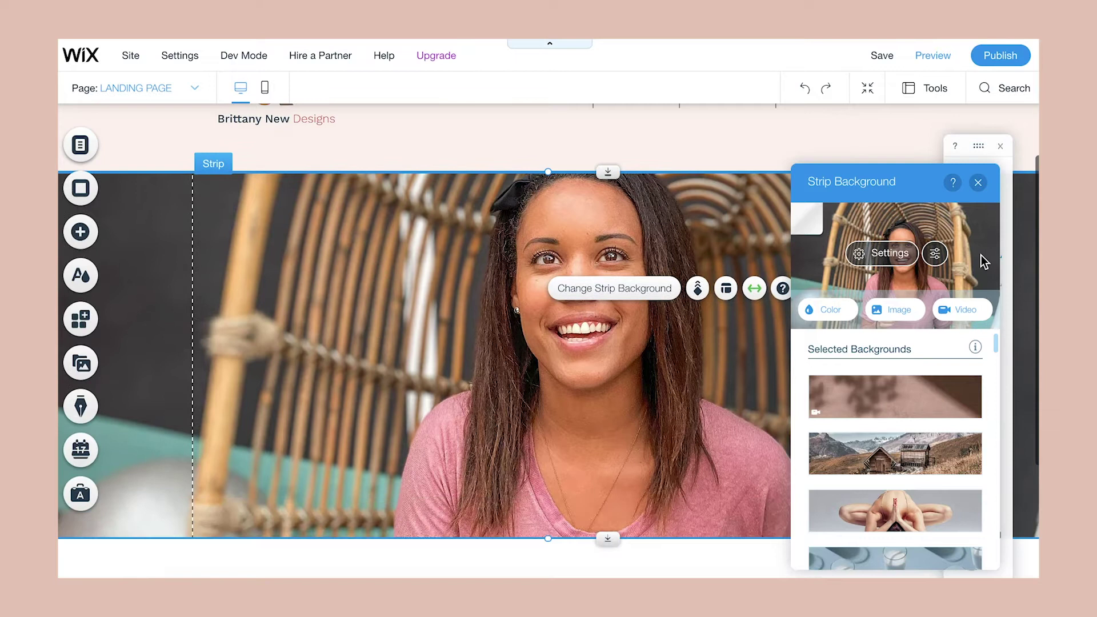
pyautogui.scroll(2, 698, 306)
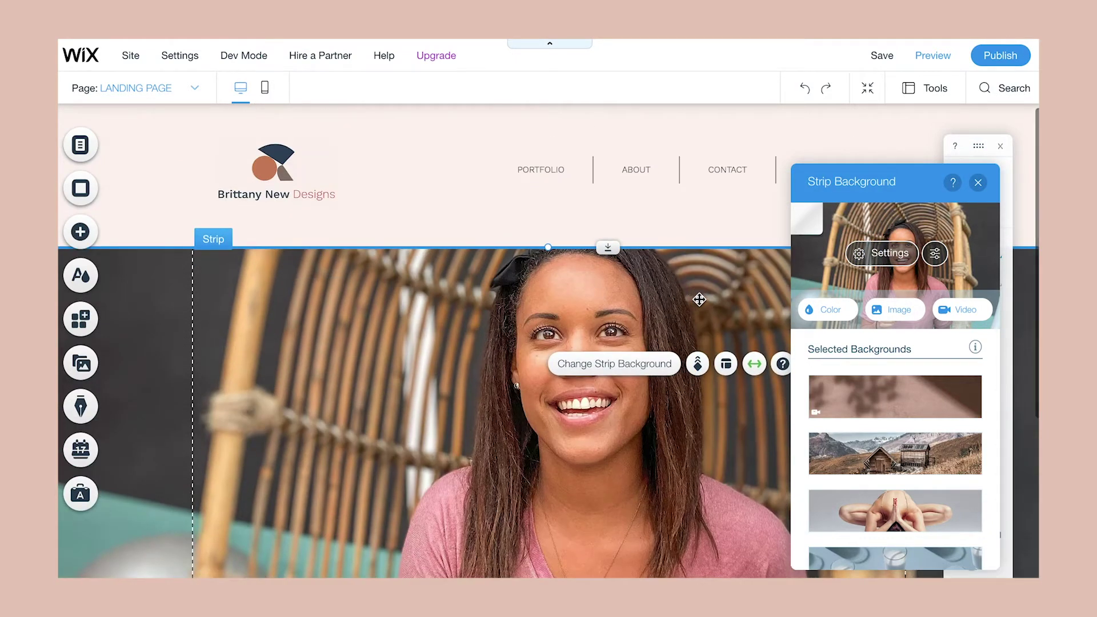
# Step: Close the Strip Background settings and review the page from footer back to the hero
pyautogui.click(430, 224)
pyautogui.scroll(-5, 378, 380)
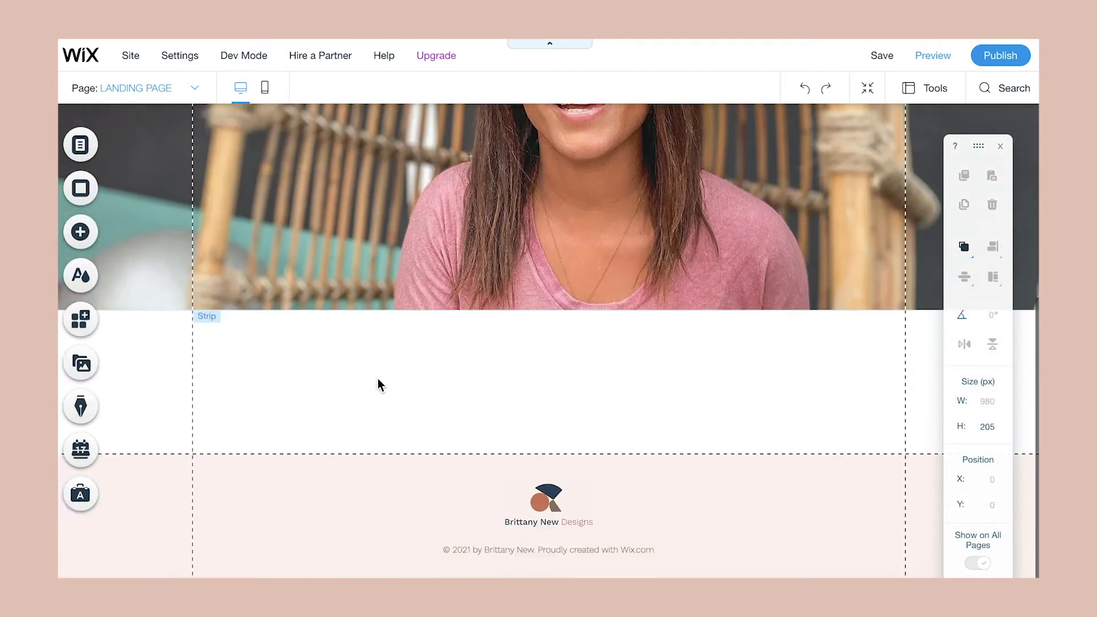
pyautogui.scroll(5, 385, 257)
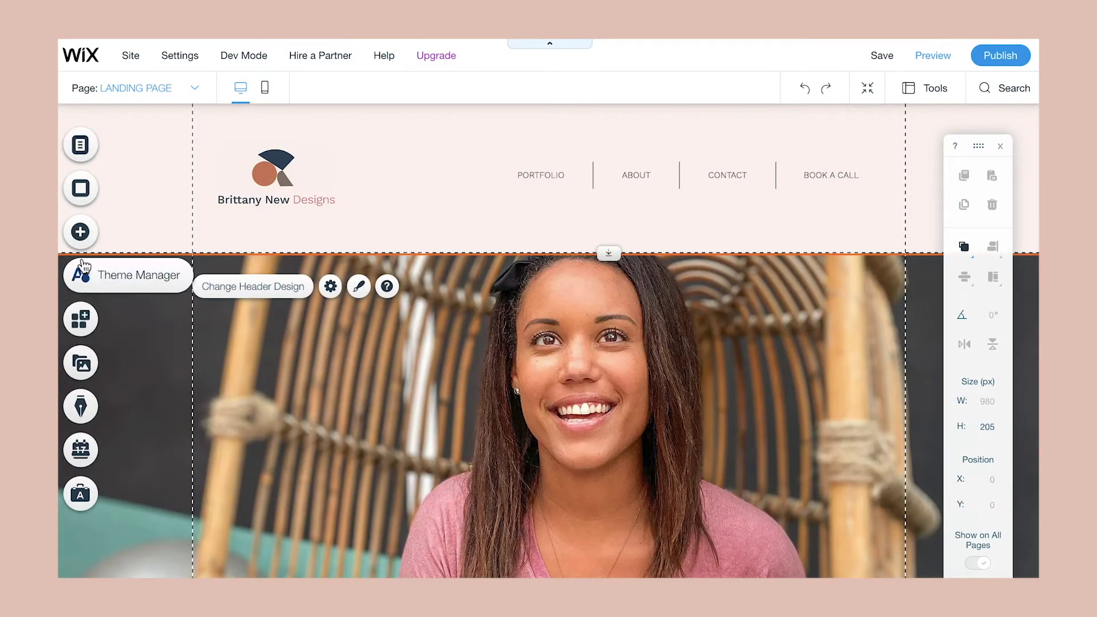
pyautogui.click(80, 232)
# Step: Add a Heading 1 on the hero's left side, sized 37 px in white, with text effects
pyautogui.click(134, 196)
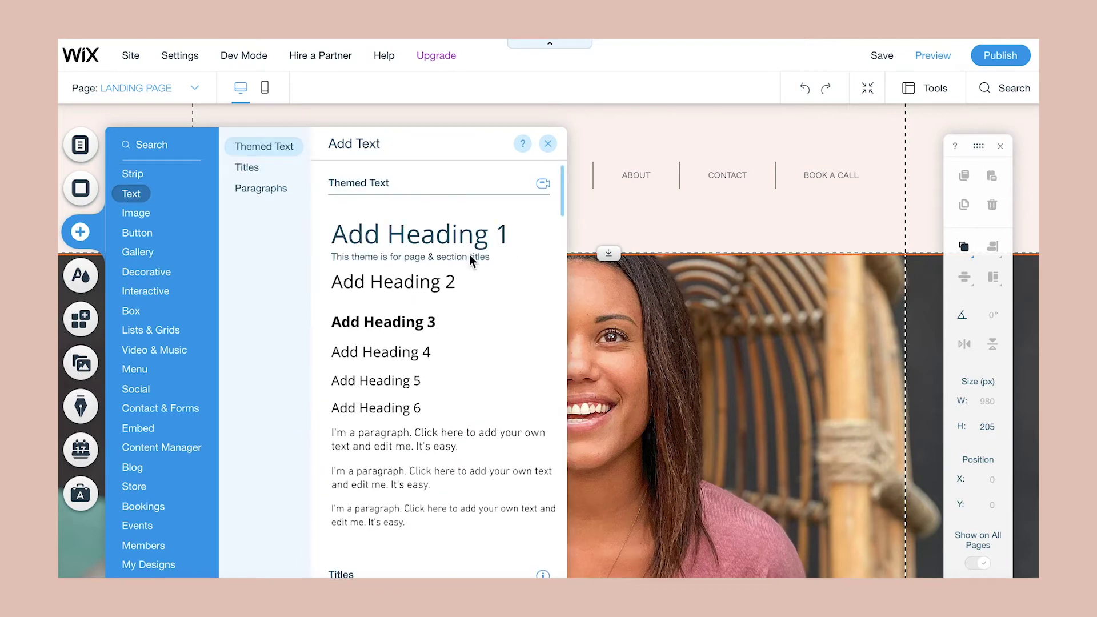
pyautogui.click(452, 243)
pyautogui.moveTo(606, 395); pyautogui.dragTo(398, 423)
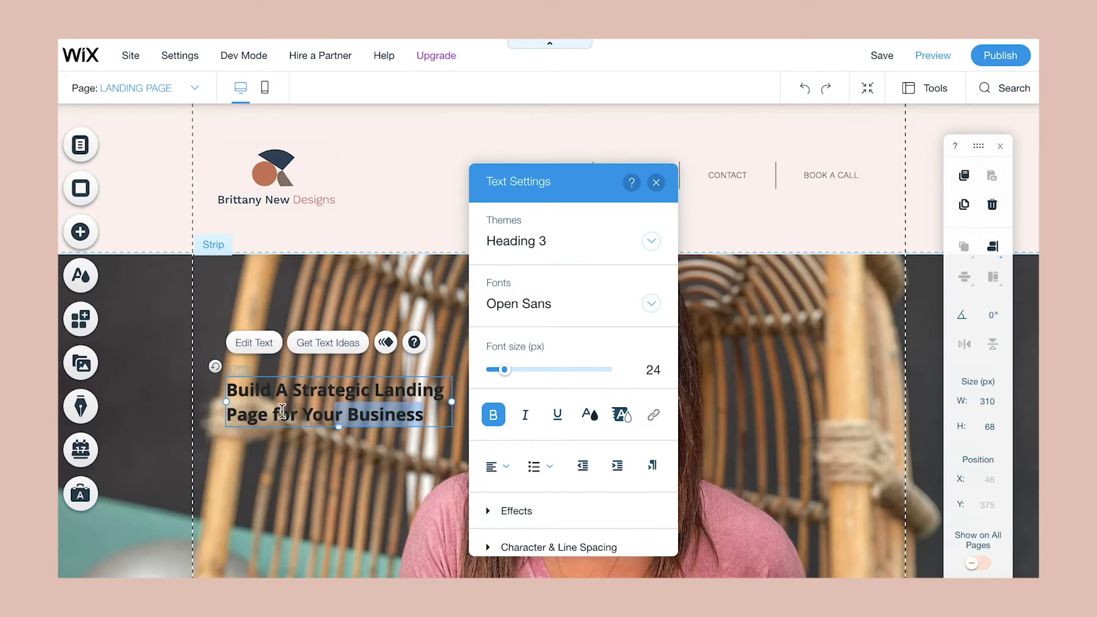
pyautogui.moveTo(282, 410); pyautogui.dragTo(225, 386)
pyautogui.moveTo(518, 378); pyautogui.dragTo(520, 376)
pyautogui.click(590, 415)
pyautogui.click(475, 293)
pyautogui.click(600, 234)
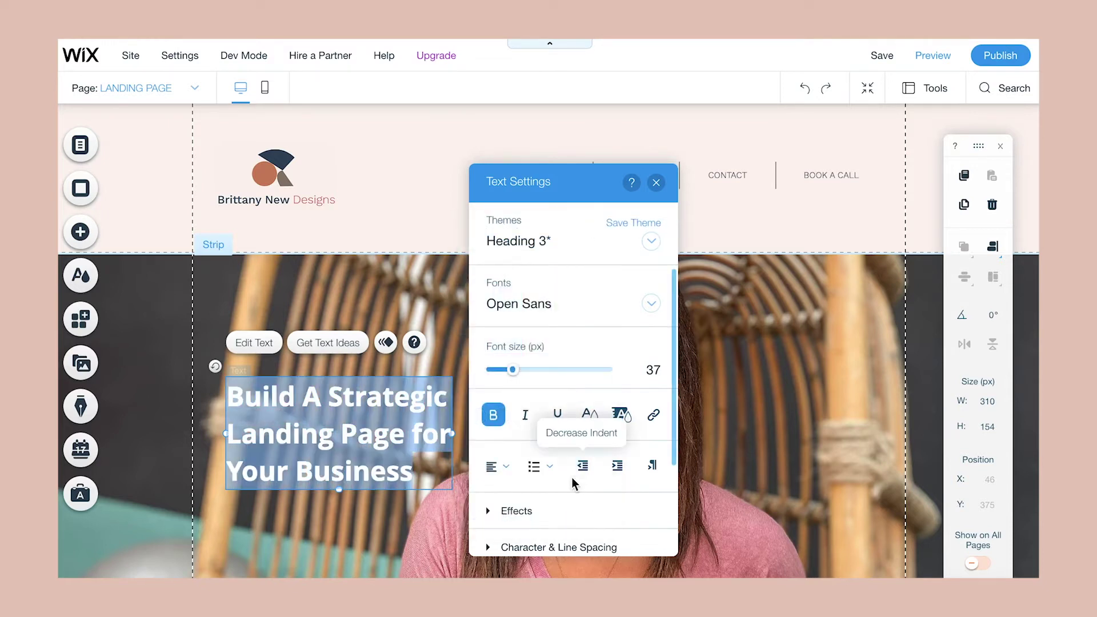
pyautogui.scroll(-1, 578, 475)
pyautogui.click(503, 496)
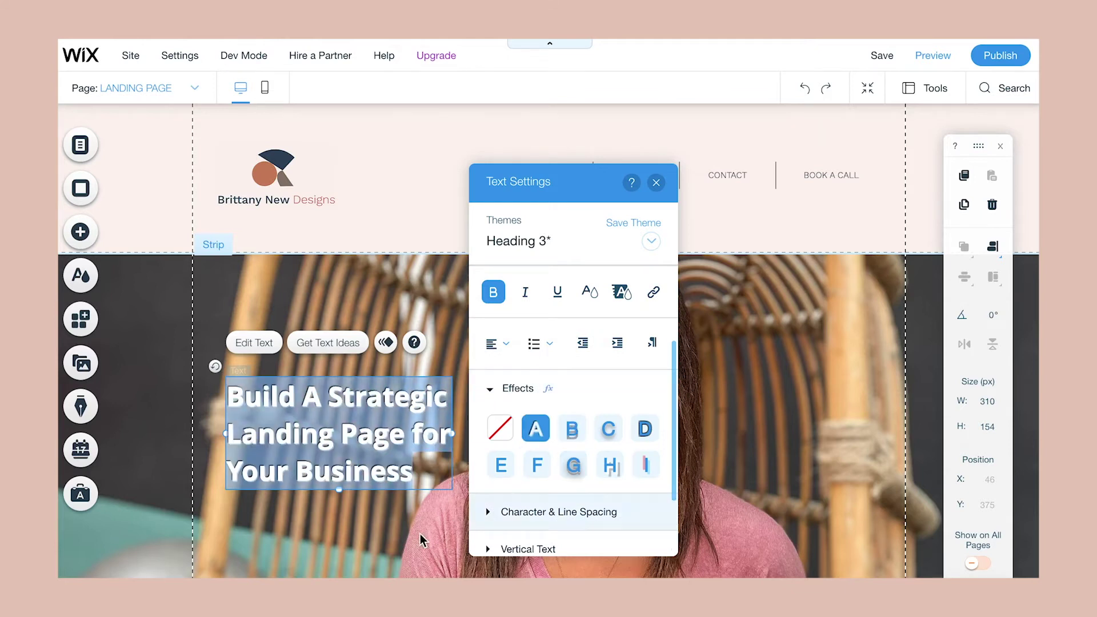
# Step: Change the heading font to Avenir LT Std 95 Black at 47 px and widen its box
pyautogui.click(343, 533)
pyautogui.scroll(-2, 343, 532)
pyautogui.click(320, 331)
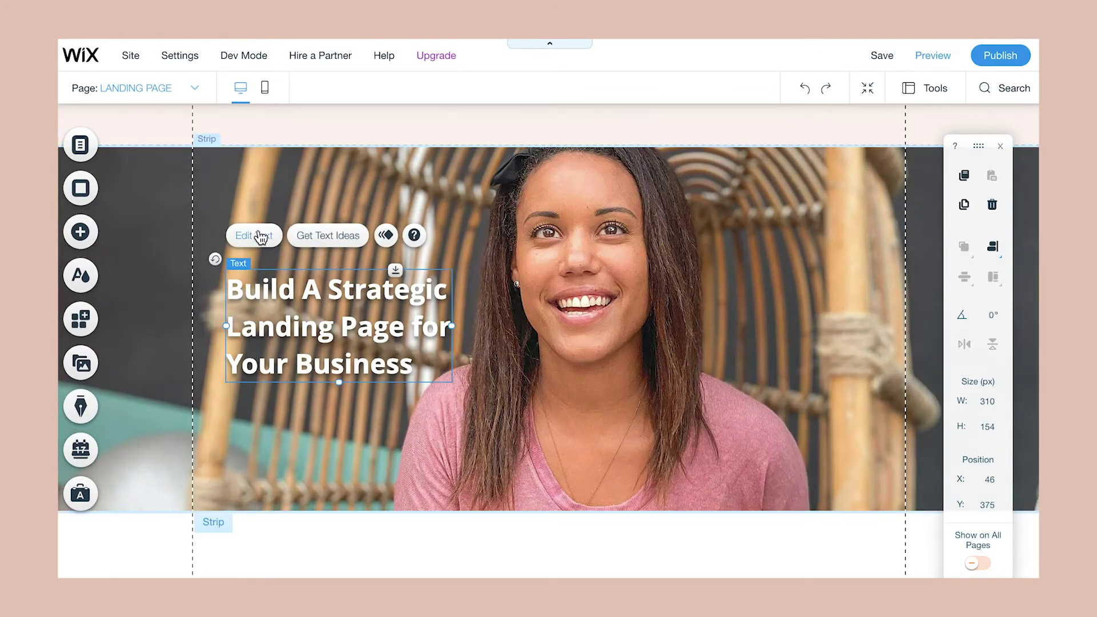
pyautogui.click(255, 236)
pyautogui.click(559, 309)
pyautogui.scroll(10, 555, 399)
pyautogui.click(548, 380)
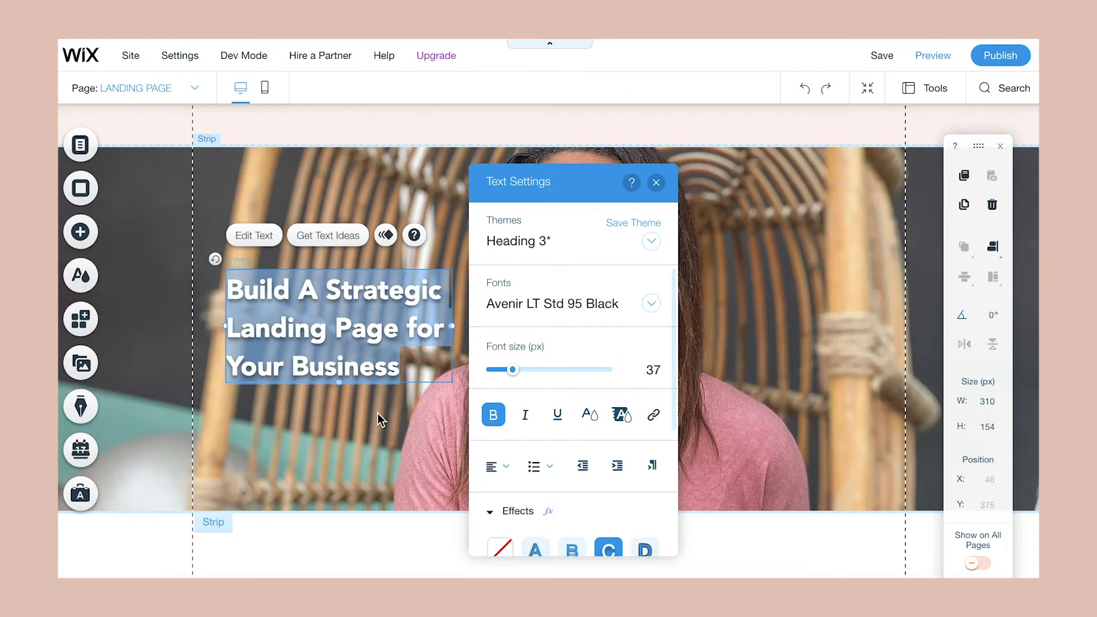
pyautogui.scroll(2, 380, 416)
pyautogui.moveTo(512, 369); pyautogui.dragTo(519, 370)
pyautogui.moveTo(452, 497); pyautogui.dragTo(535, 493)
# Step: Set the hero strip background to a classroom photo of students found by searching 'student'
pyautogui.click(568, 423)
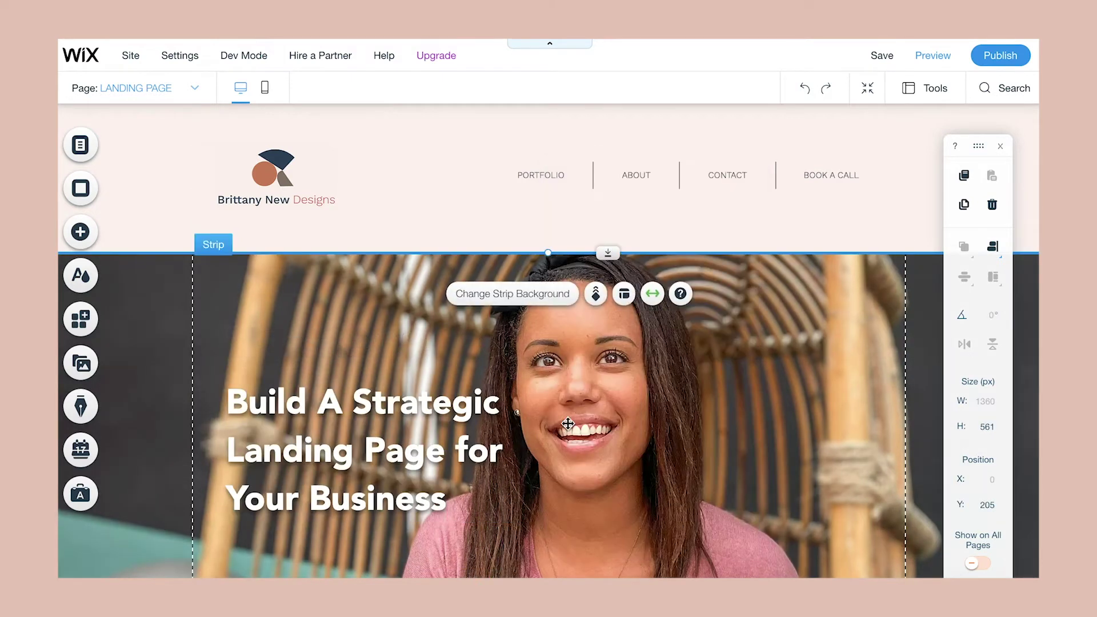
pyautogui.scroll(-3, 568, 424)
pyautogui.moveTo(418, 331); pyautogui.dragTo(412, 339)
pyautogui.click(654, 392)
pyautogui.scroll(3, 654, 392)
pyautogui.scroll(-2, 655, 396)
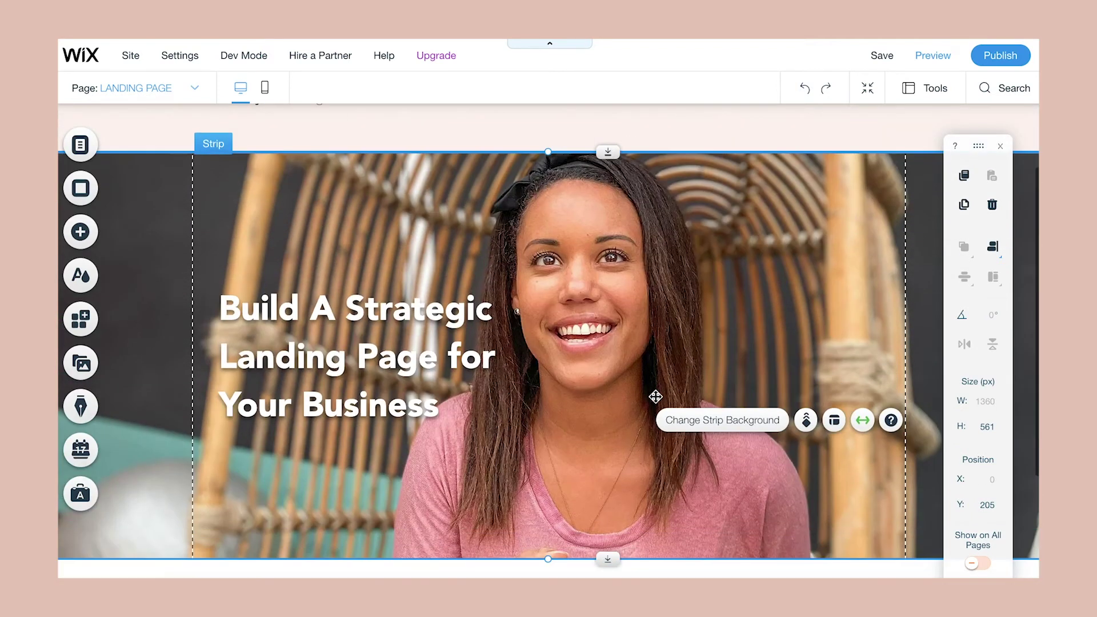
pyautogui.click(725, 417)
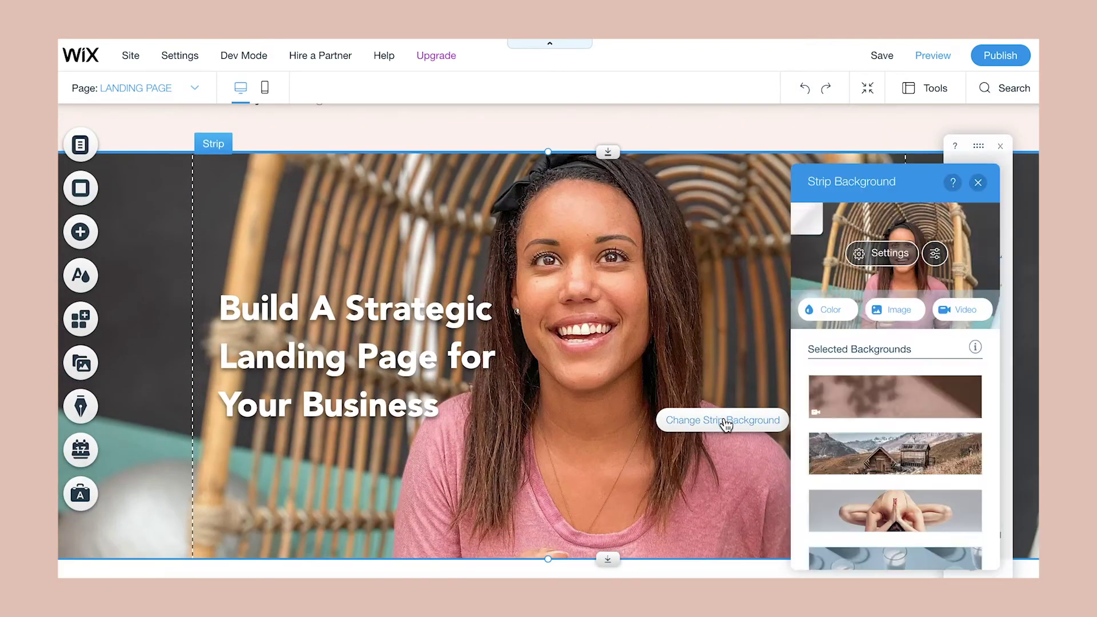
pyautogui.click(891, 312)
pyautogui.write('students')
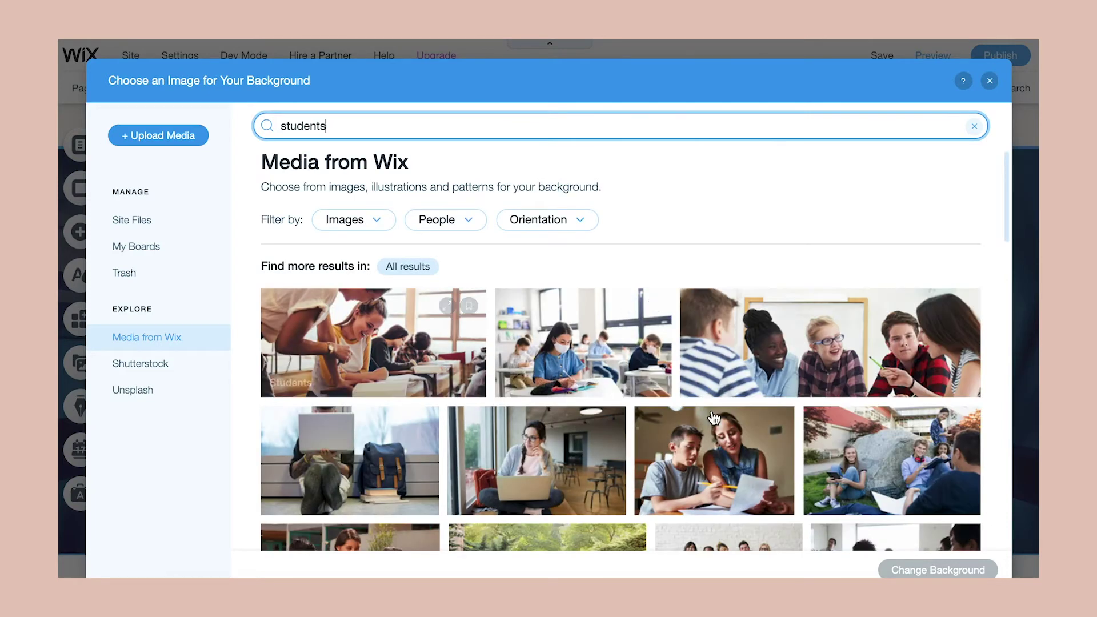
pyautogui.scroll(-3, 537, 457)
pyautogui.scroll(-10, 537, 457)
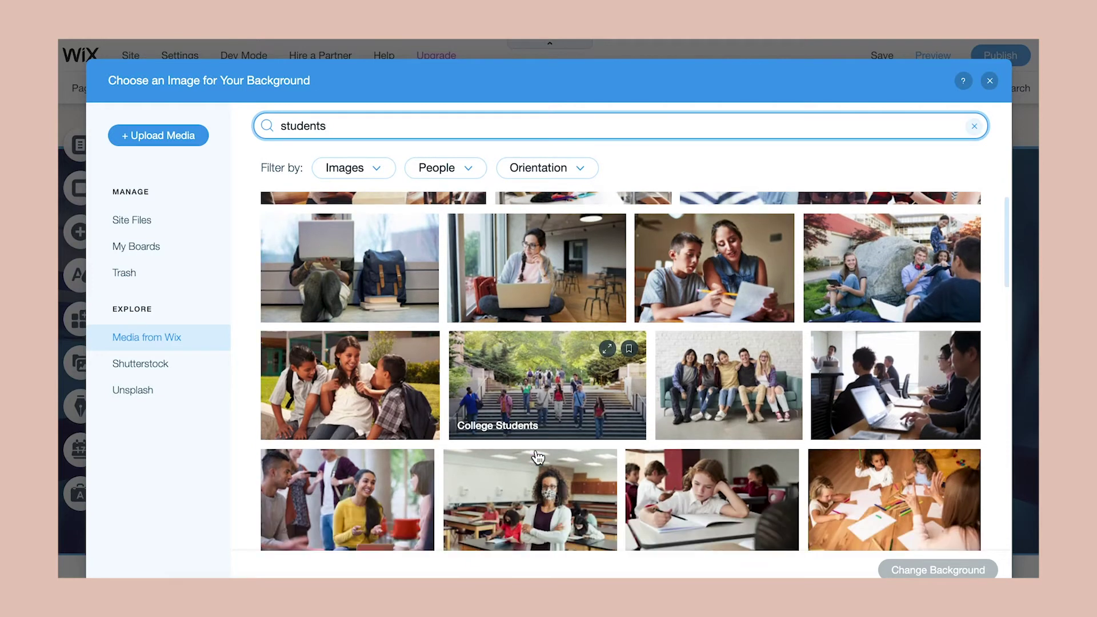
pyautogui.scroll(-6, 537, 457)
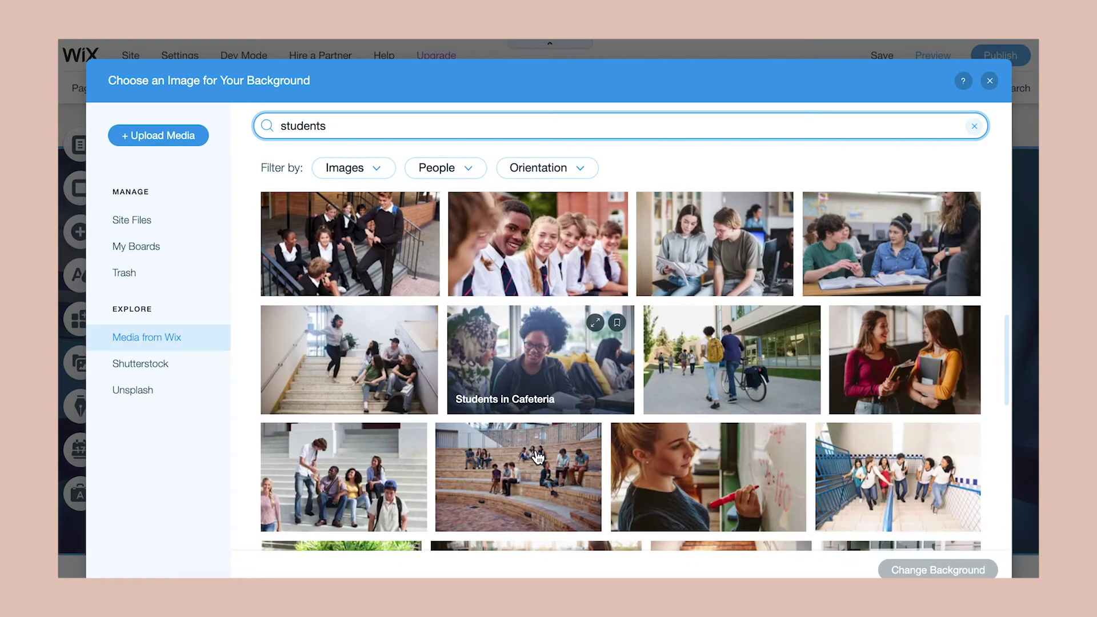
pyautogui.scroll(-10, 537, 457)
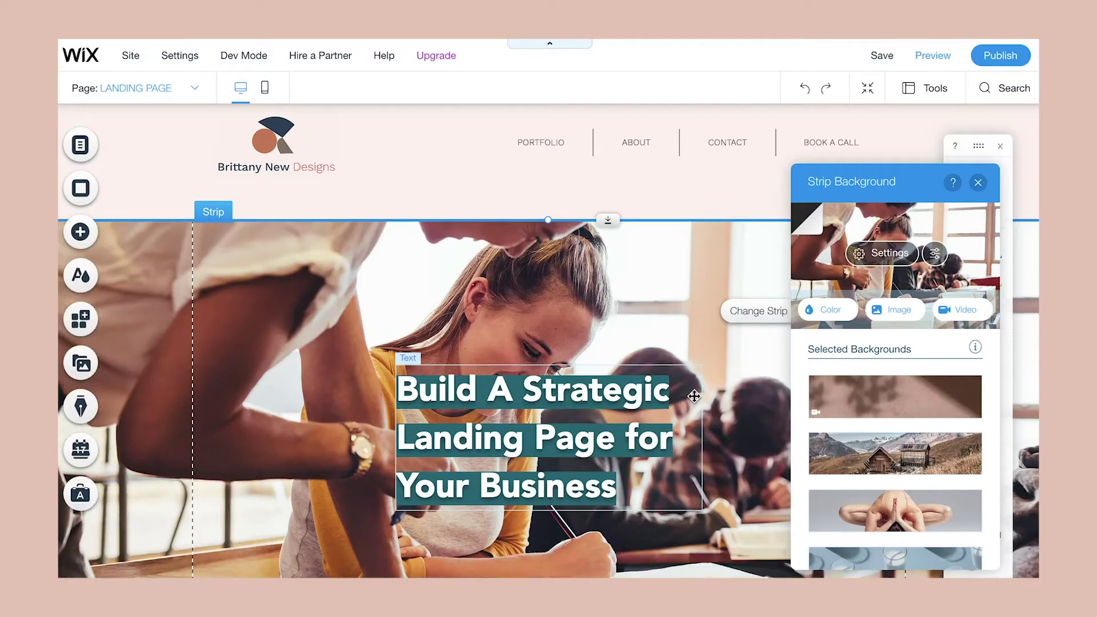
pyautogui.scroll(-2, 571, 423)
# Step: Move the headline to the right side of the classroom photo
pyautogui.moveTo(577, 423); pyautogui.dragTo(802, 385)
pyautogui.click(796, 245)
pyautogui.scroll(1, 797, 245)
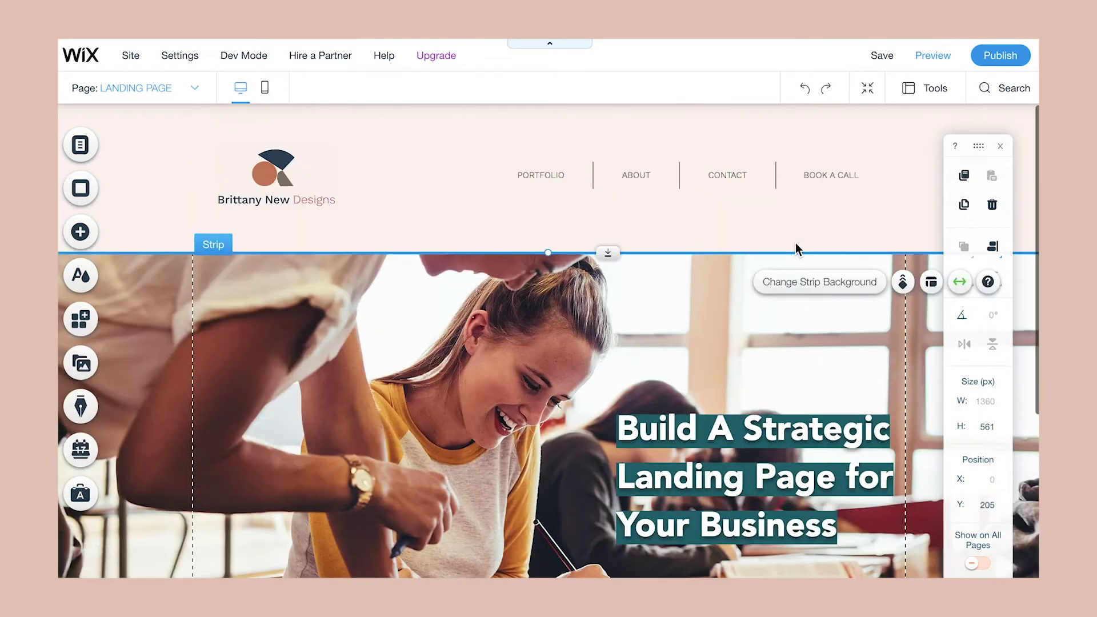
pyautogui.scroll(-6, 796, 244)
pyautogui.click(79, 232)
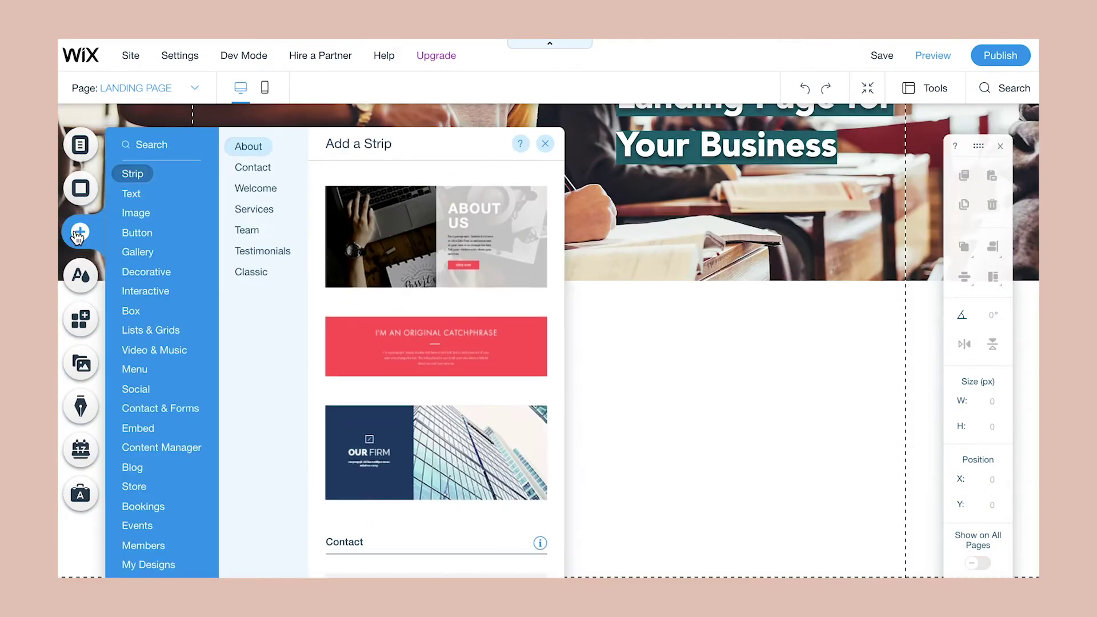
# Step: Add the catchphrase strip in brown and retitle it 'Make More sales with your landing page'
pyautogui.click(404, 340)
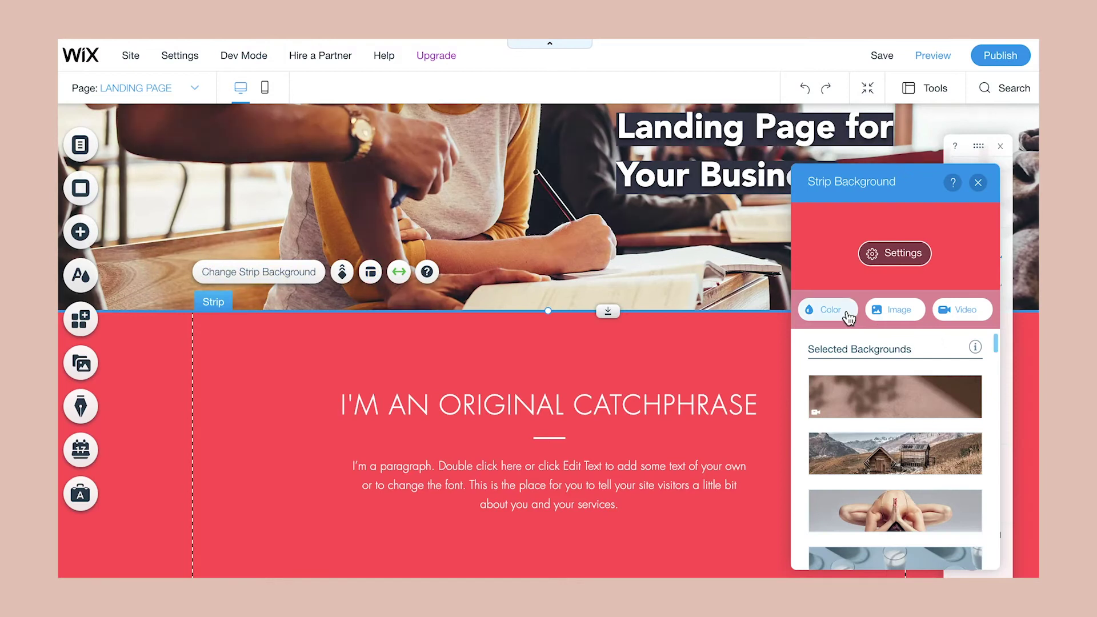
pyautogui.click(848, 316)
pyautogui.click(935, 492)
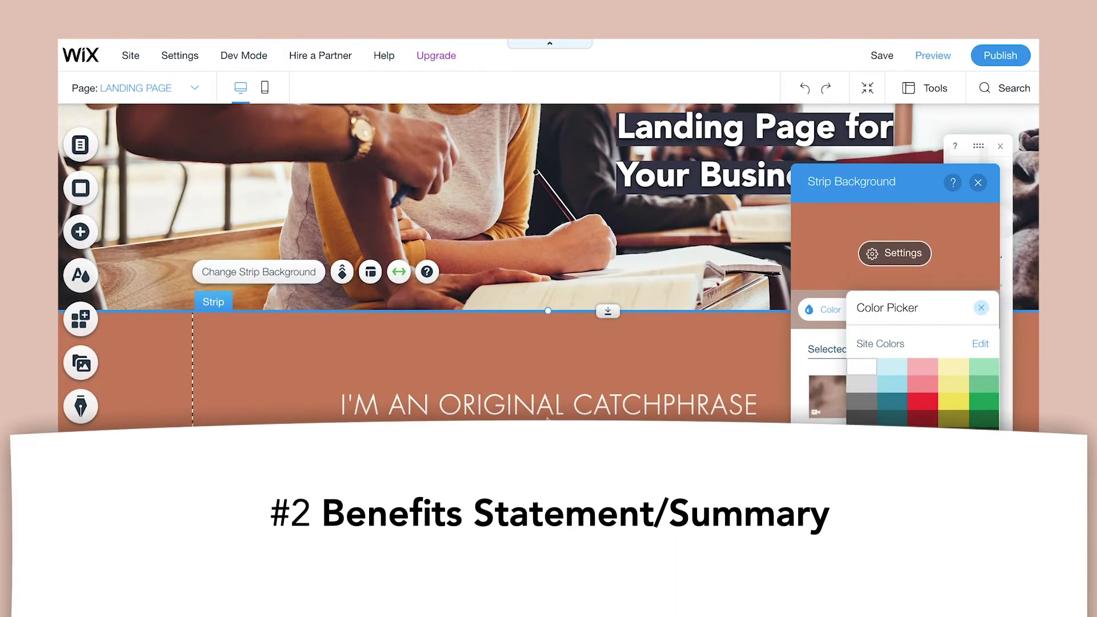
pyautogui.click(606, 383)
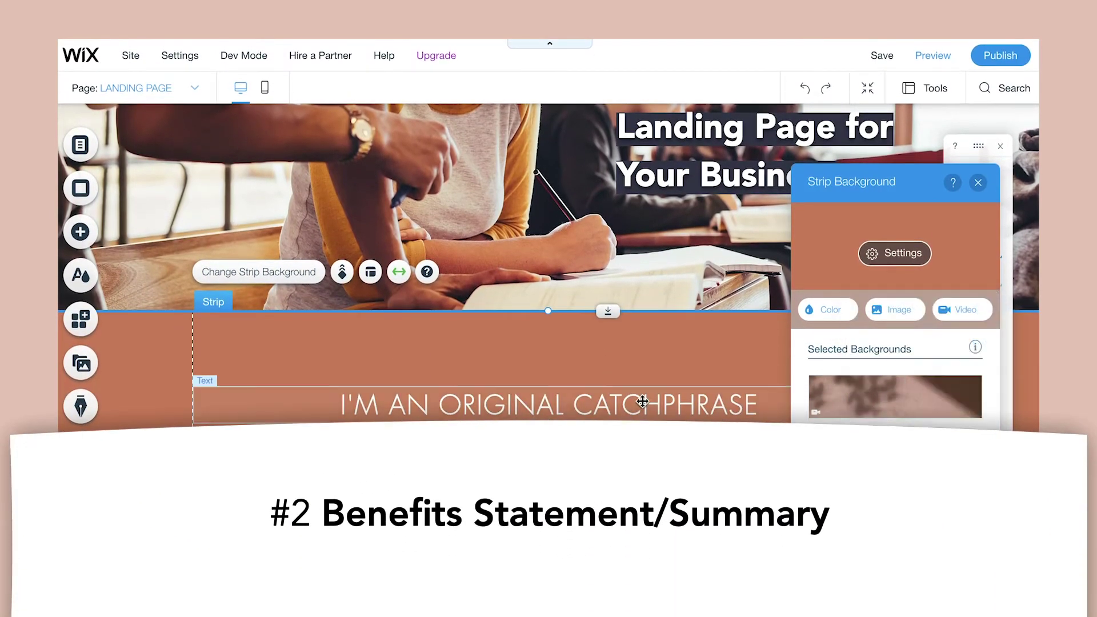
pyautogui.click(652, 402)
pyautogui.doubleClick(657, 403)
pyautogui.scroll(-2, 657, 403)
pyautogui.write('Make M')
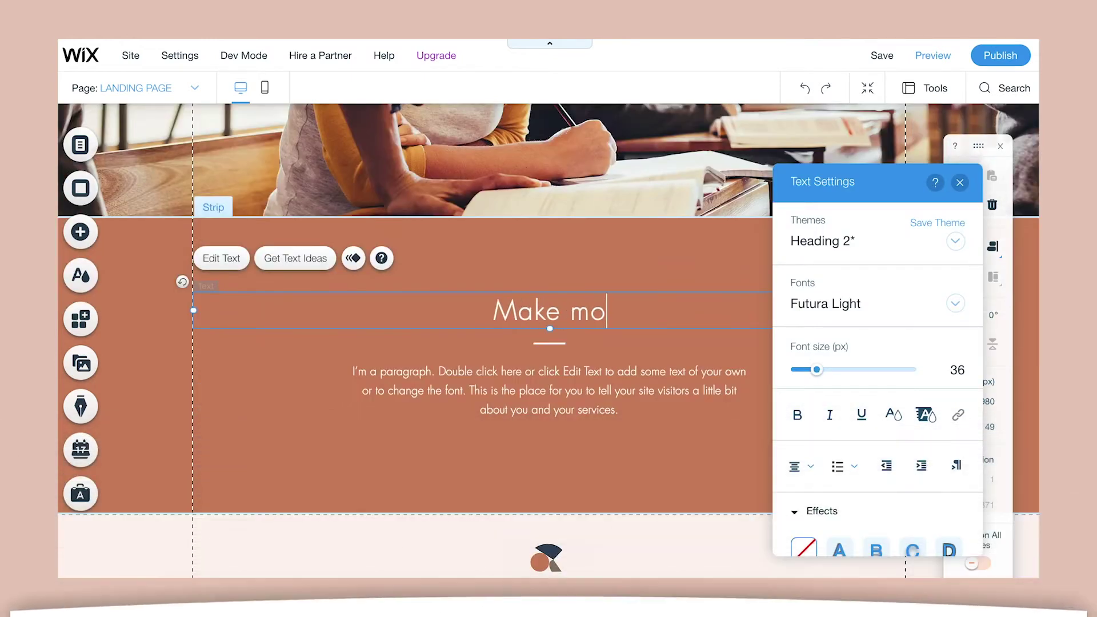
pyautogui.write('ore sales with your landing page')
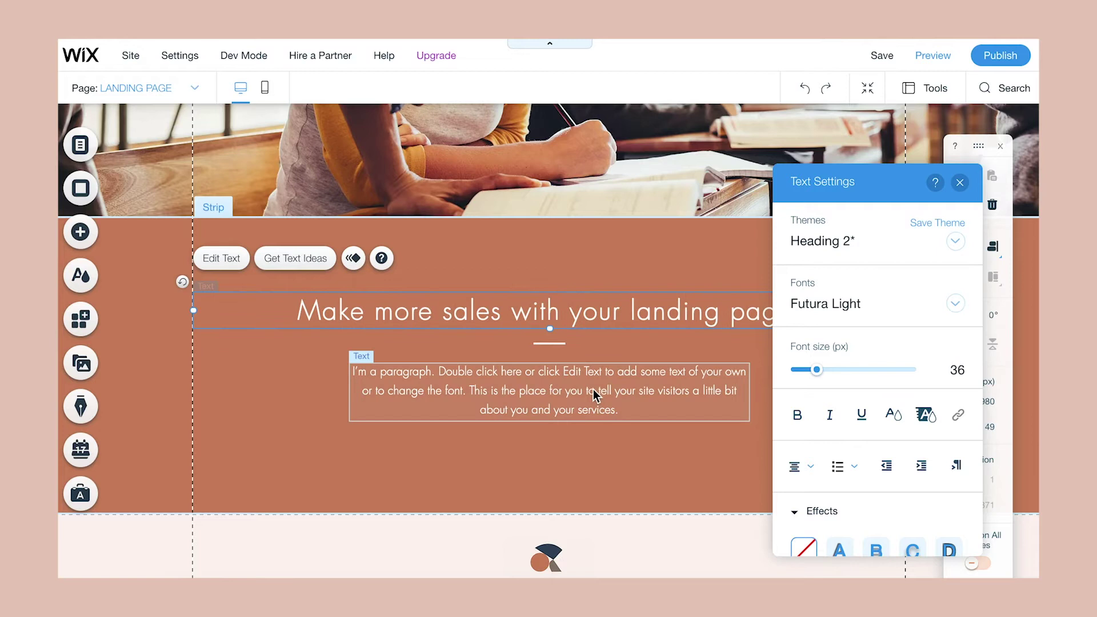
# Step: Write the intro 'Using our service,' followed by a bulleted benefits list at 18 px
pyautogui.doubleClick(595, 395)
pyautogui.write('Using our service,')
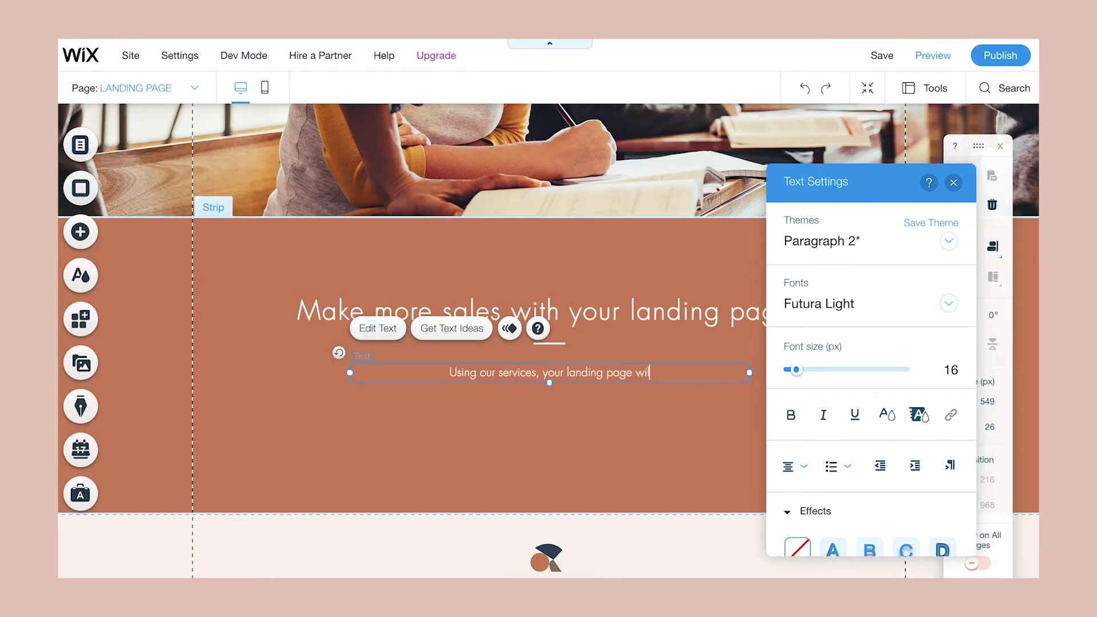
pyautogui.press('Return')
pyautogui.click(847, 466)
pyautogui.click(820, 510)
pyautogui.write('q')
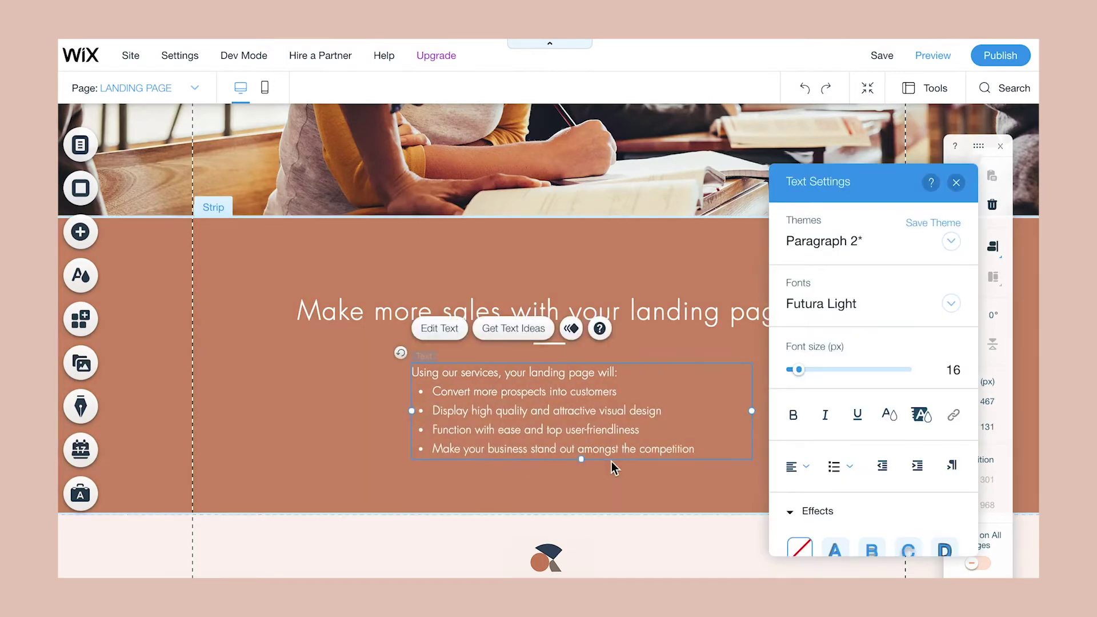
pyautogui.moveTo(611, 462); pyautogui.dragTo(411, 371)
pyautogui.press('Up')
pyautogui.press('Up')
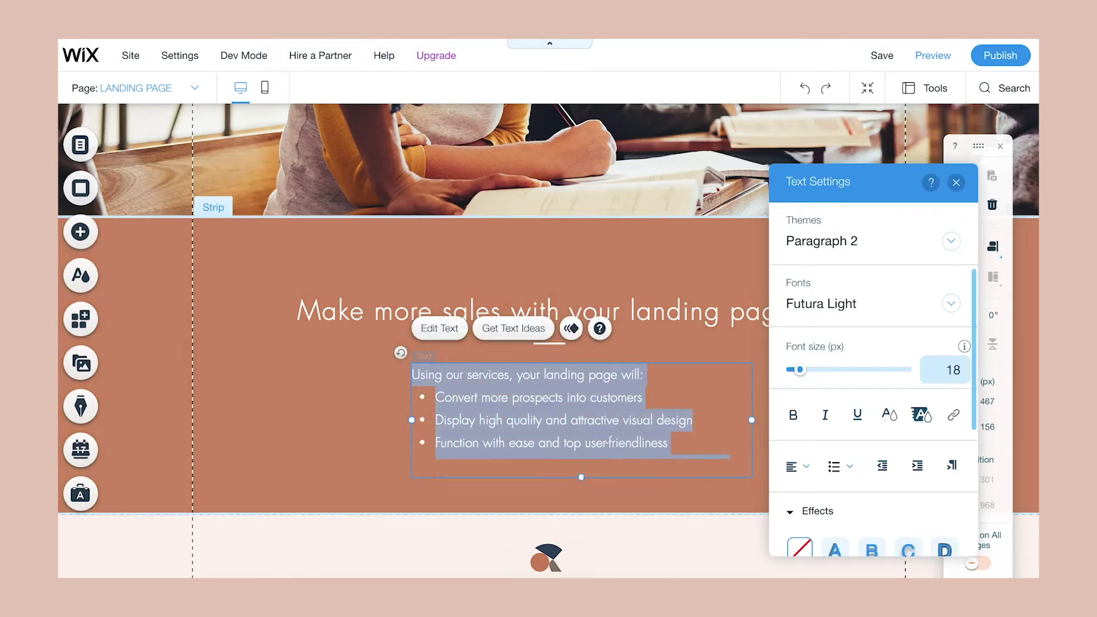
# Step: Drag the benefits strip's bottom edge down to make it taller
pyautogui.click(348, 486)
pyautogui.moveTo(607, 513); pyautogui.dragTo(615, 539)
pyautogui.scroll(-1, 835, 453)
pyautogui.scroll(-1, 835, 453)
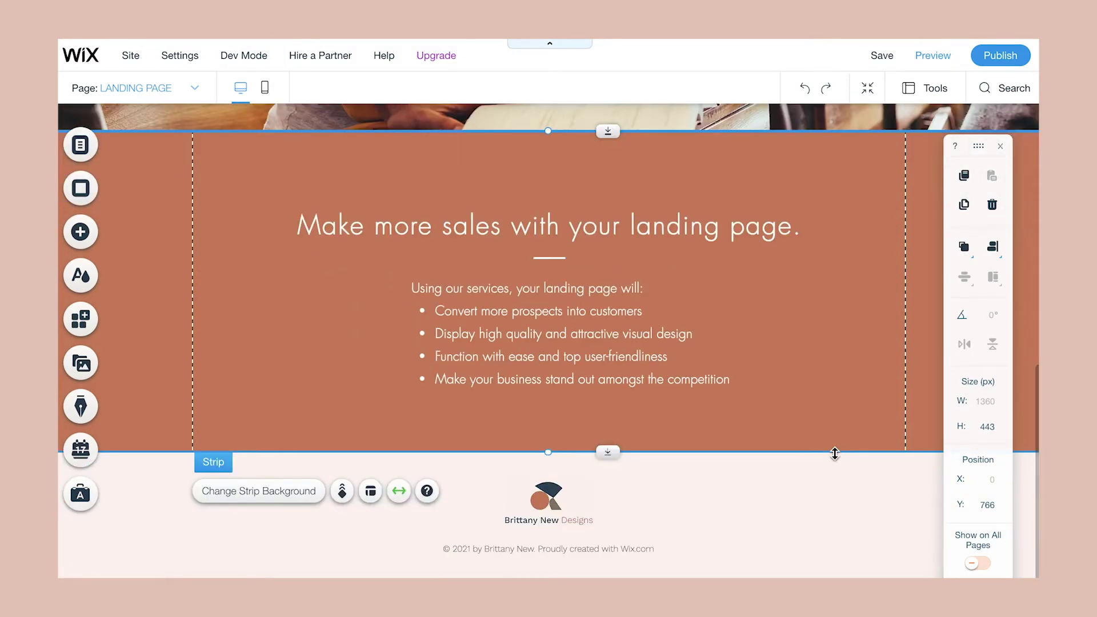
pyautogui.moveTo(608, 457); pyautogui.dragTo(607, 469)
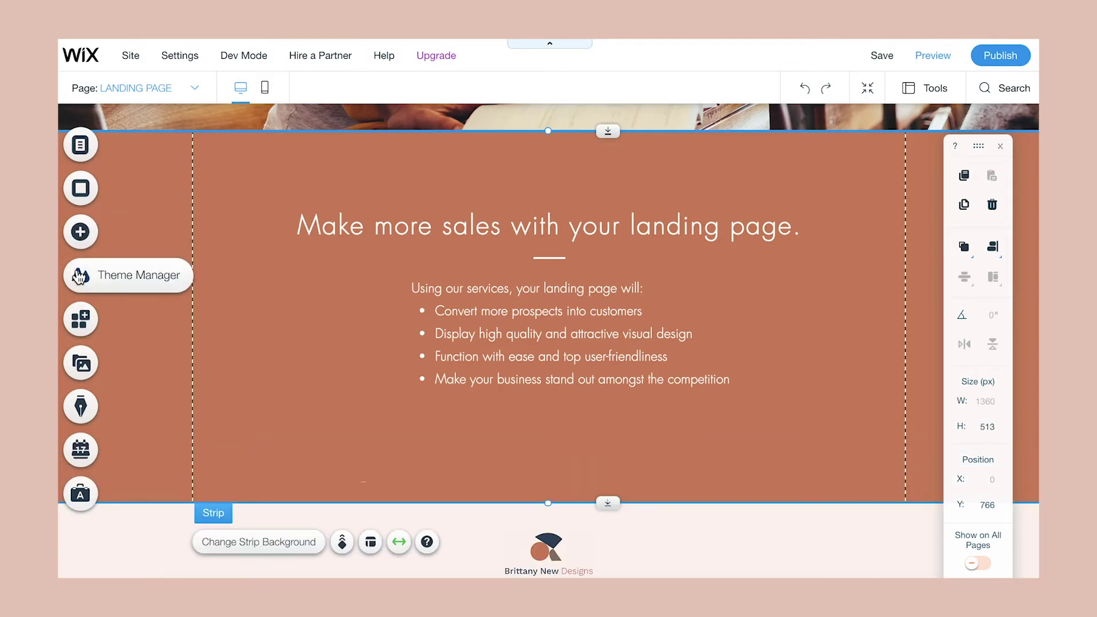
pyautogui.click(78, 231)
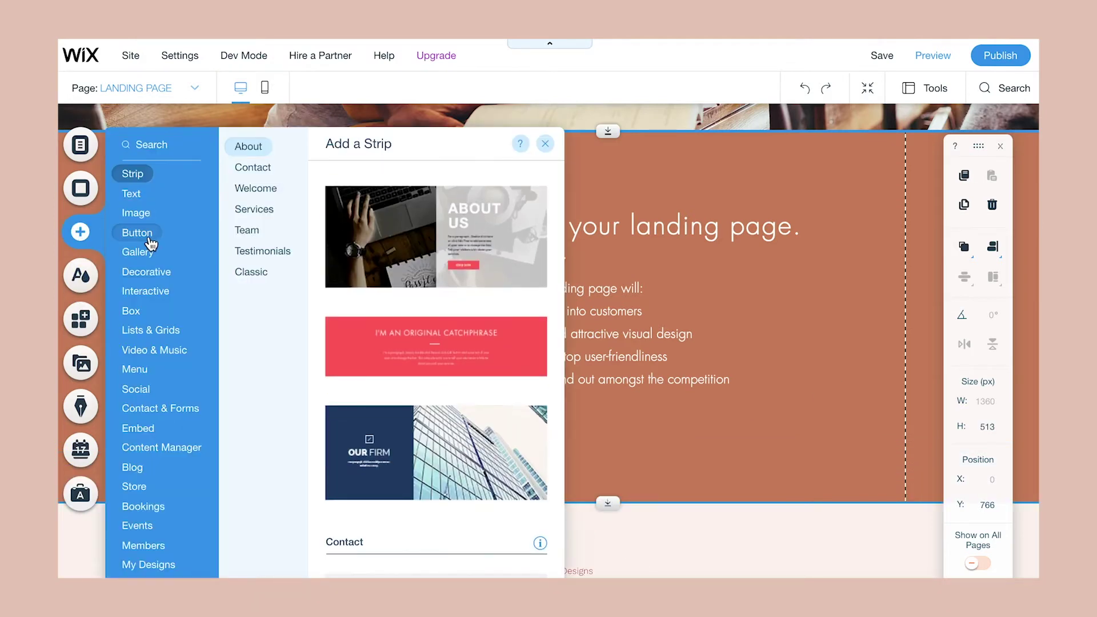
# Step: Place the second themed 'See Examples' button centred beneath the benefits list
pyautogui.click(150, 244)
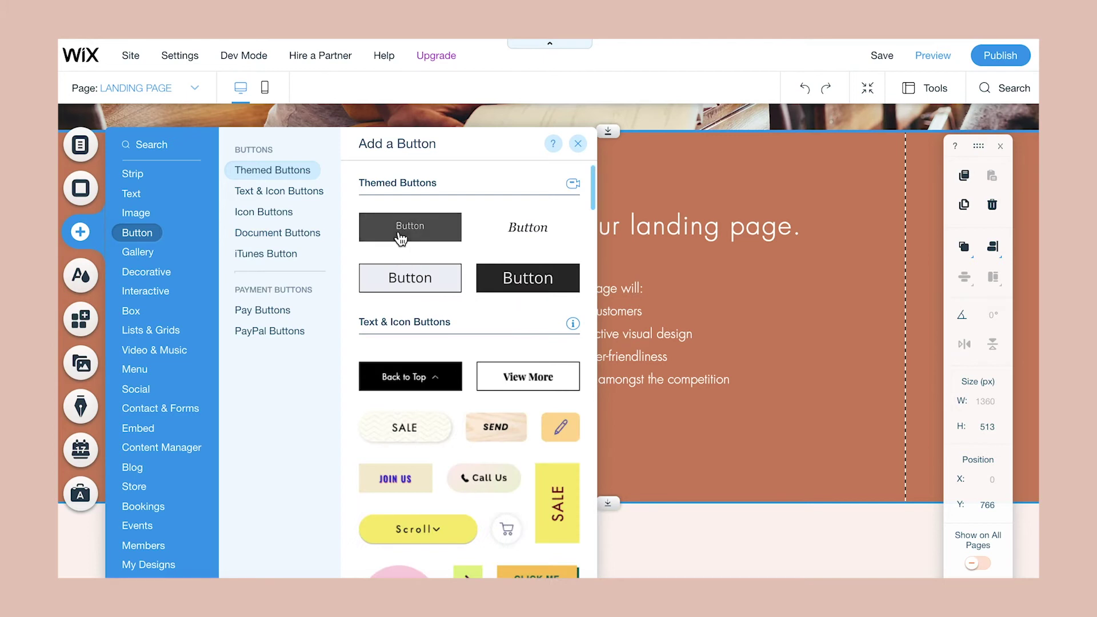
pyautogui.click(517, 237)
pyautogui.moveTo(554, 350); pyautogui.dragTo(560, 434)
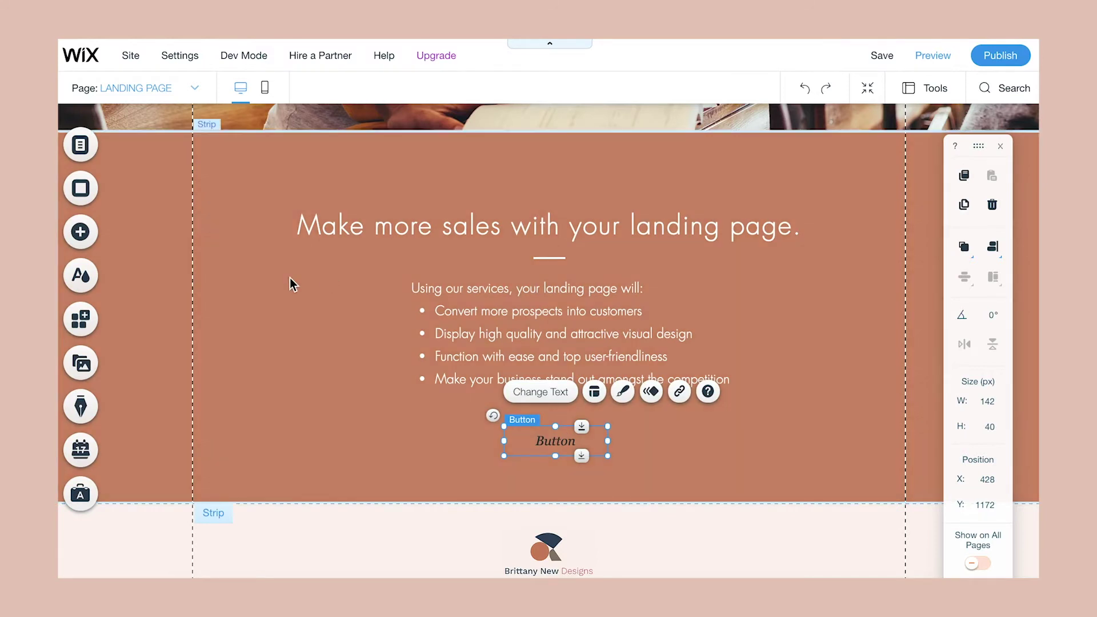
pyautogui.rightClick(548, 447)
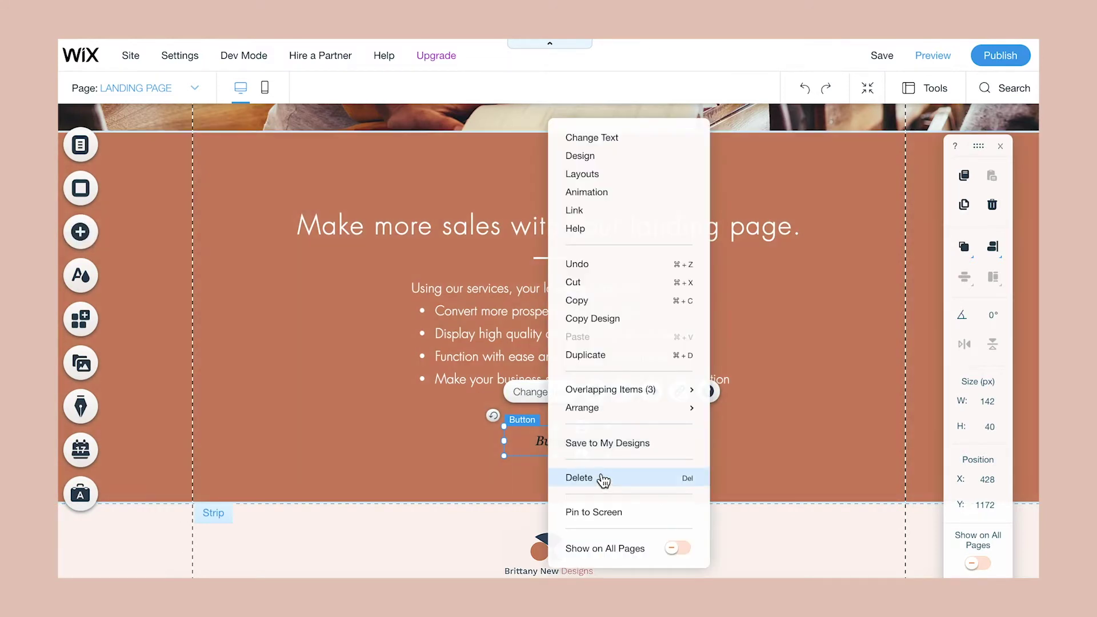
pyautogui.click(603, 481)
pyautogui.click(80, 231)
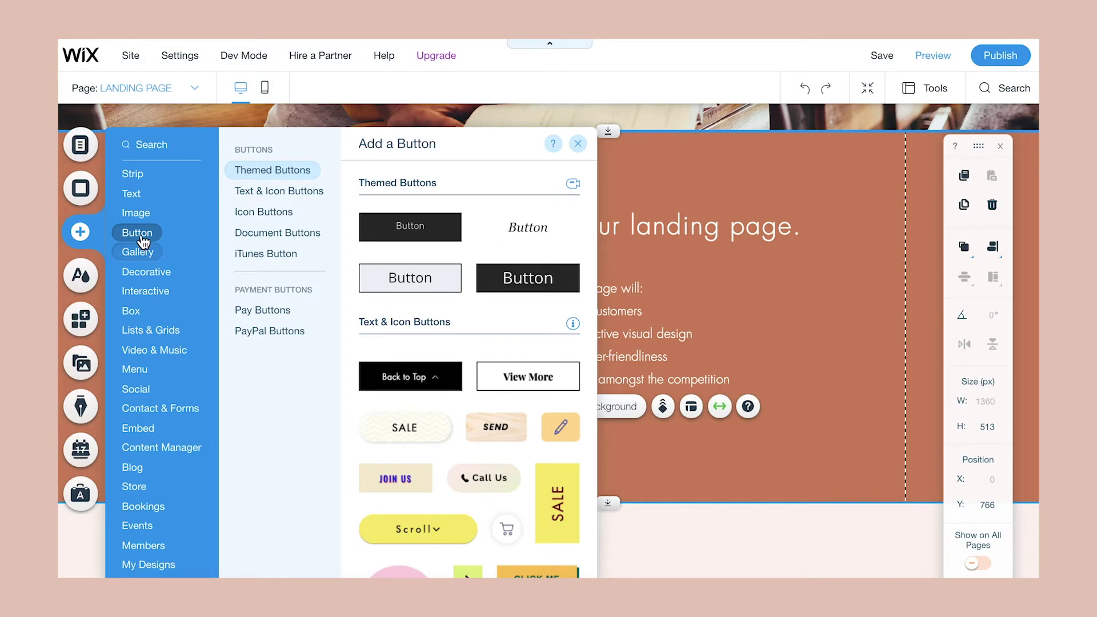
pyautogui.click(396, 286)
pyautogui.moveTo(572, 372); pyautogui.dragTo(551, 441)
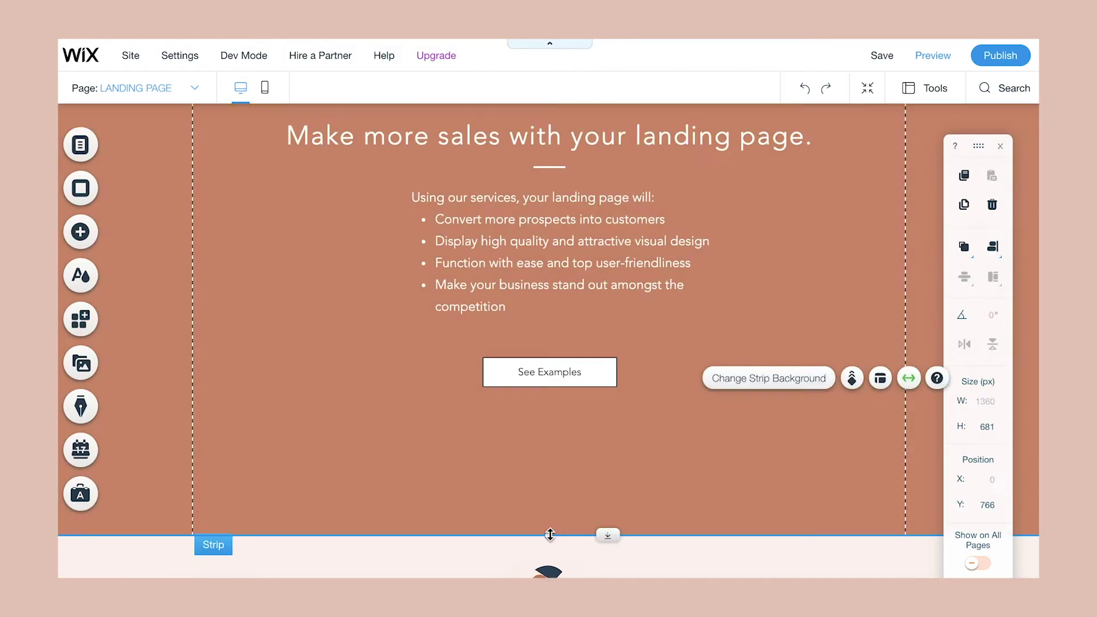
# Step: Adjust the strip's bottom edge and push the footer down to make room
pyautogui.moveTo(548, 534); pyautogui.dragTo(608, 565)
pyautogui.click(607, 454)
pyautogui.moveTo(610, 455); pyautogui.dragTo(607, 568)
pyautogui.moveTo(621, 184); pyautogui.dragTo(639, 255)
pyautogui.scroll(5, 654, 345)
pyautogui.scroll(-8, 654, 346)
# Step: Bring up the Services strip designs in the Add panel
pyautogui.click(80, 232)
pyautogui.click(129, 174)
pyautogui.scroll(-15, 502, 426)
pyautogui.scroll(-15, 505, 395)
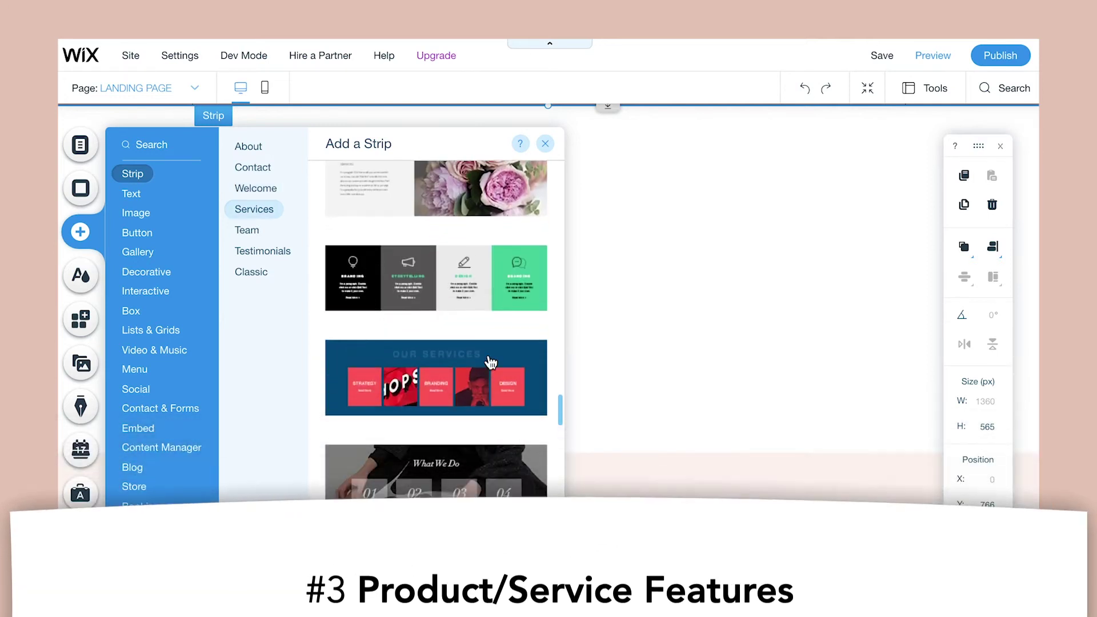
# Step: Add the four-column Branding/Storytelling/Design/Consulting strip and adjust the fourth column's colour
pyautogui.click(465, 277)
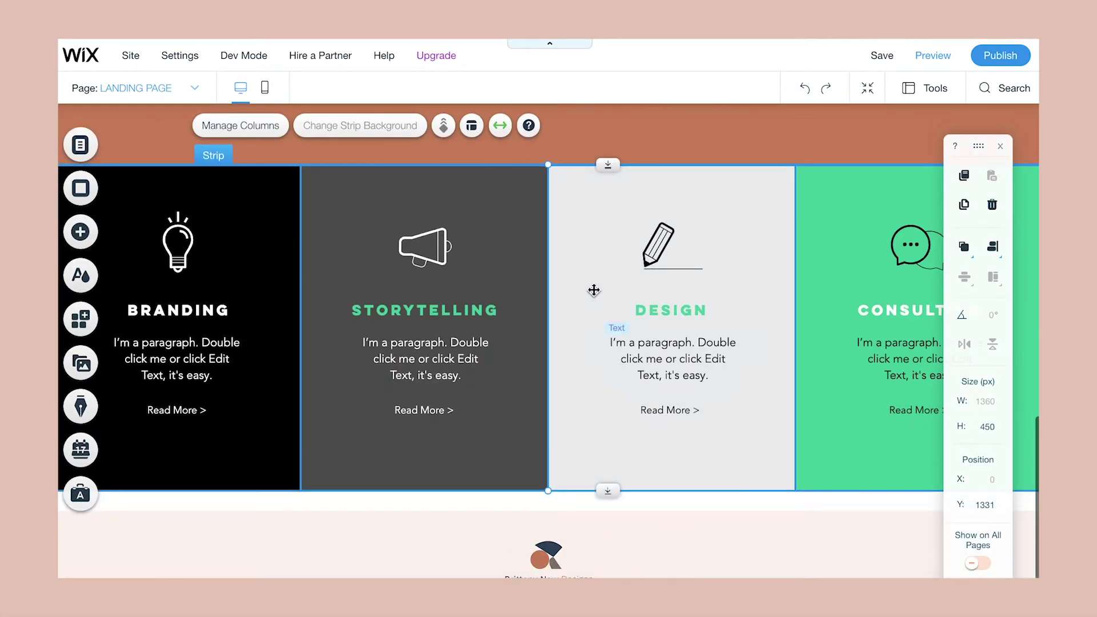
pyautogui.scroll(15, 859, 211)
pyautogui.scroll(-12, 859, 211)
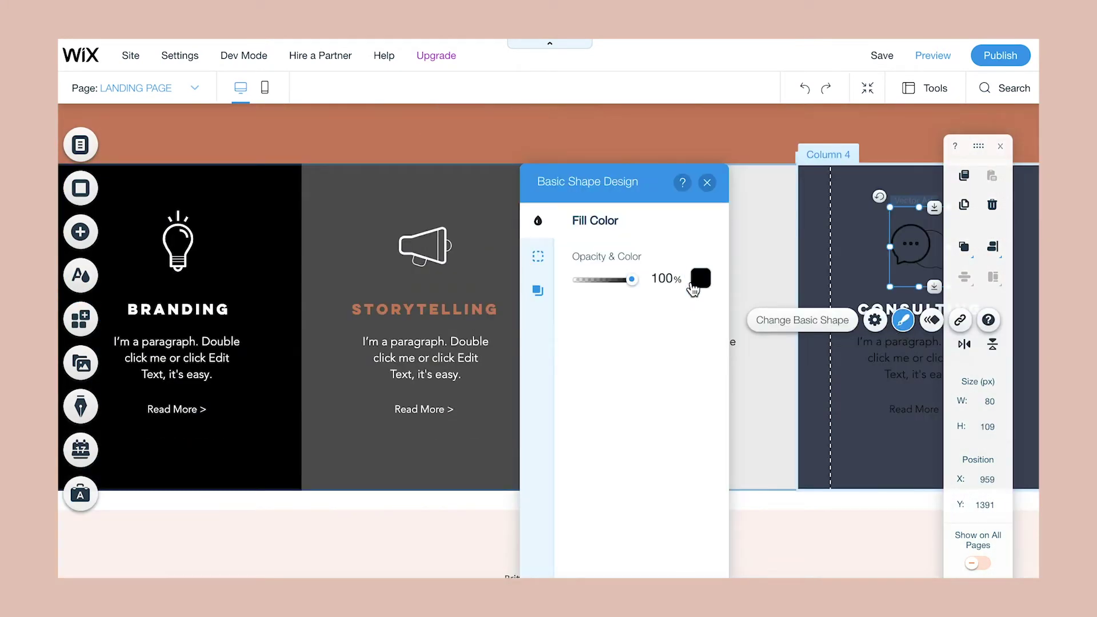
pyautogui.click(700, 280)
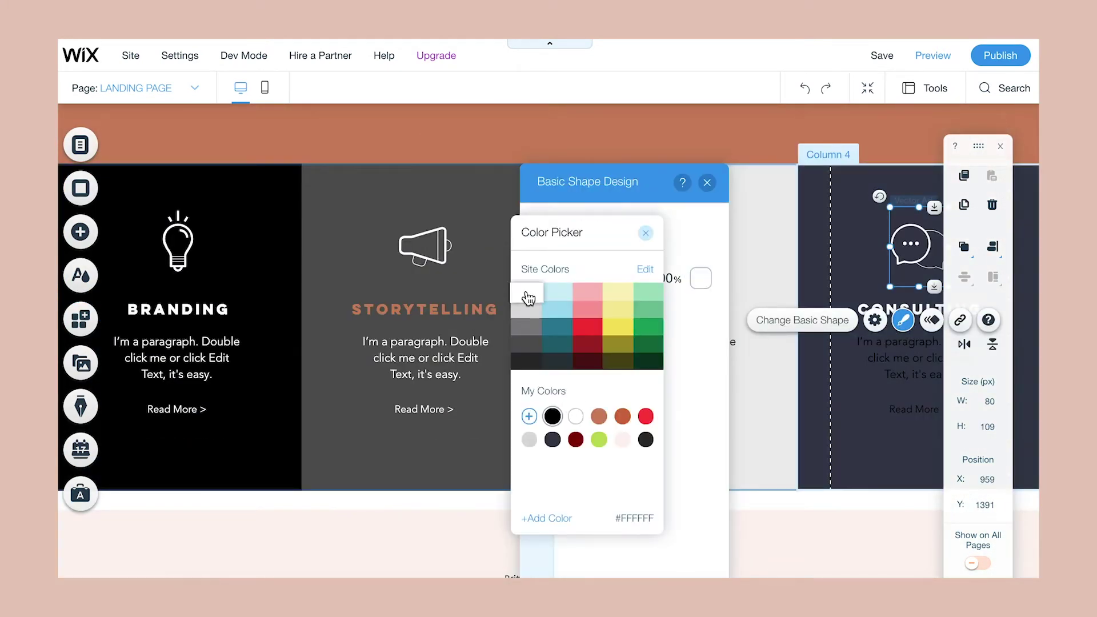
pyautogui.click(375, 398)
pyautogui.click(404, 464)
# Step: Drag the footer lower to open space beneath the services strip
pyautogui.click(739, 528)
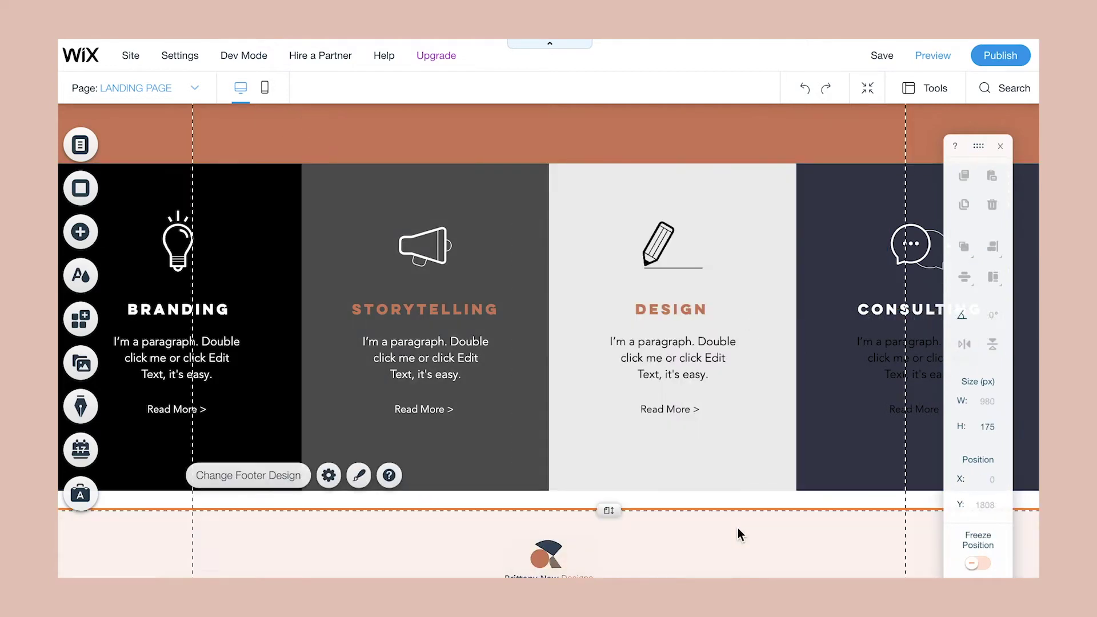
pyautogui.scroll(1, 729, 413)
pyautogui.scroll(8, 730, 414)
pyautogui.scroll(-7, 698, 304)
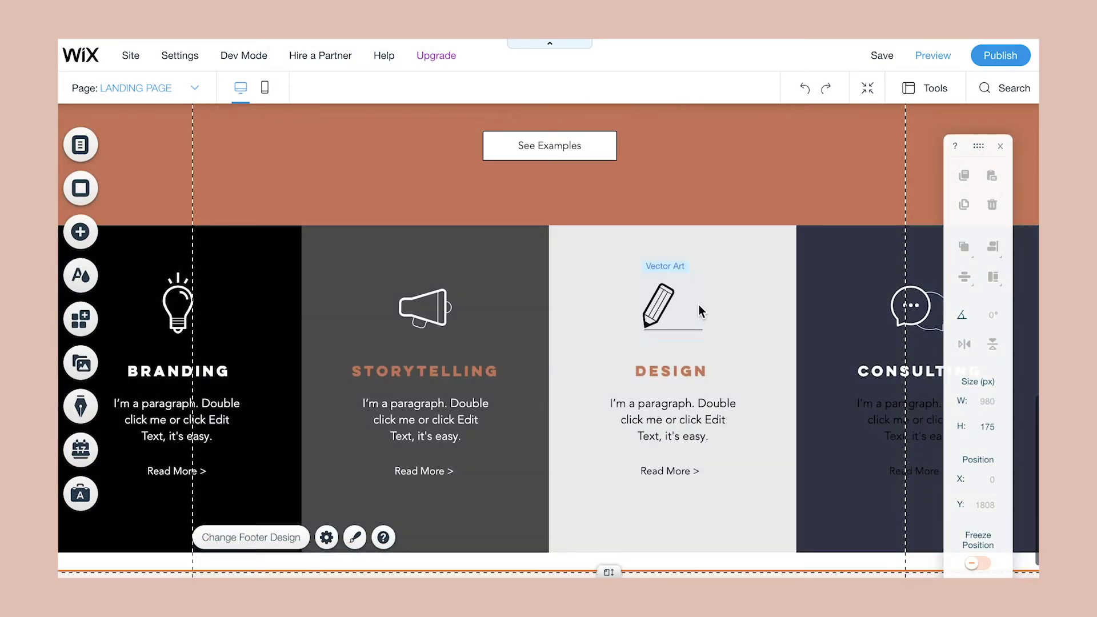
pyautogui.scroll(-2, 225, 329)
pyautogui.scroll(1, 619, 456)
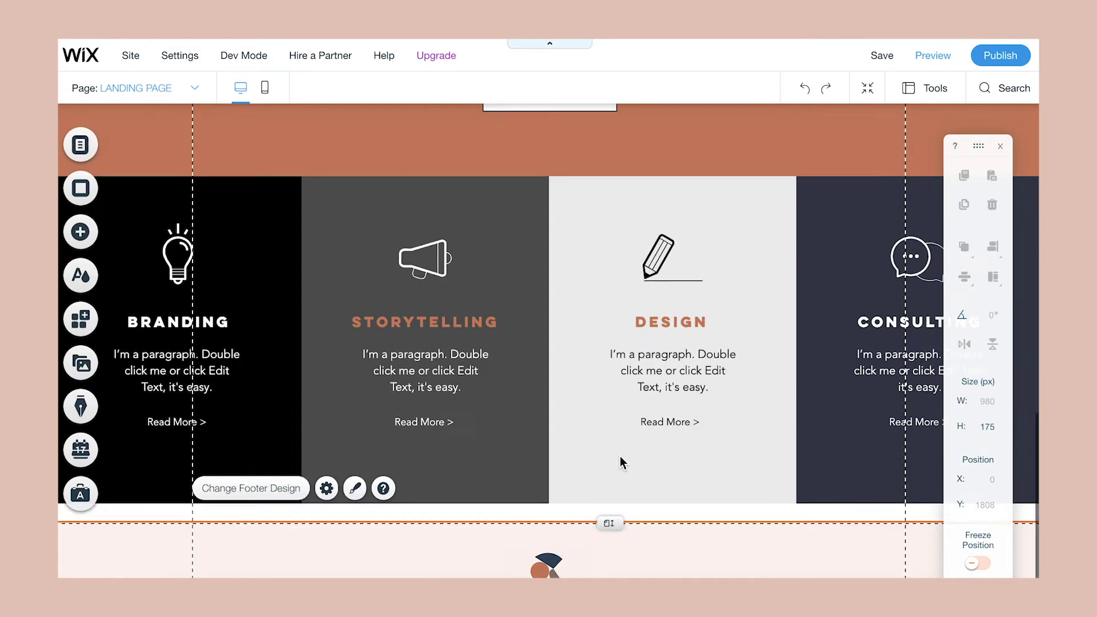
pyautogui.scroll(-1, 620, 456)
pyautogui.moveTo(606, 495); pyautogui.dragTo(599, 560)
pyautogui.moveTo(608, 520); pyautogui.dragTo(609, 566)
pyautogui.scroll(-2, 610, 428)
pyautogui.moveTo(609, 448); pyautogui.dragTo(608, 531)
pyautogui.scroll(-1, 605, 429)
pyautogui.click(572, 354)
# Step: Drag the red 'I'm an original catchphrase' strip in above the footer
pyautogui.click(74, 239)
pyautogui.scroll(10, 461, 394)
pyautogui.scroll(-3, 461, 394)
pyautogui.scroll(3, 461, 395)
pyautogui.moveTo(446, 288); pyautogui.dragTo(710, 341)
# Step: Delete the placeholder paragraph beneath the strip's heading
pyautogui.click(548, 309)
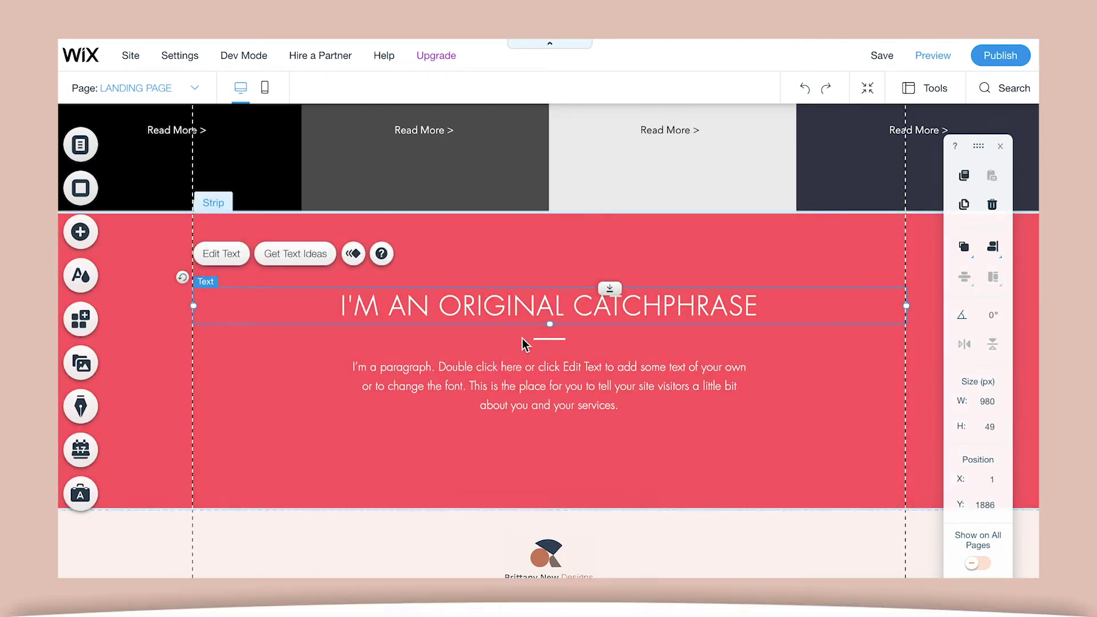
pyautogui.click(544, 346)
pyautogui.click(575, 369)
pyautogui.rightClick(557, 399)
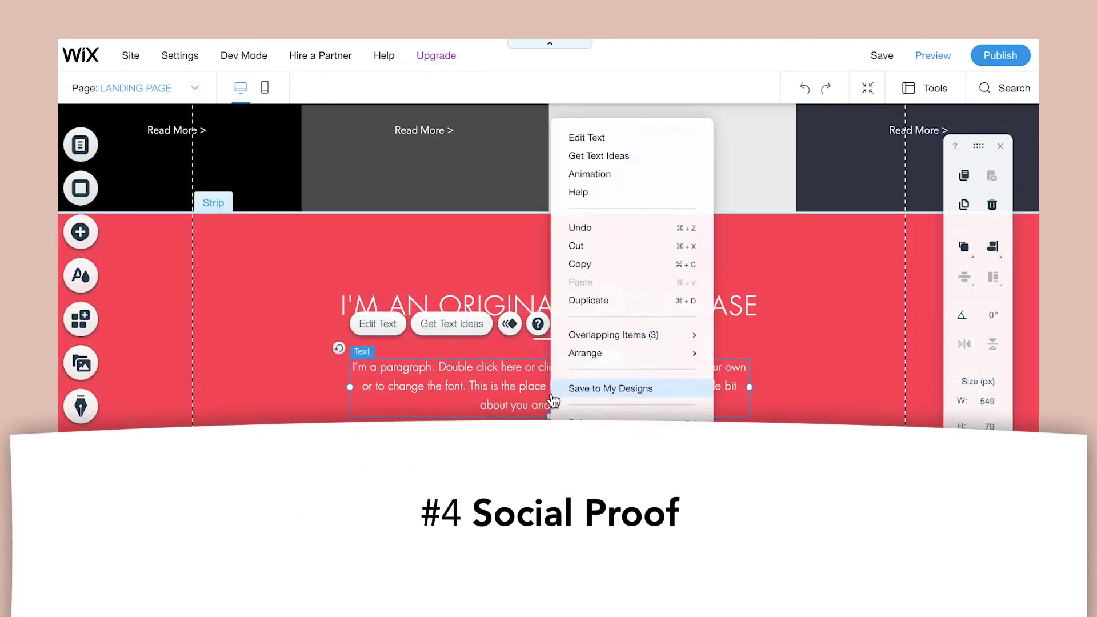
pyautogui.press('Delete')
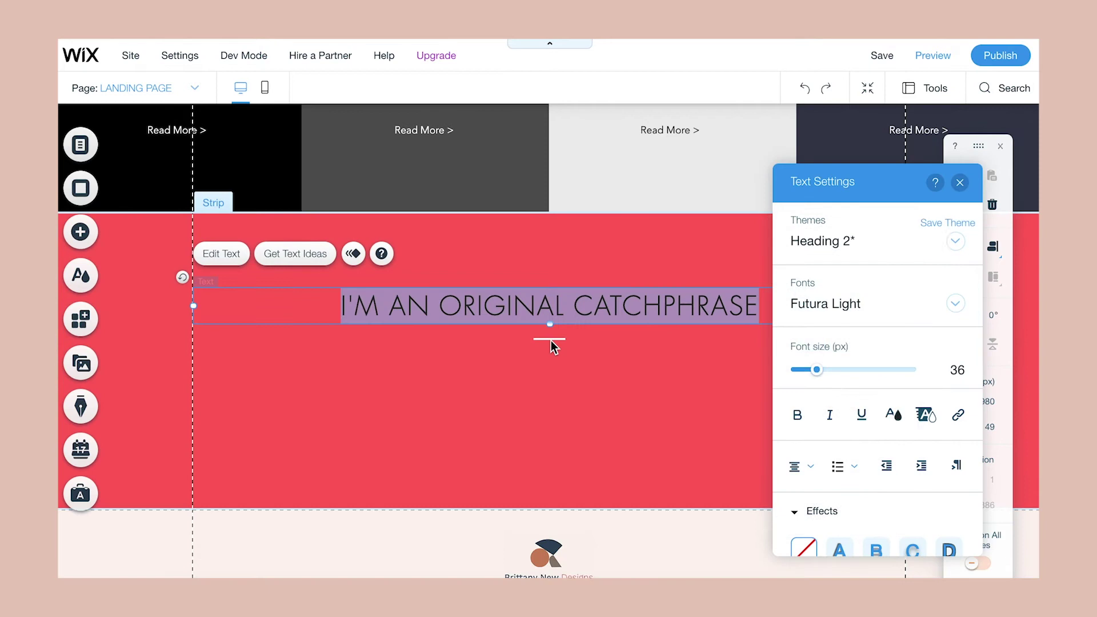
# Step: Make the heading dark, retype it, and set it to Avenir 35 Light, size 26
pyautogui.click(550, 339)
pyautogui.click(636, 293)
pyautogui.click(704, 423)
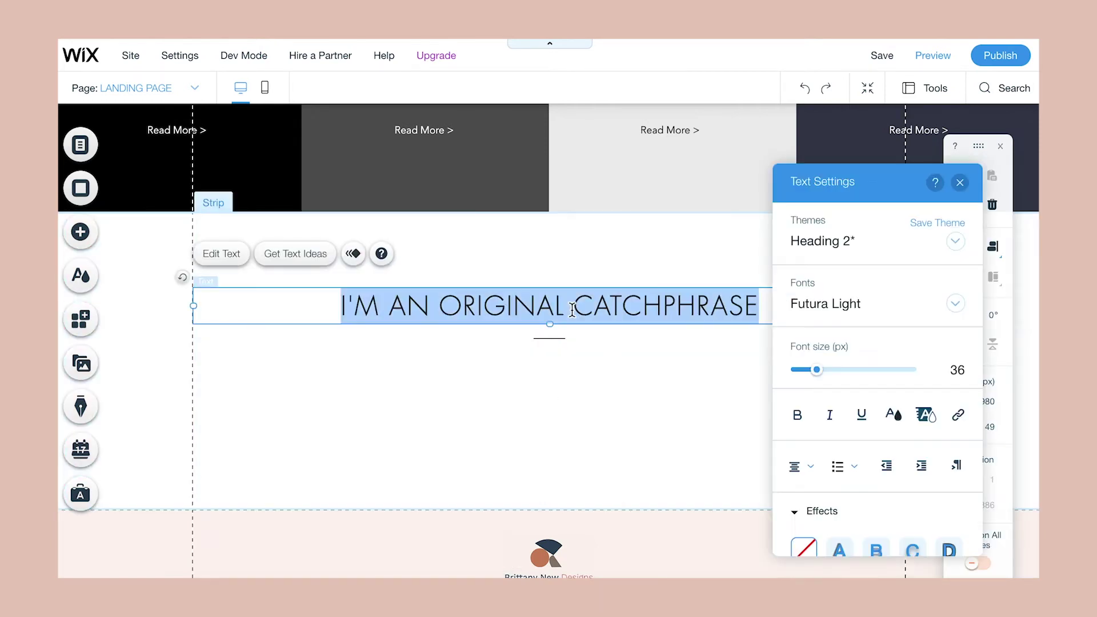
pyautogui.write('FEATURED ON')
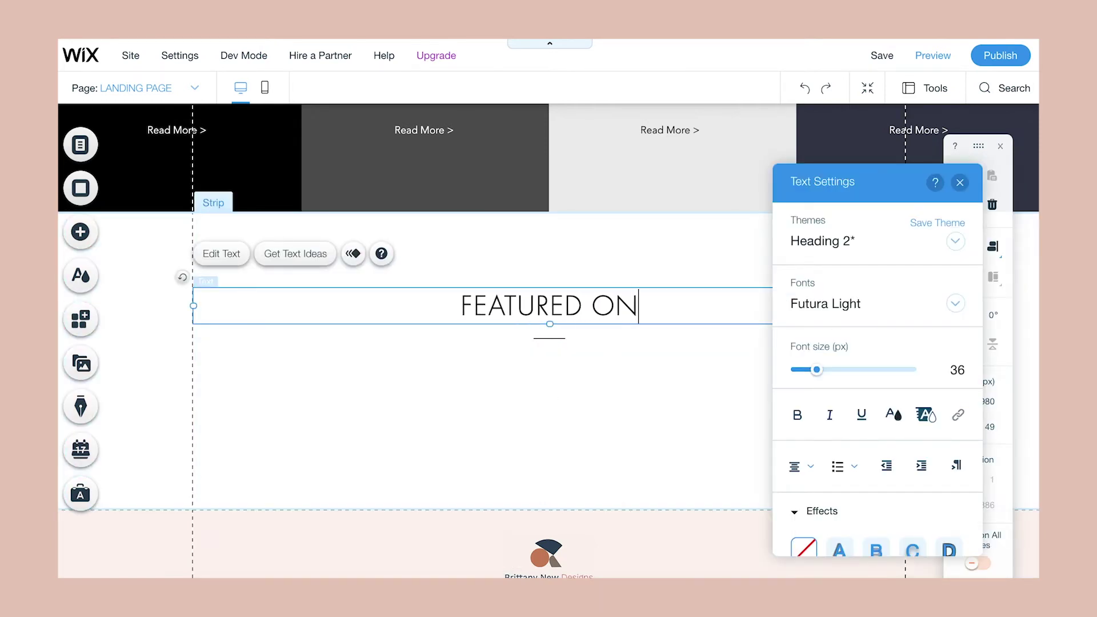
pyautogui.hotkey('ctrl', 'a')
pyautogui.click(956, 303)
pyautogui.click(894, 355)
pyautogui.moveTo(817, 369); pyautogui.dragTo(810, 370)
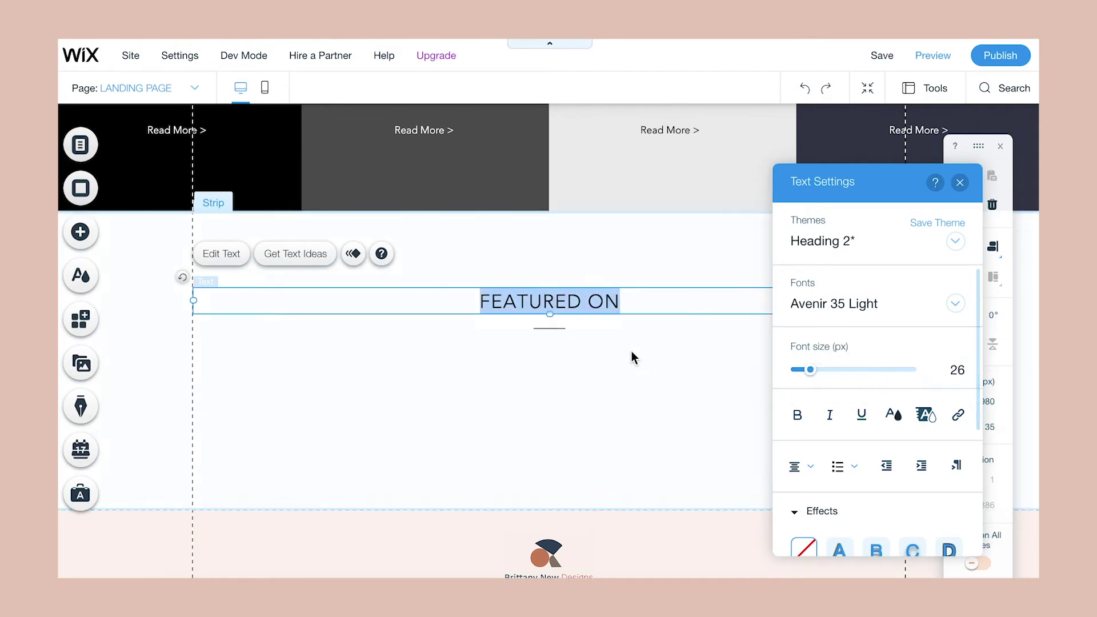
pyautogui.click(550, 329)
# Step: Upload the Wix logo image, shrink it and place it under the heading
pyautogui.click(657, 240)
pyautogui.click(80, 232)
pyautogui.click(136, 213)
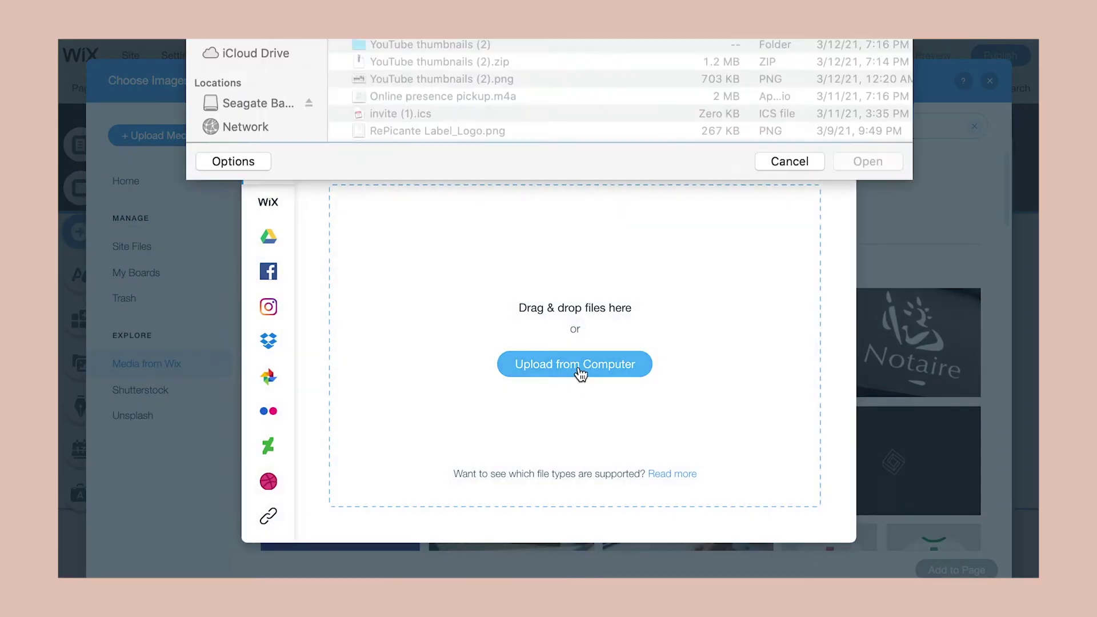
pyautogui.click(581, 368)
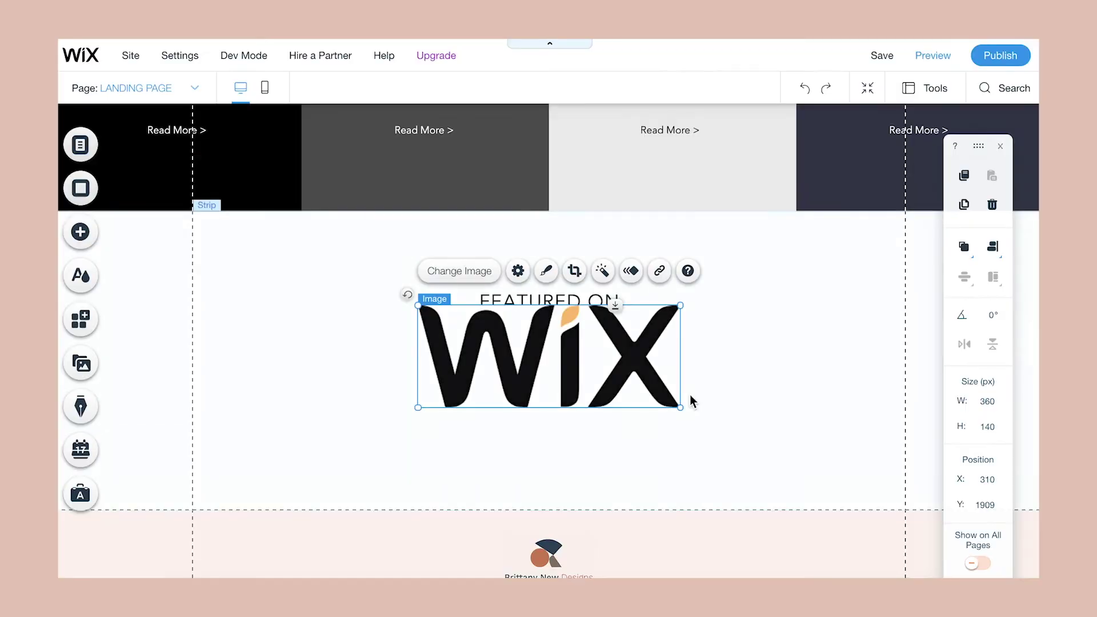
pyautogui.moveTo(680, 407); pyautogui.dragTo(610, 385)
pyautogui.moveTo(515, 343); pyautogui.dragTo(548, 400)
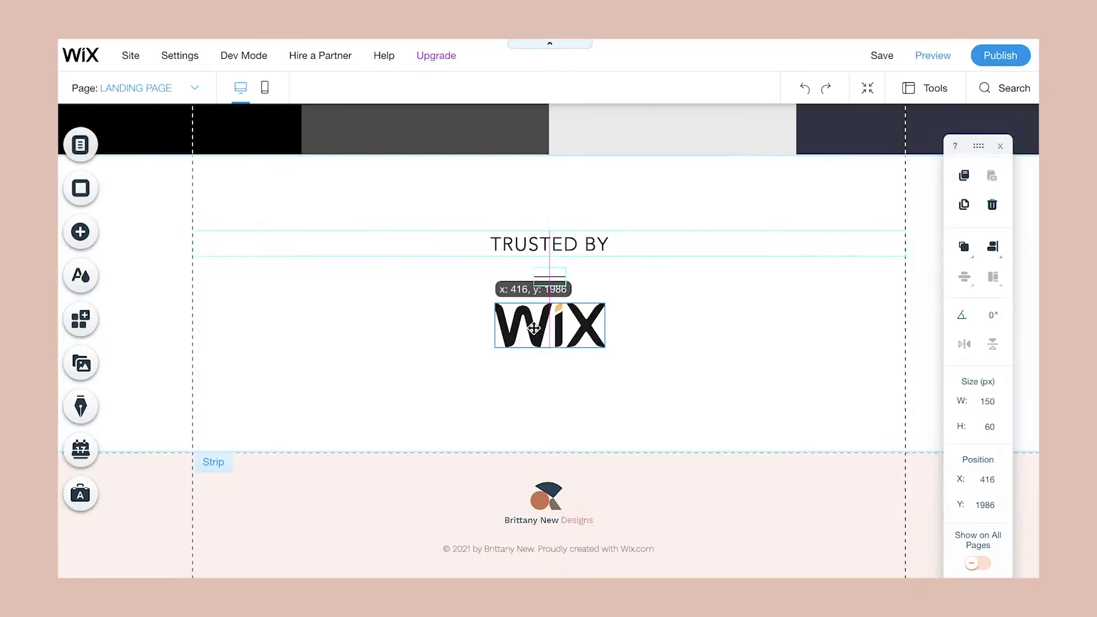
pyautogui.moveTo(534, 328); pyautogui.dragTo(319, 316)
# Step: Duplicate the logo twice and space the three logos evenly in a row
pyautogui.rightClick(553, 345)
pyautogui.click(587, 392)
pyautogui.rightClick(782, 337)
pyautogui.click(815, 392)
pyautogui.moveTo(786, 325); pyautogui.dragTo(763, 325)
pyautogui.moveTo(366, 324); pyautogui.dragTo(339, 324)
# Step: Make the Trusted By strip taller, to 466 px
pyautogui.click(685, 423)
pyautogui.moveTo(608, 452); pyautogui.dragTo(612, 487)
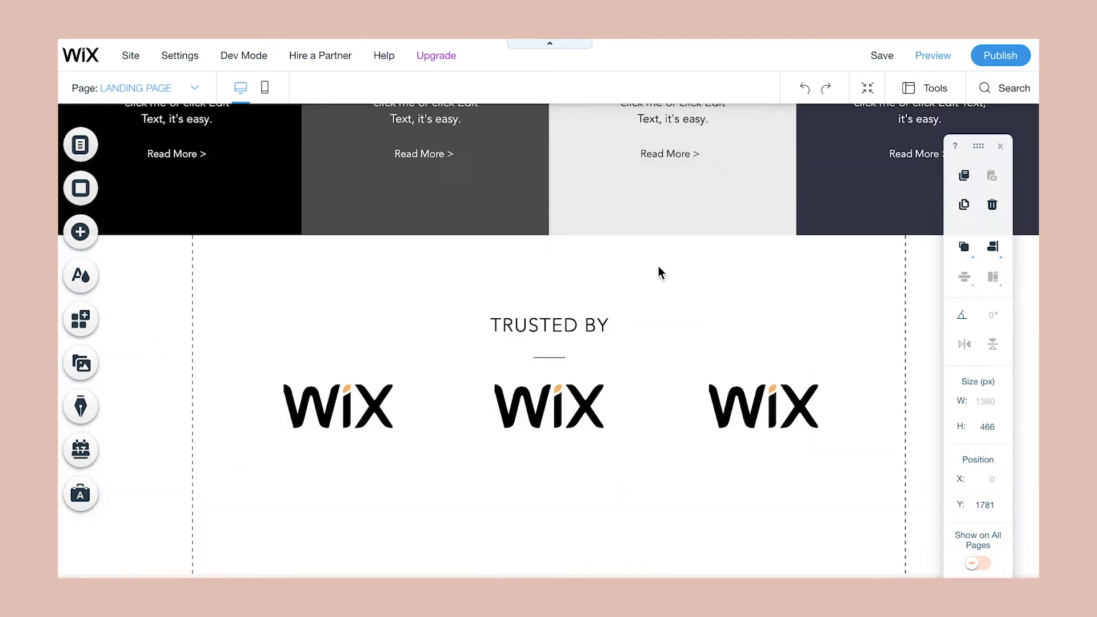
pyautogui.click(80, 232)
# Step: Add a ready-made three-person testimonials strip from the strip designs
pyautogui.click(147, 175)
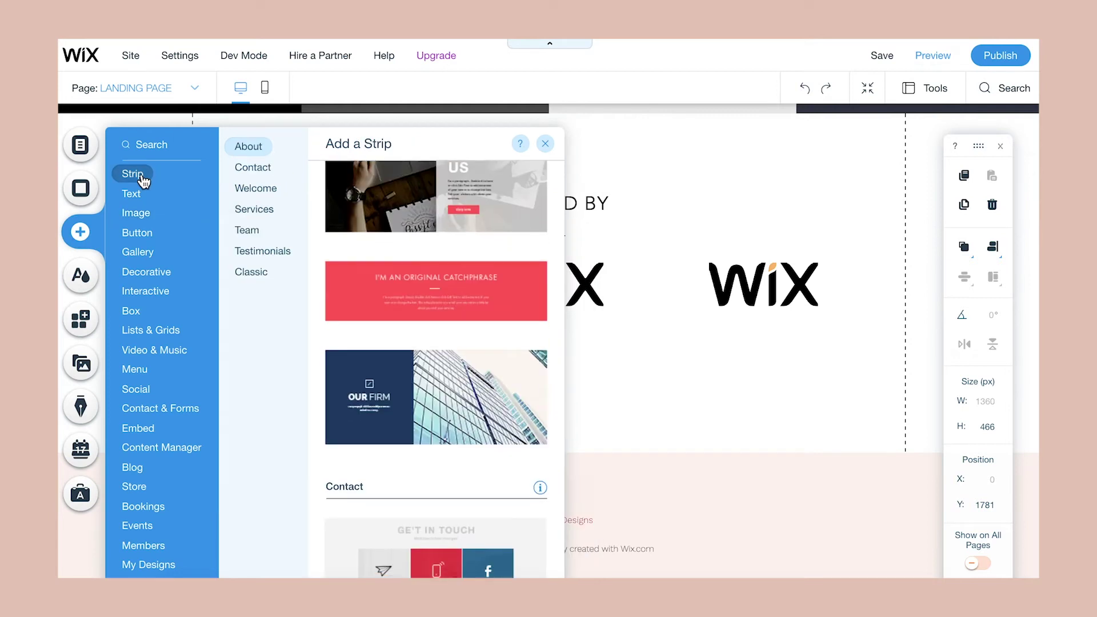
pyautogui.scroll(-15, 455, 392)
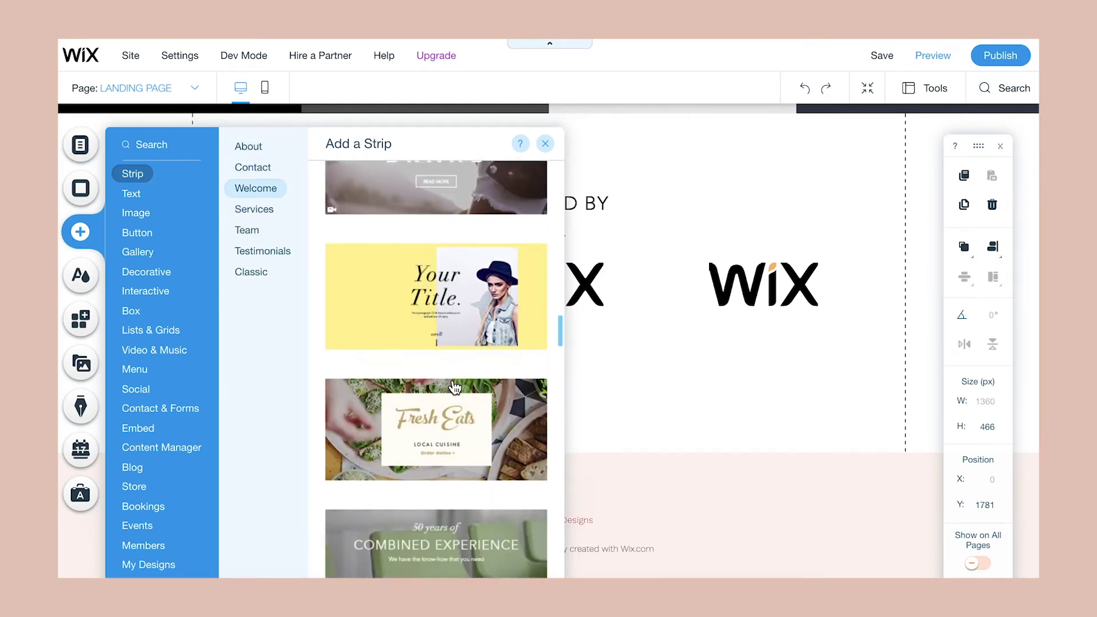
pyautogui.scroll(-12, 455, 388)
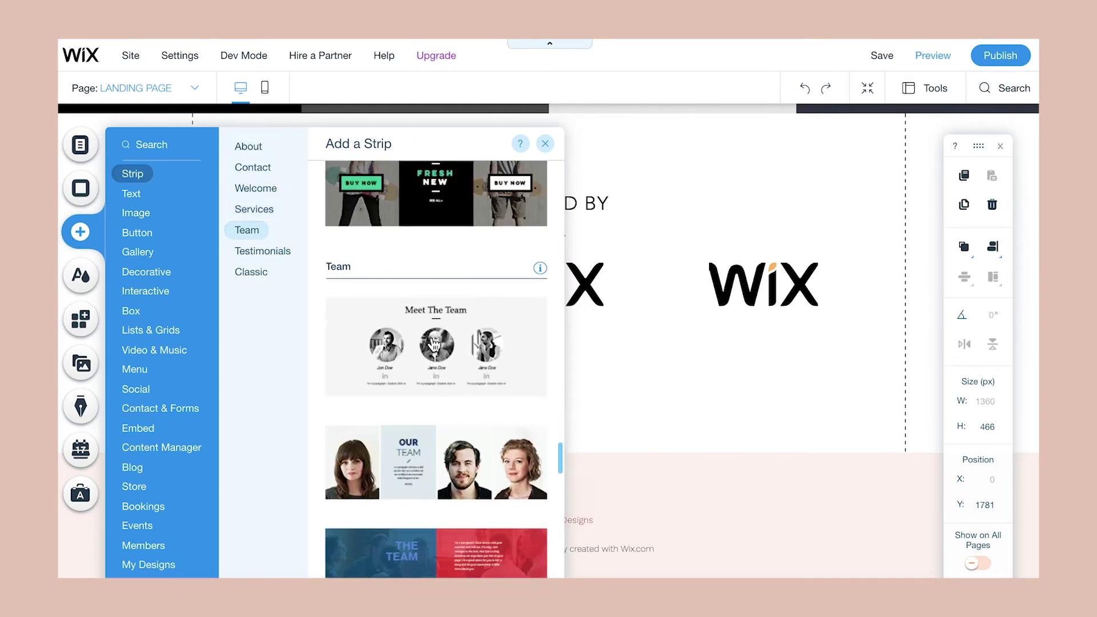
pyautogui.scroll(-6, 432, 411)
pyautogui.moveTo(572, 404); pyautogui.dragTo(735, 527)
pyautogui.scroll(-3, 742, 503)
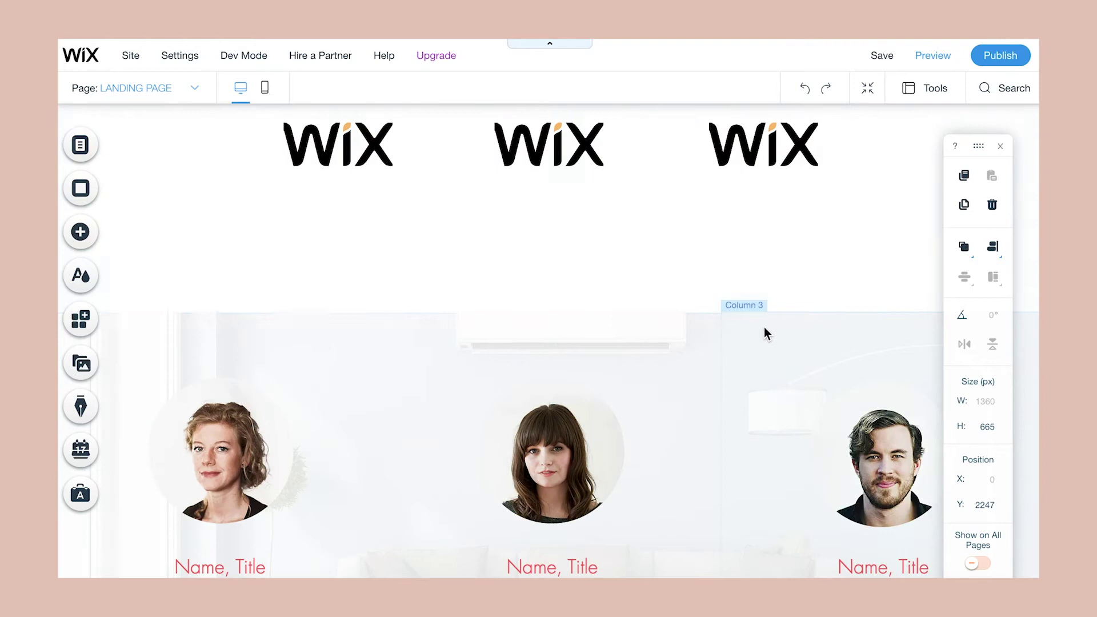
pyautogui.scroll(-5, 717, 327)
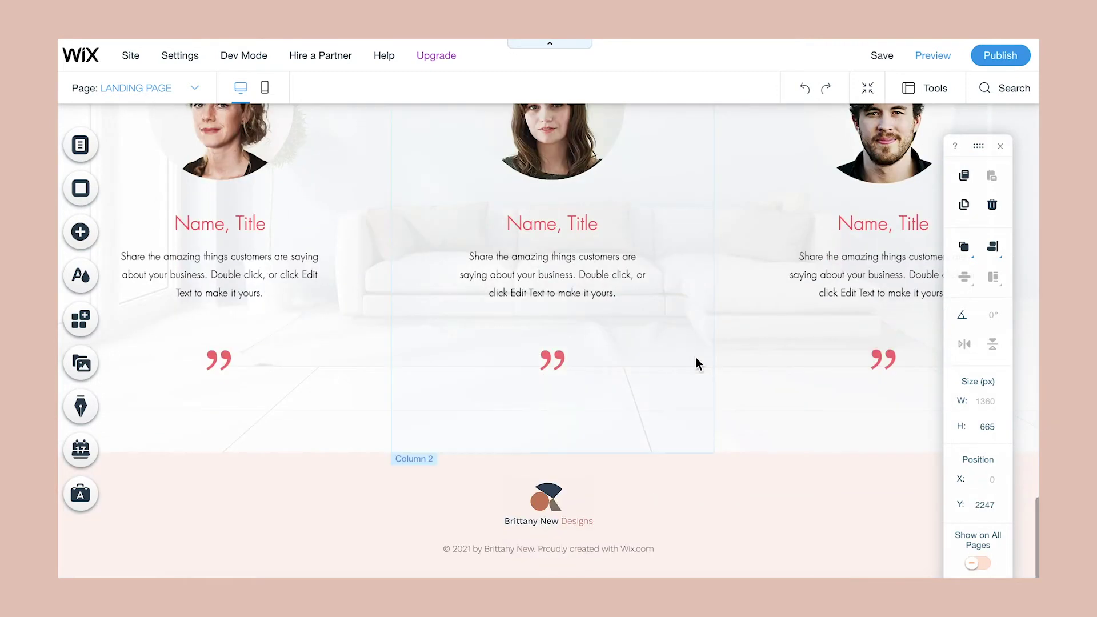
pyautogui.scroll(4, 696, 358)
pyautogui.scroll(-3, 669, 371)
# Step: Colour the three Name, Title headings copper
pyautogui.click(221, 317)
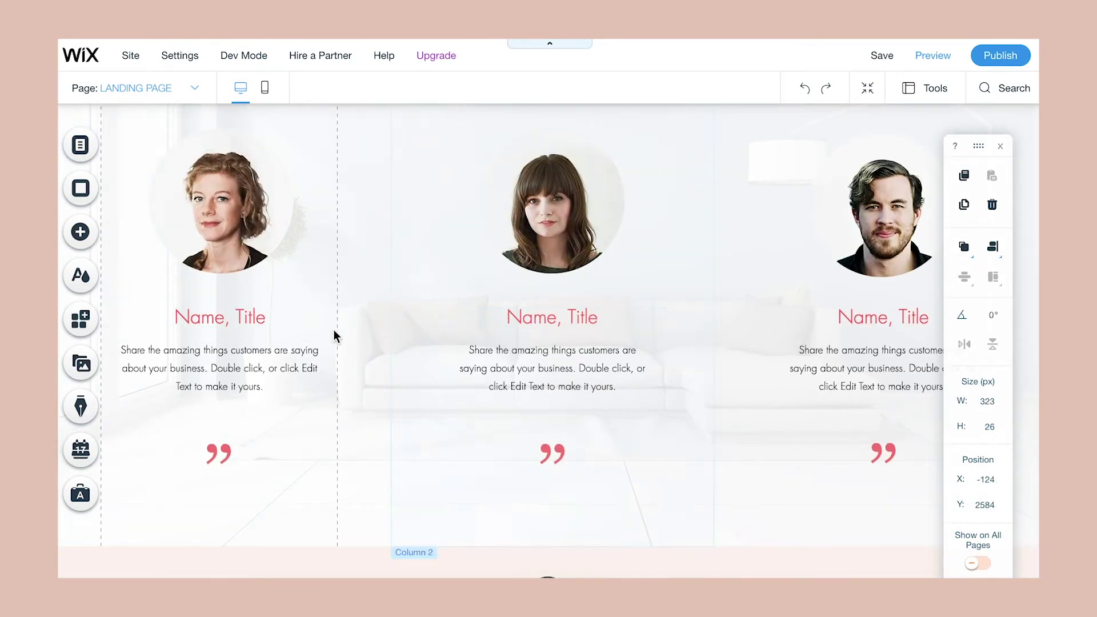
pyautogui.scroll(1, 242, 318)
pyautogui.keyDown('shift'); pyautogui.click(577, 348); pyautogui.keyUp('shift')
pyautogui.keyDown('shift'); pyautogui.click(869, 348); pyautogui.keyUp('shift')
pyautogui.click(147, 312)
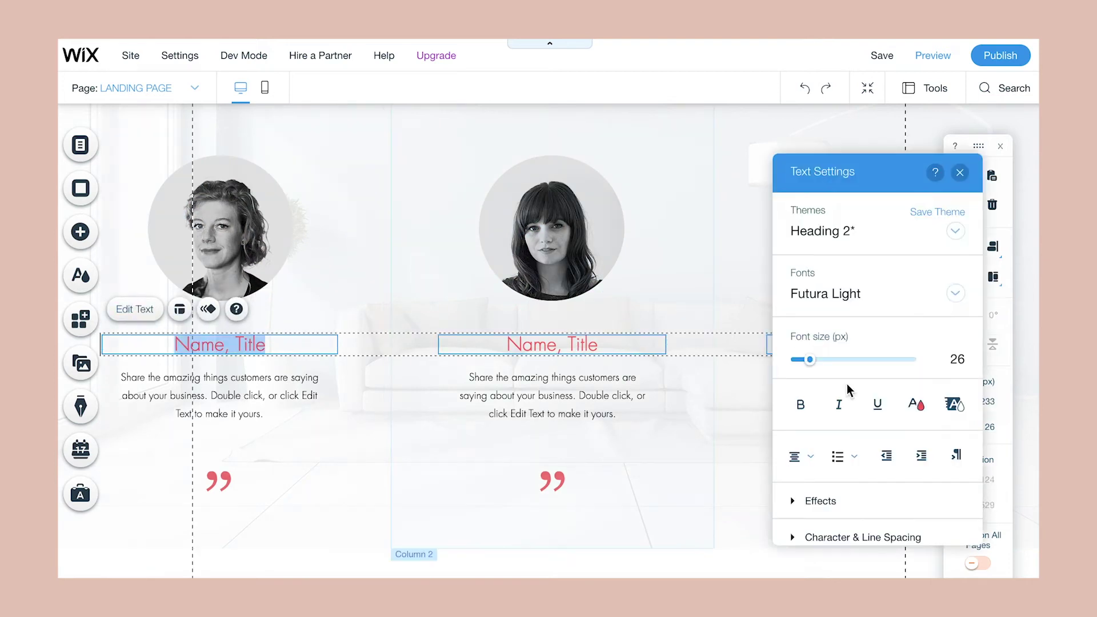
pyautogui.click(916, 407)
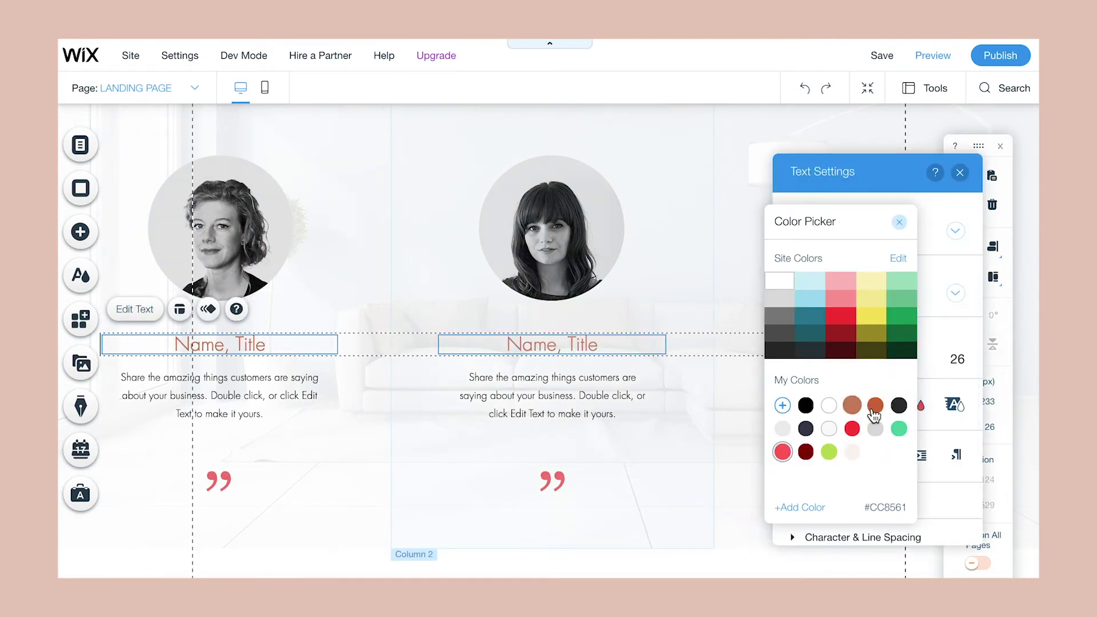
pyautogui.click(572, 478)
pyautogui.click(569, 483)
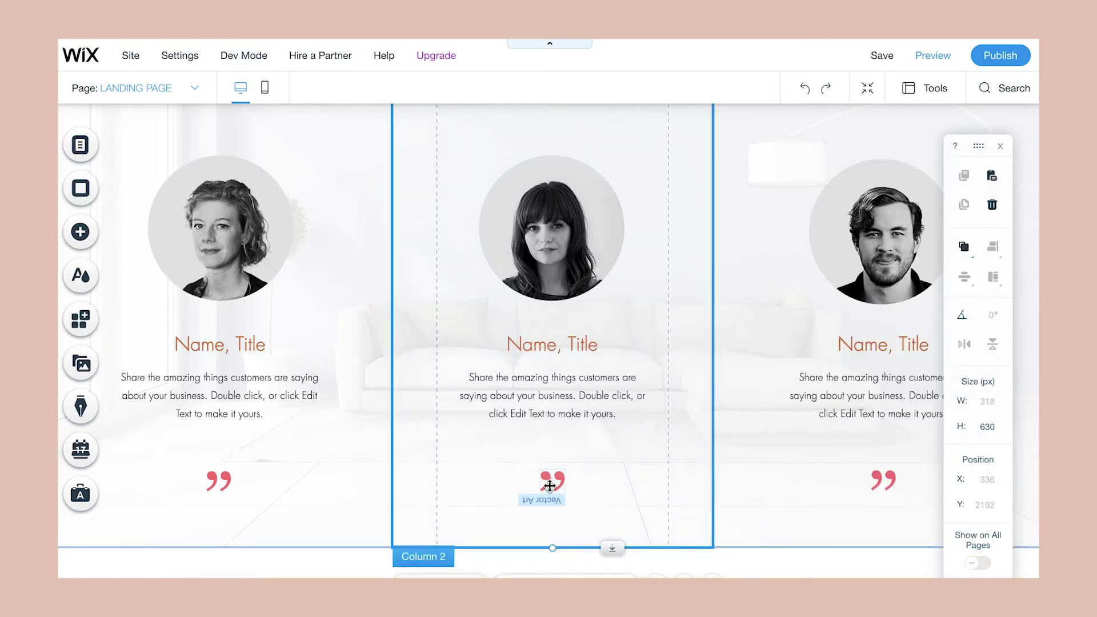
# Step: Make the three testimonial quote marks dark
pyautogui.click(552, 481)
pyautogui.keyDown('shift'); pyautogui.click(890, 479); pyautogui.keyUp('shift')
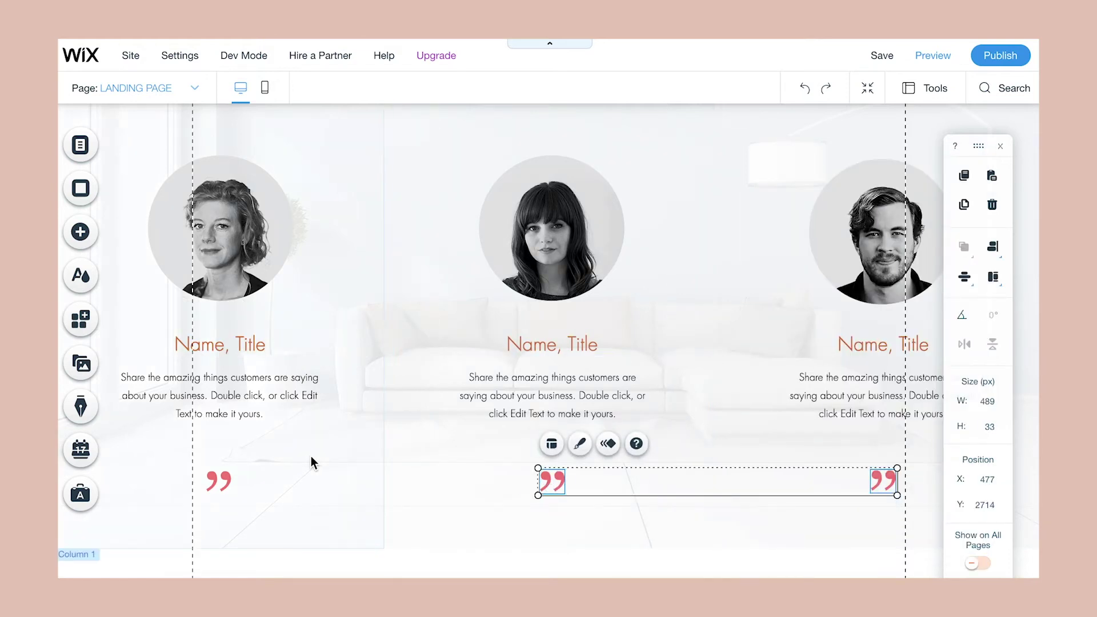
pyautogui.keyDown('shift'); pyautogui.click(214, 483); pyautogui.keyUp('shift')
pyautogui.click(247, 444)
pyautogui.click(954, 267)
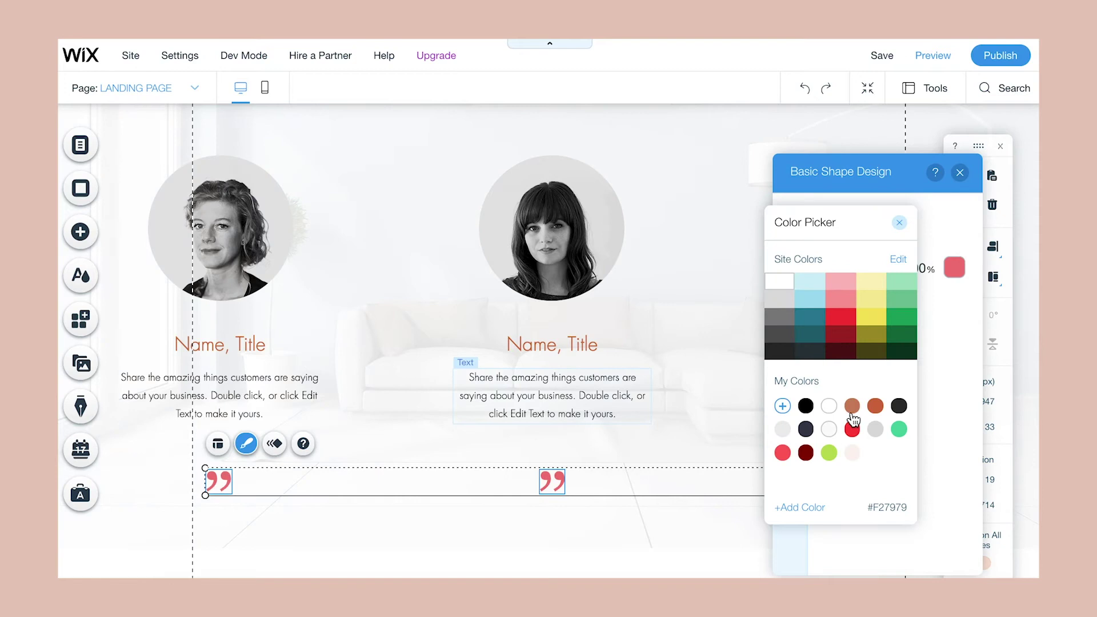
pyautogui.click(899, 406)
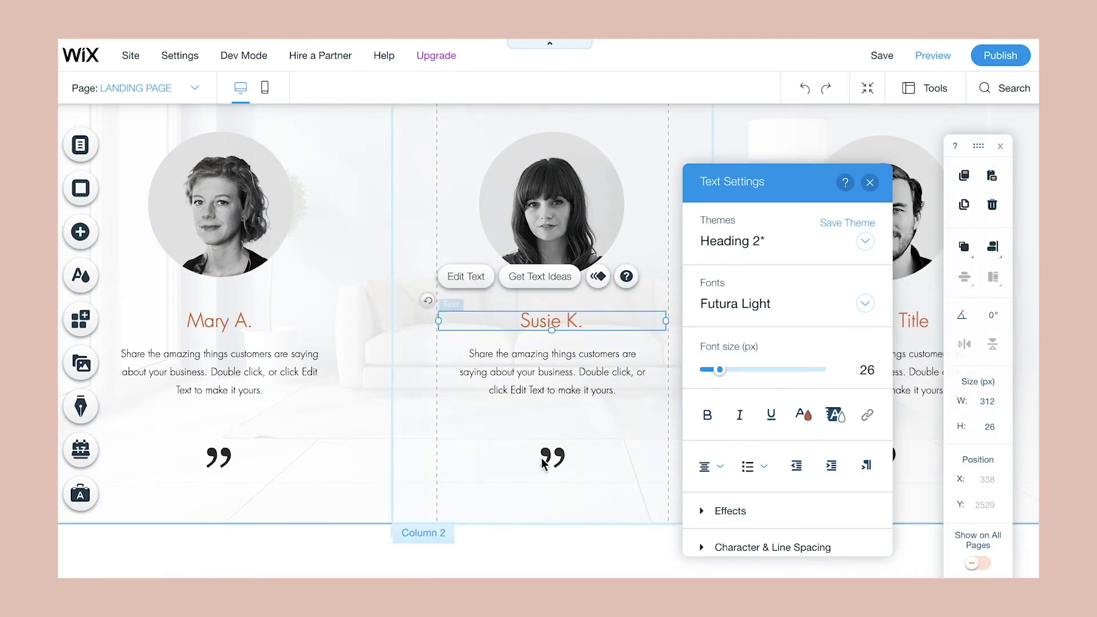
pyautogui.doubleClick(878, 321)
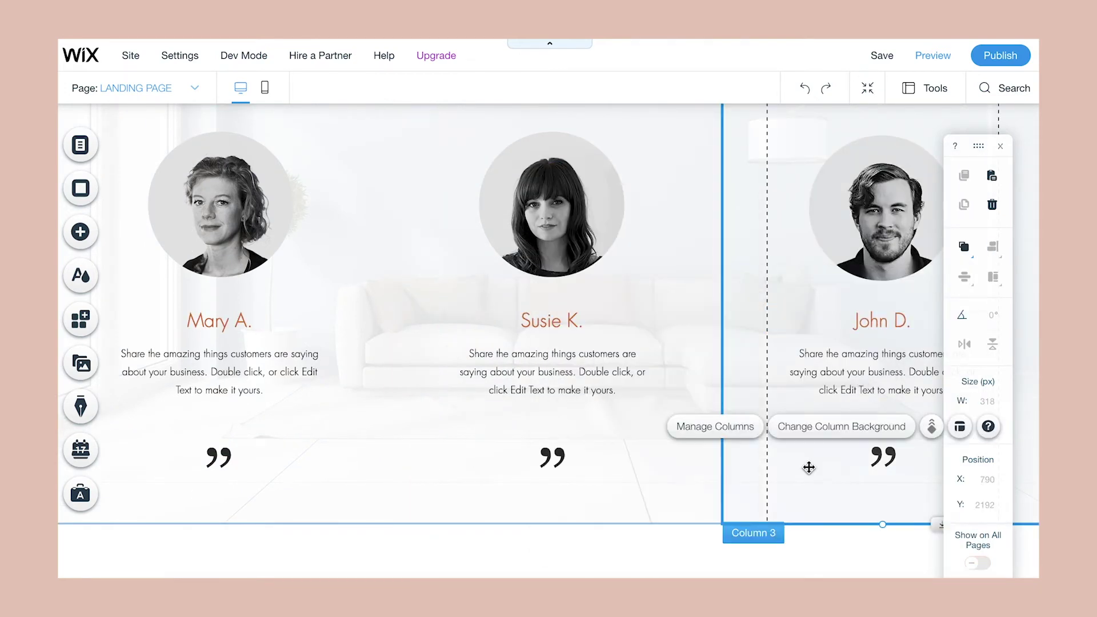
pyautogui.click(80, 231)
# Step: Place the red catchphrase strip below the testimonials and give it a navy background
pyautogui.scroll(-2, 396, 336)
pyautogui.moveTo(396, 336); pyautogui.dragTo(663, 445)
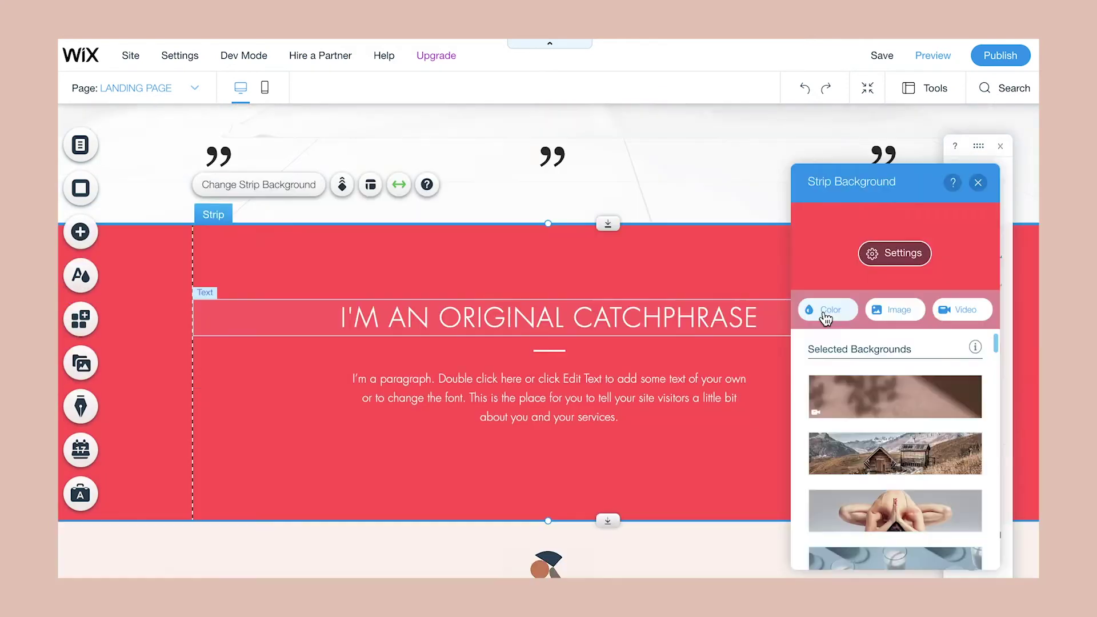
pyautogui.click(814, 311)
pyautogui.click(958, 491)
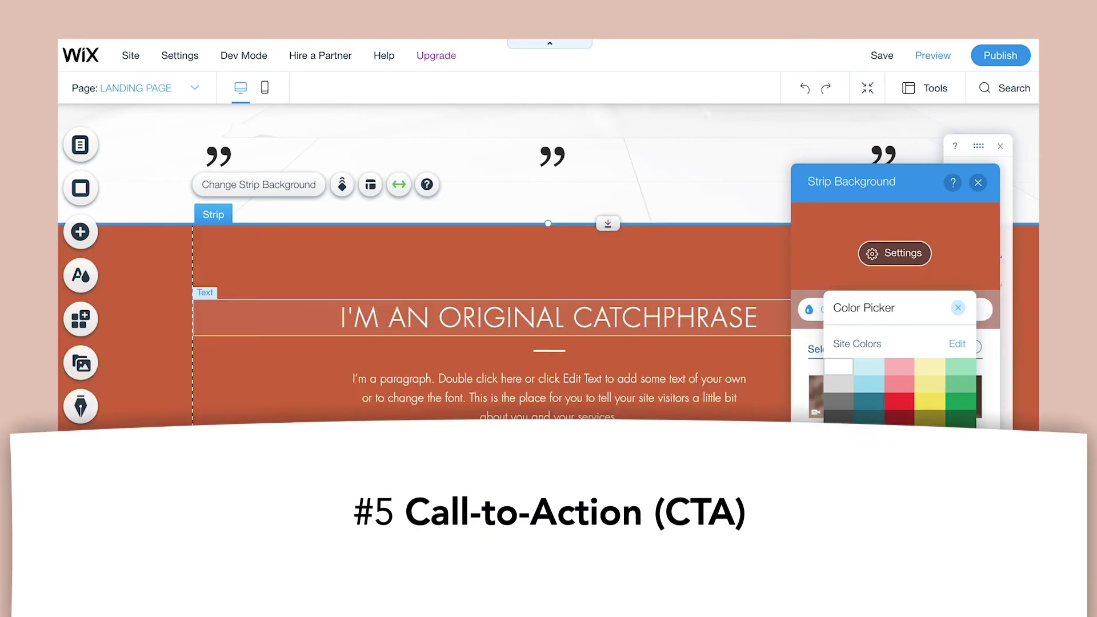
pyautogui.click(864, 514)
# Step: Retitle the navy strip 'Create Your Landing Page Today!' and delete the paragraph beneath
pyautogui.click(958, 307)
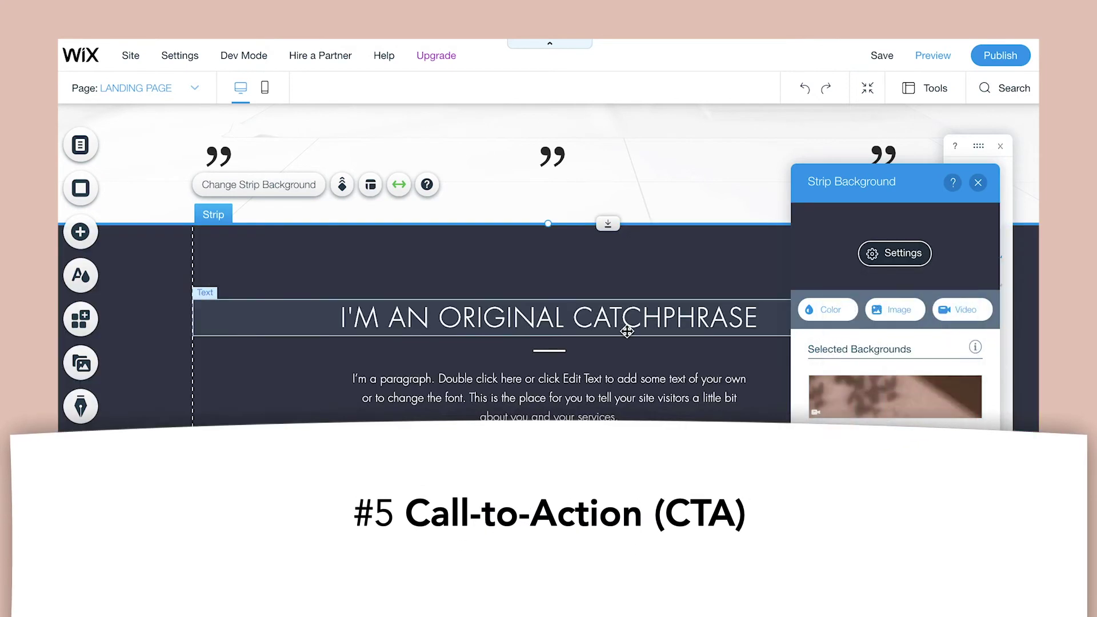
pyautogui.doubleClick(623, 319)
pyautogui.write('Creat')
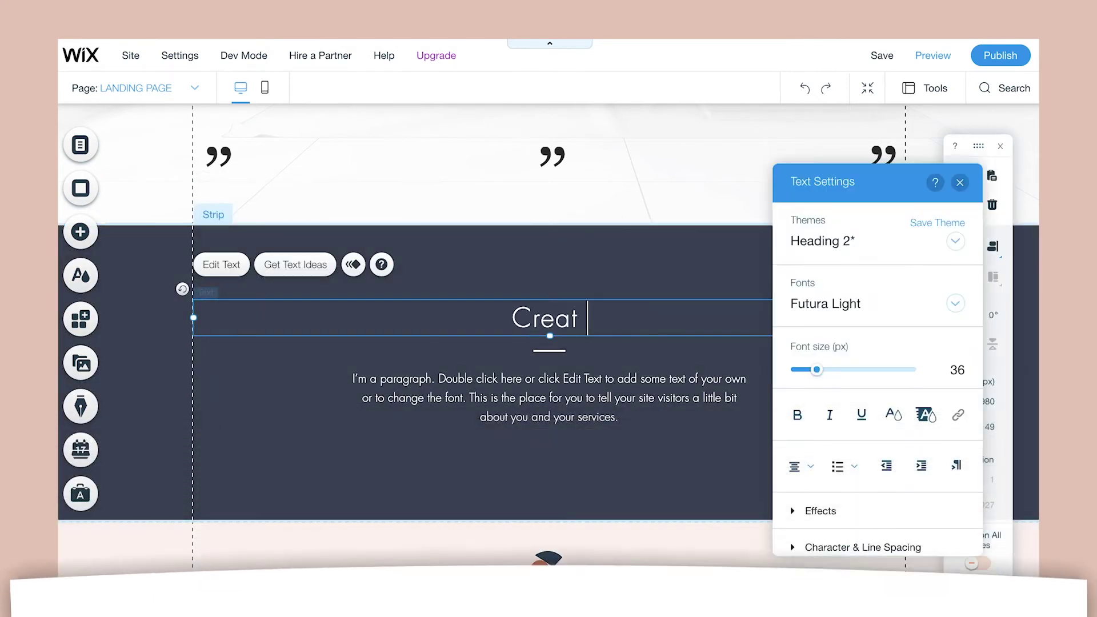
pyautogui.write('e Your Landing Page Today')
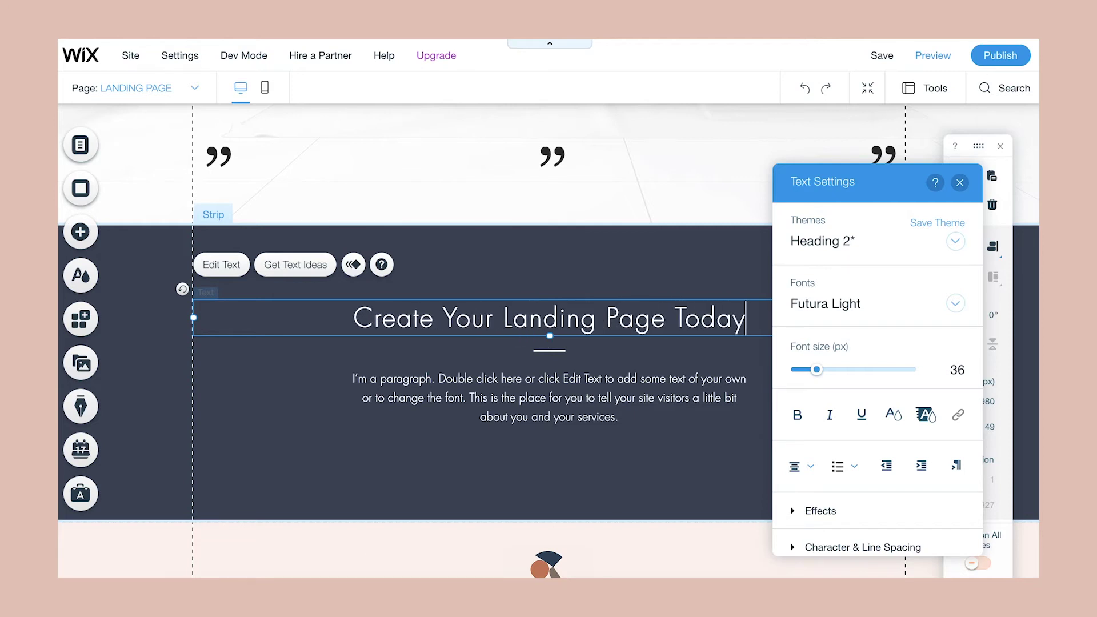
pyautogui.write('!')
pyautogui.click(694, 397)
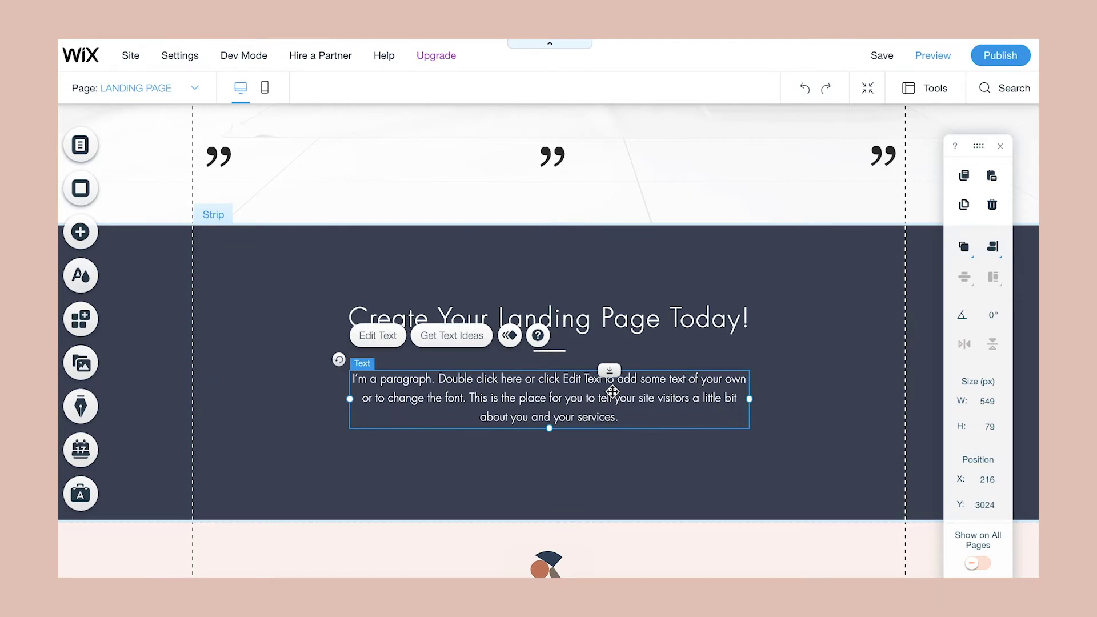
pyautogui.press('Delete')
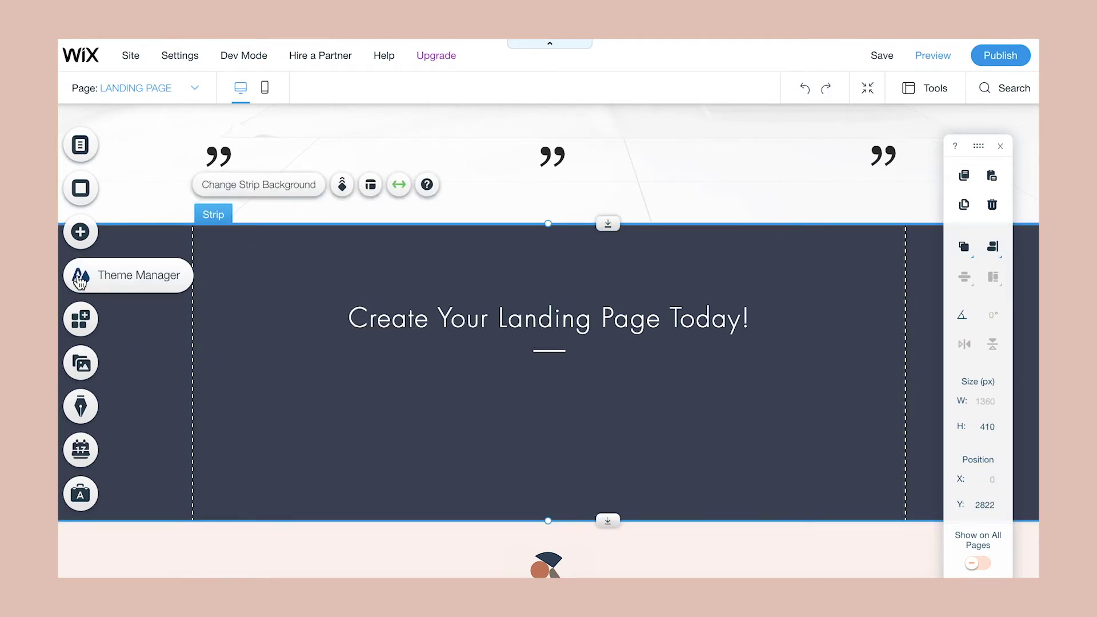
# Step: Add a themed button below the headline and resize it to 220 by 49 px
pyautogui.click(82, 232)
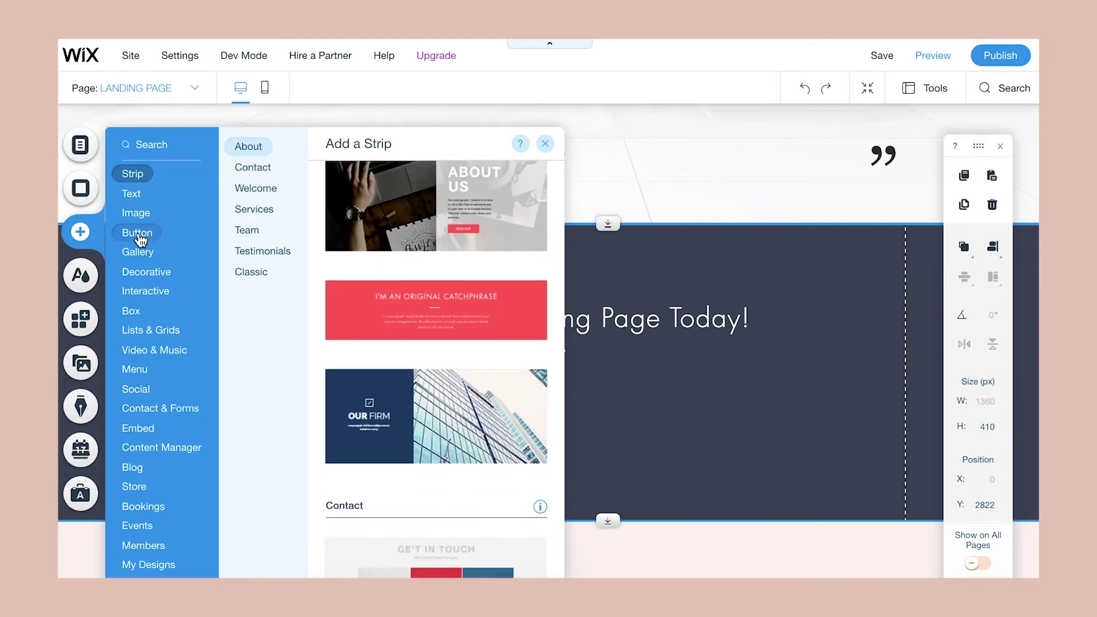
pyautogui.click(138, 233)
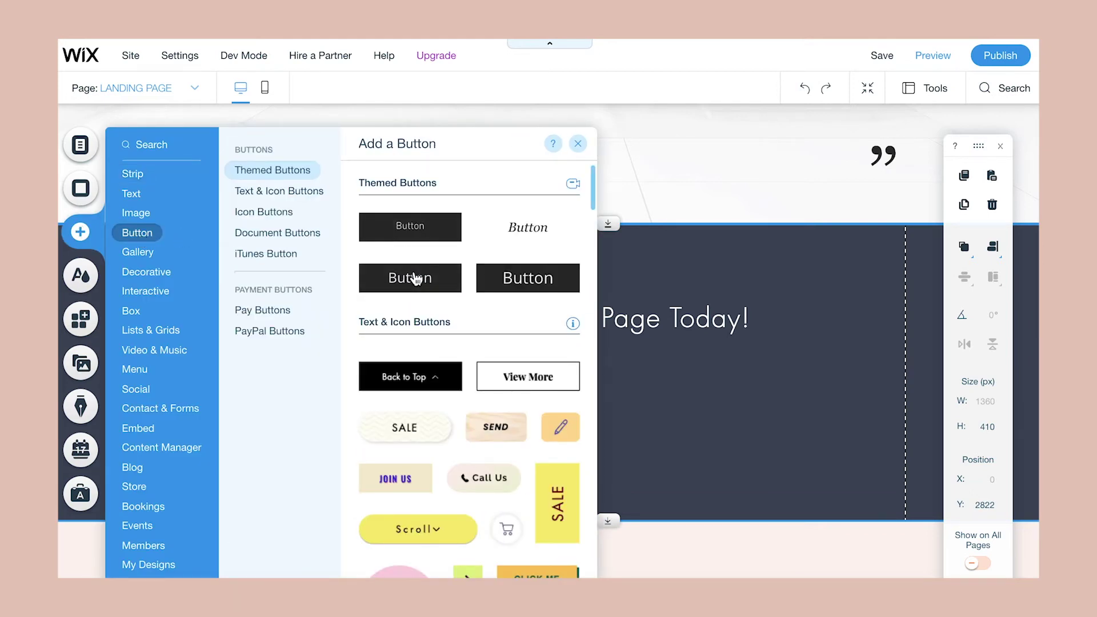
pyautogui.click(414, 276)
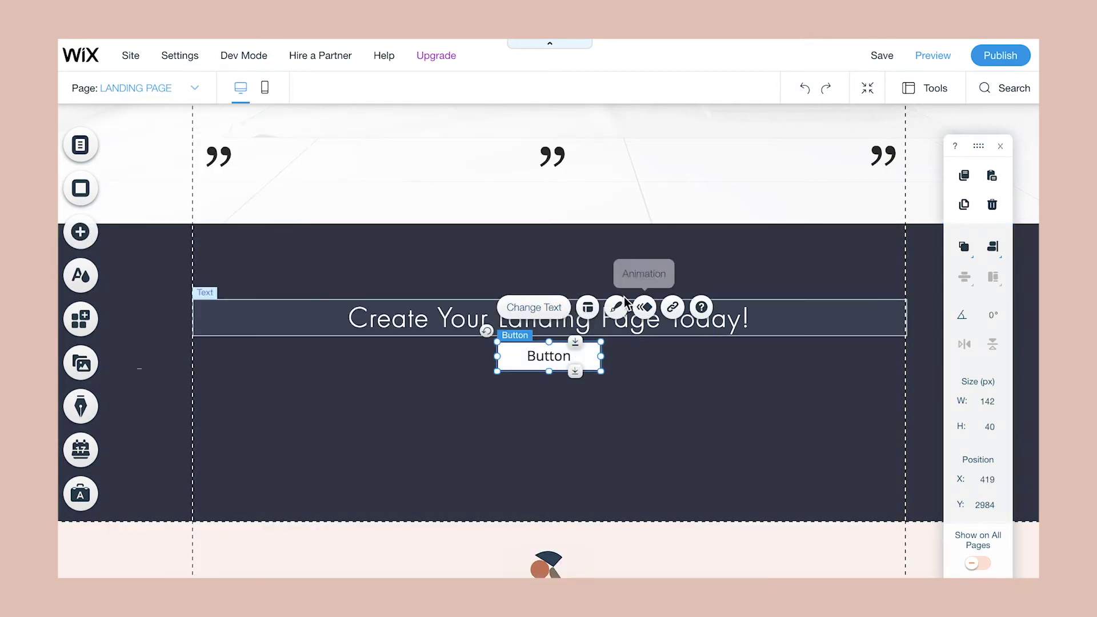
pyautogui.click(620, 304)
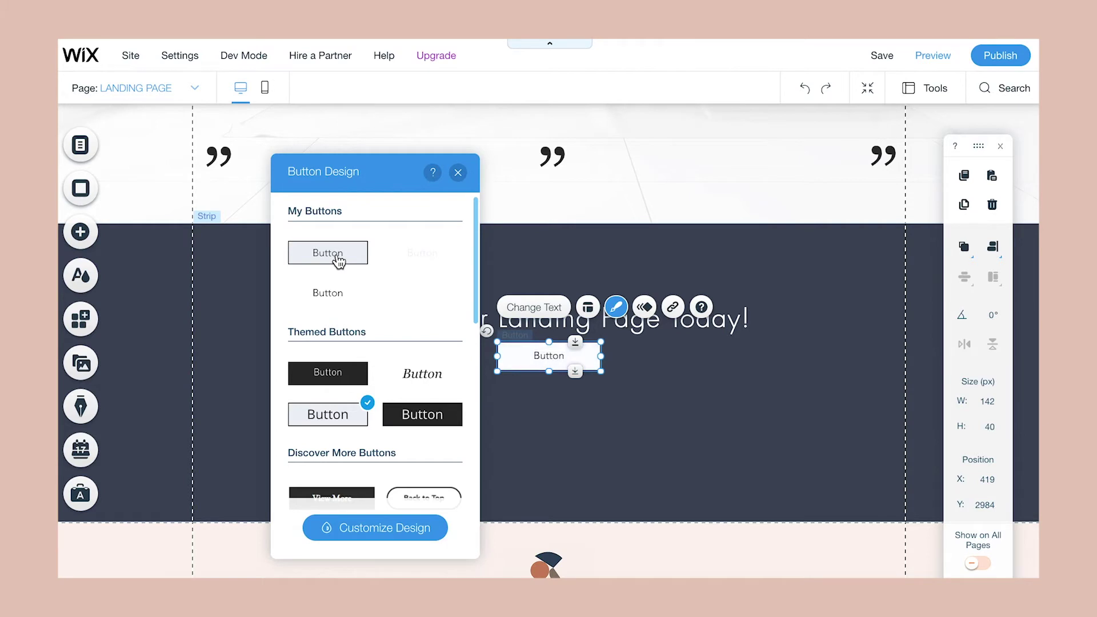
pyautogui.moveTo(537, 356); pyautogui.dragTo(661, 430)
pyautogui.moveTo(578, 433); pyautogui.dragTo(575, 418)
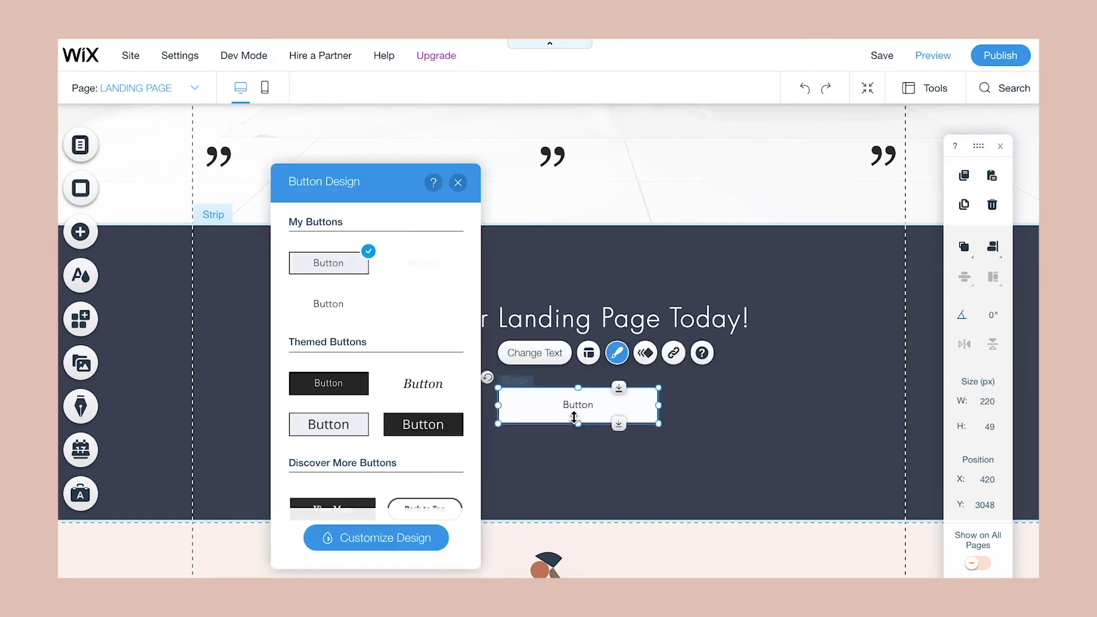
pyautogui.click(613, 357)
# Step: Set the button text to 'Get Started Now!' and centre it under the heading
pyautogui.click(552, 362)
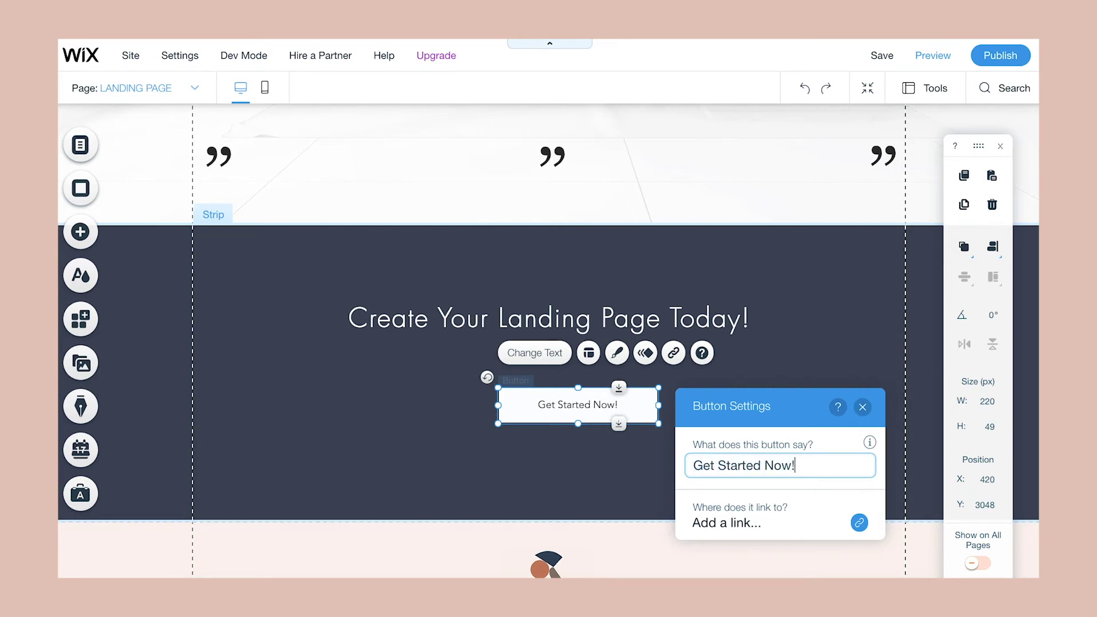
pyautogui.click(821, 366)
pyautogui.moveTo(600, 404); pyautogui.dragTo(563, 546)
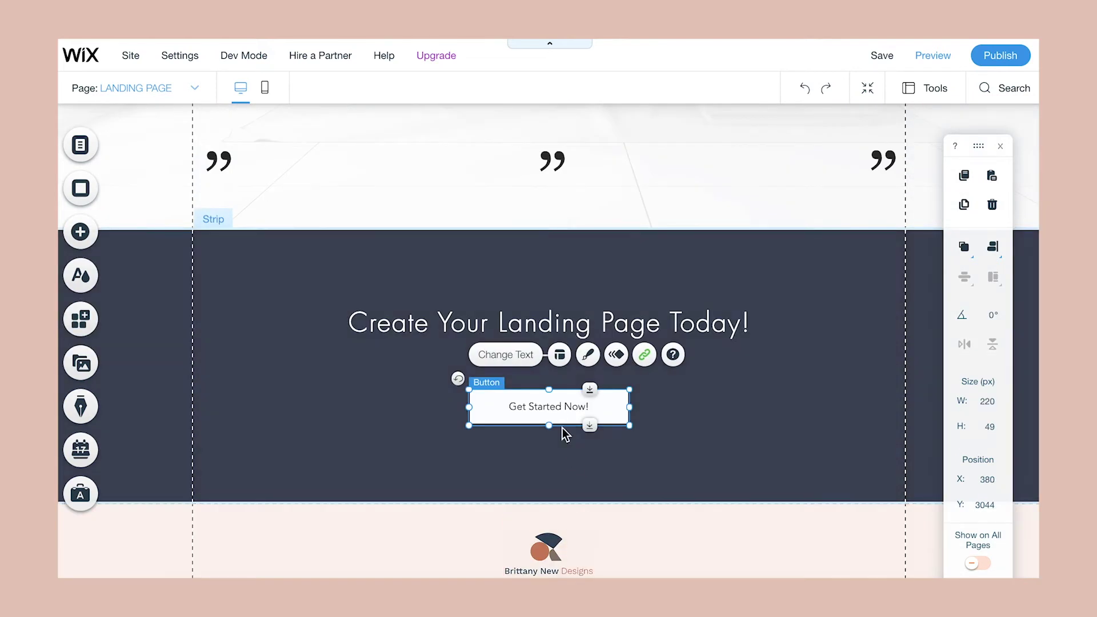
pyautogui.rightClick(557, 413)
# Step: Copy the 'Get Started Now!' button and move the hero headline higher
pyautogui.click(588, 307)
pyautogui.click(837, 430)
pyautogui.scroll(15, 836, 430)
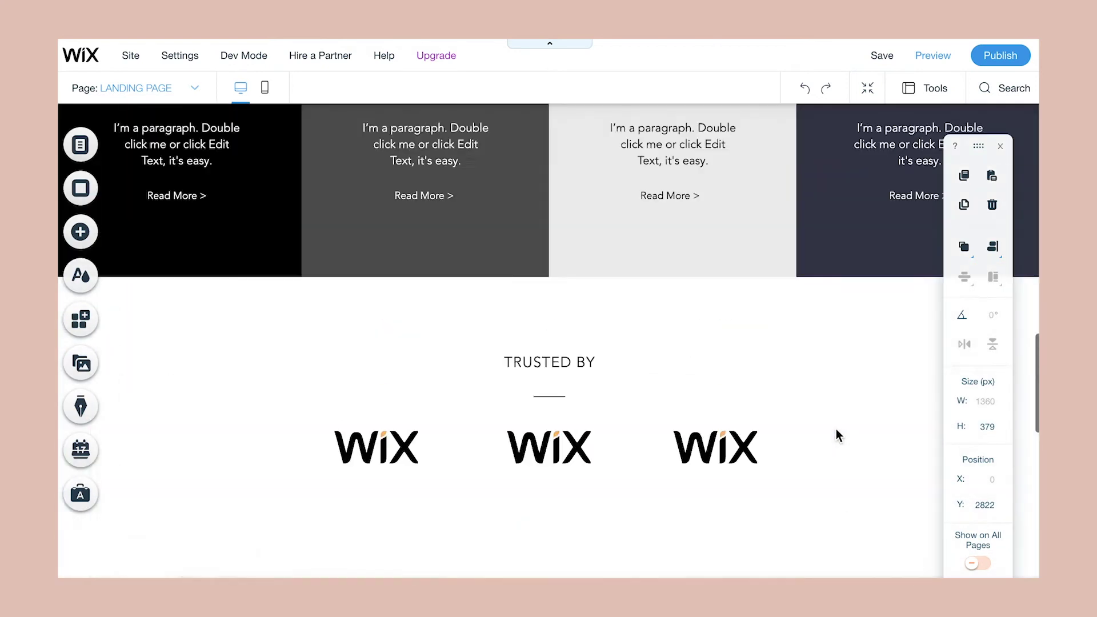
pyautogui.scroll(12, 835, 428)
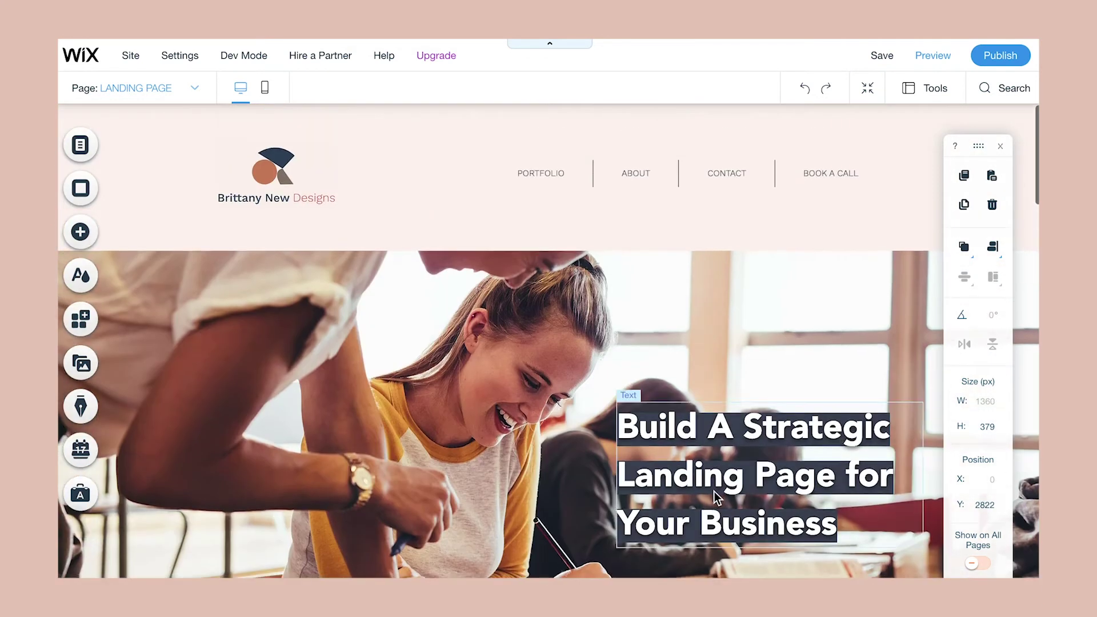
pyautogui.moveTo(714, 491); pyautogui.dragTo(714, 451)
# Step: Paste the button beneath the hero's 'Build A Strategic Landing Page' headline
pyautogui.hotkey('ctrl', 'v')
pyautogui.scroll(-3, 571, 343)
pyautogui.moveTo(534, 280); pyautogui.dragTo(680, 422)
pyautogui.click(498, 392)
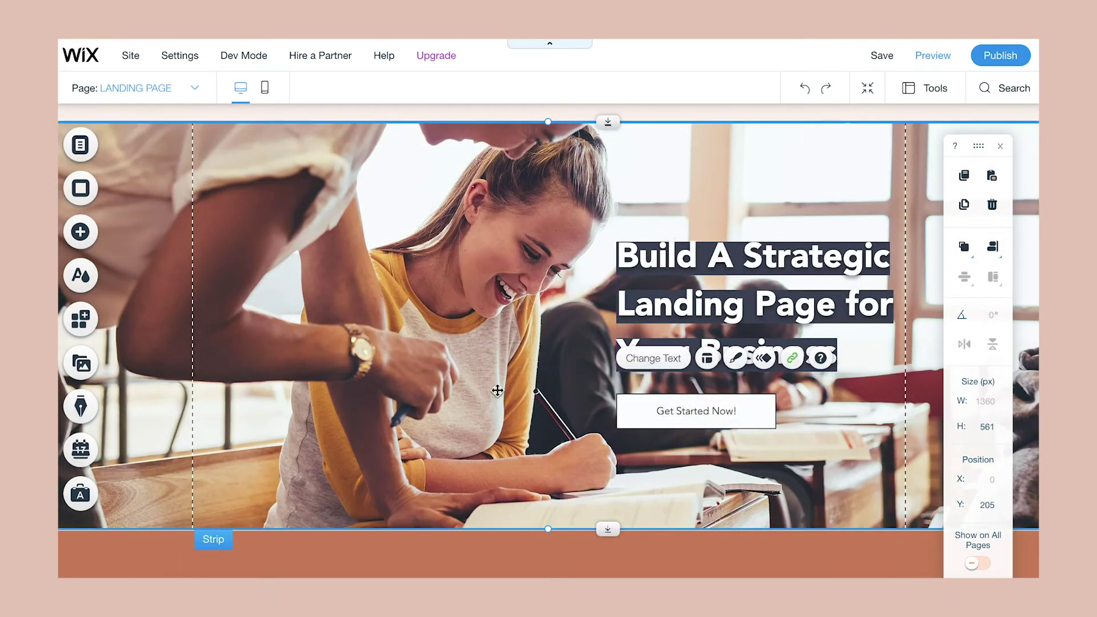
pyautogui.scroll(2, 313, 473)
pyautogui.scroll(-20, 314, 472)
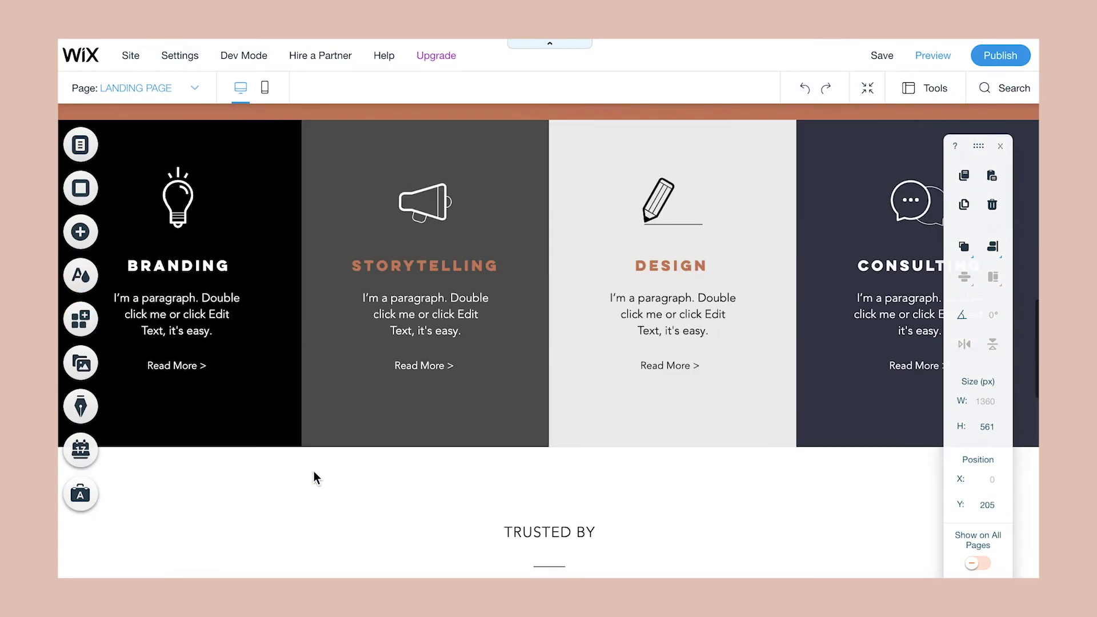
pyautogui.scroll(-5, 314, 475)
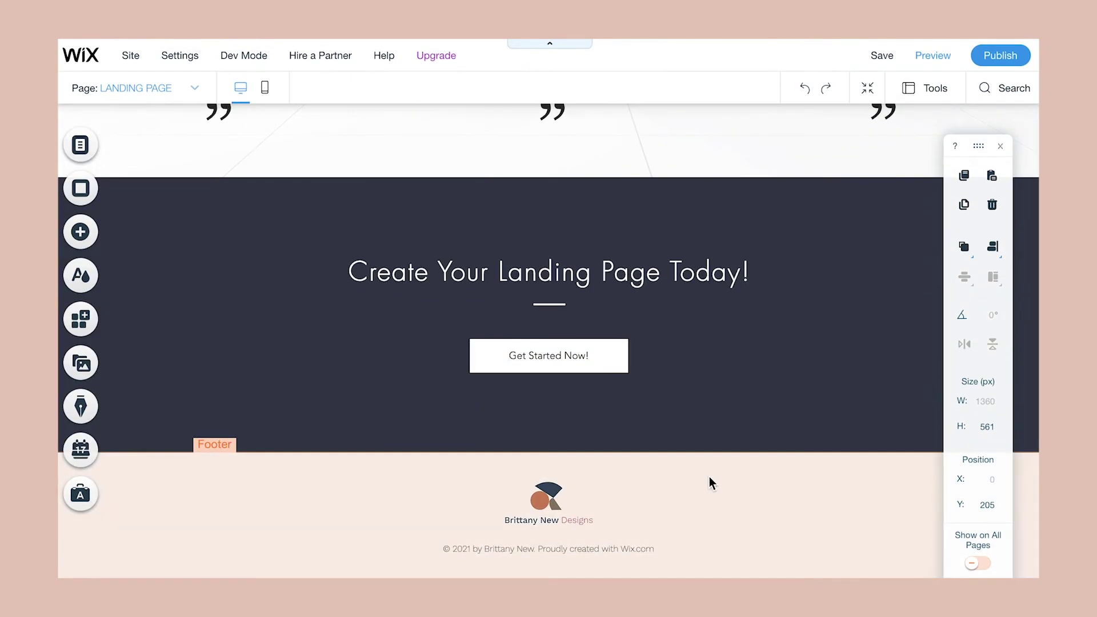
pyautogui.click(591, 511)
pyautogui.scroll(-2, 586, 486)
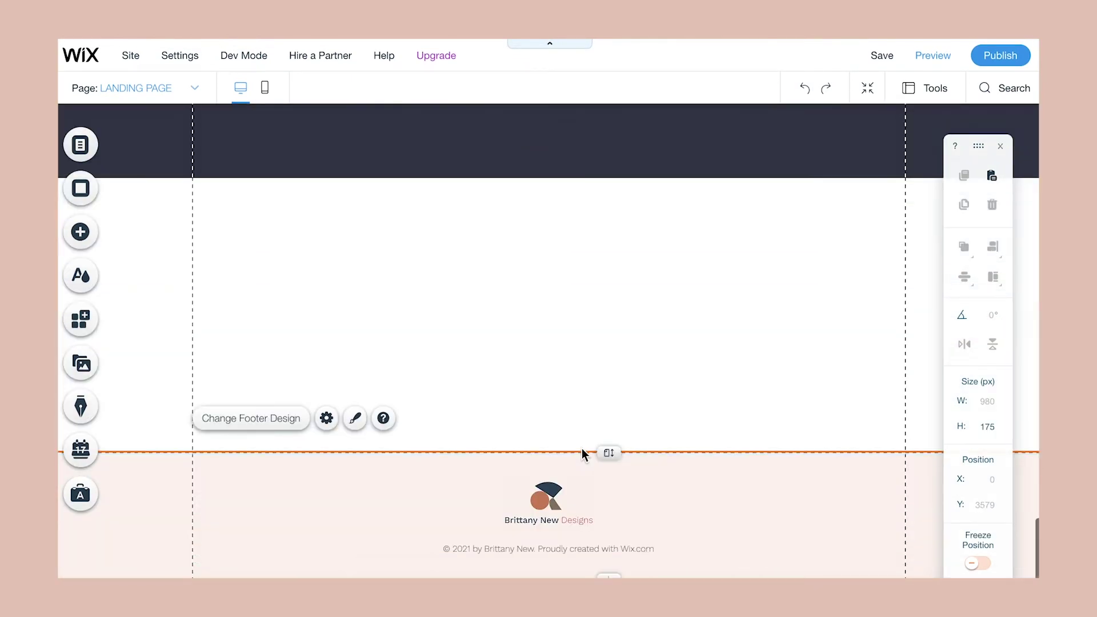
# Step: Add the Wix FAQ app via search and snap it above the footer
pyautogui.click(77, 227)
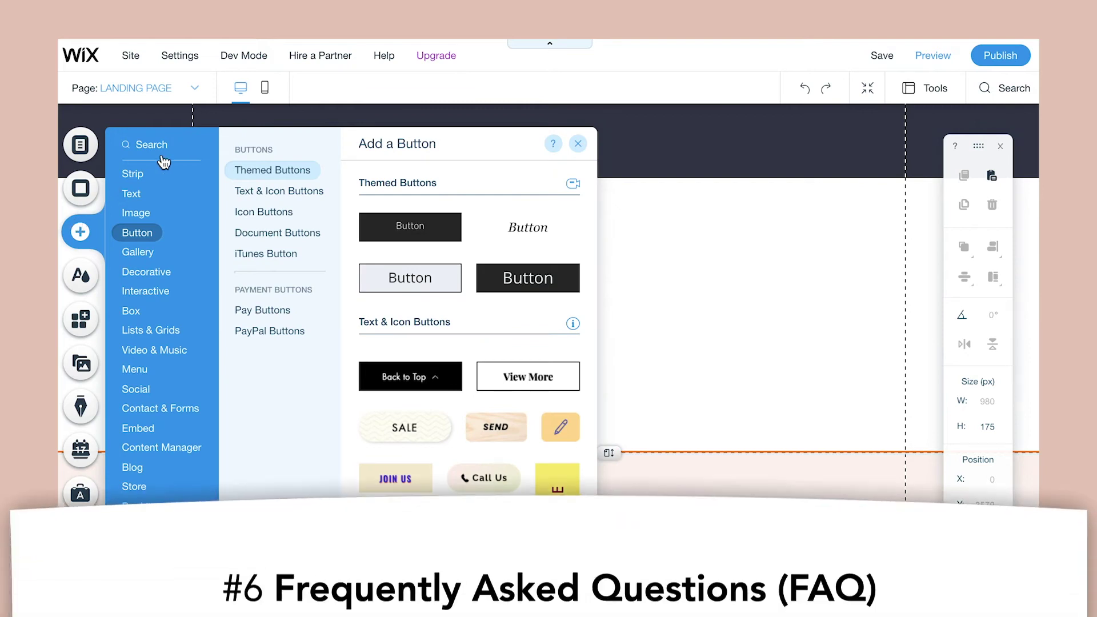
pyautogui.click(147, 144)
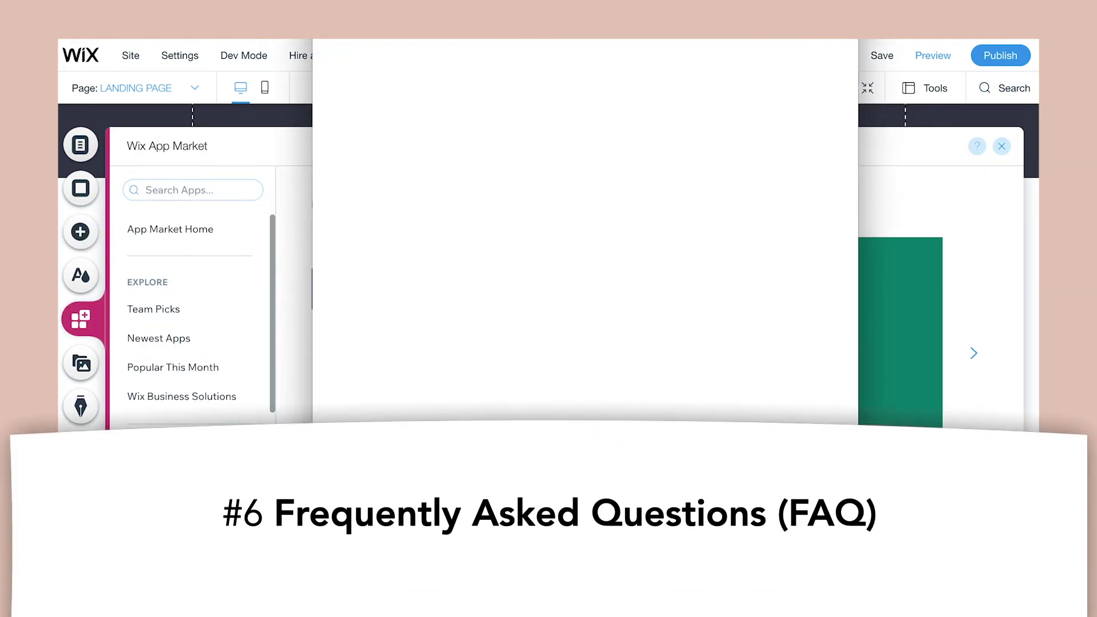
pyautogui.click(436, 441)
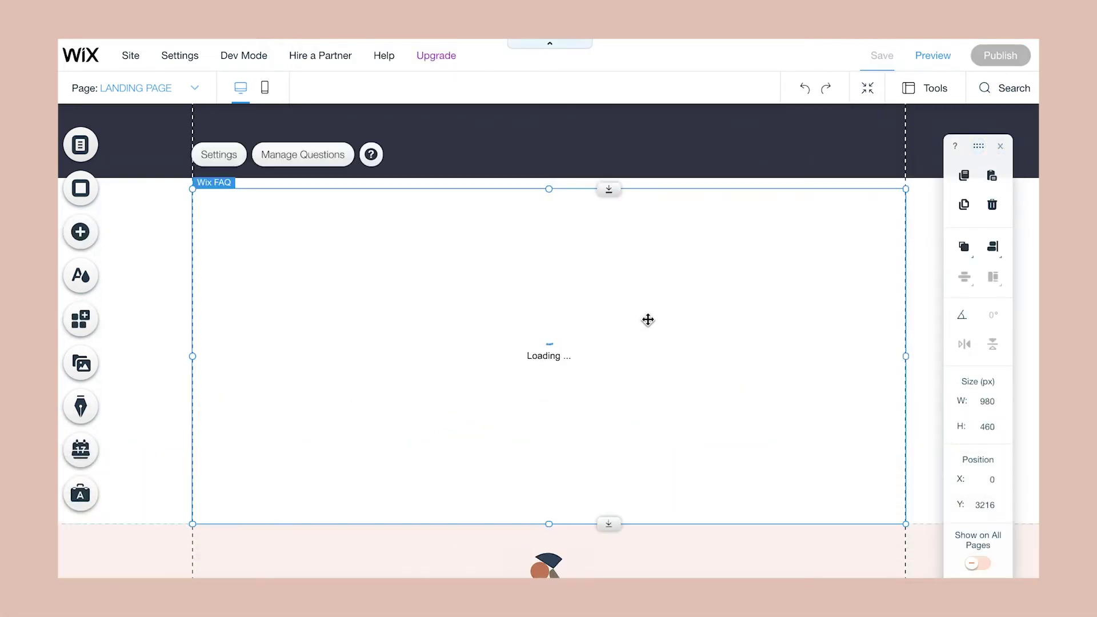
pyautogui.moveTo(608, 489); pyautogui.dragTo(603, 515)
pyautogui.moveTo(600, 331); pyautogui.dragTo(600, 320)
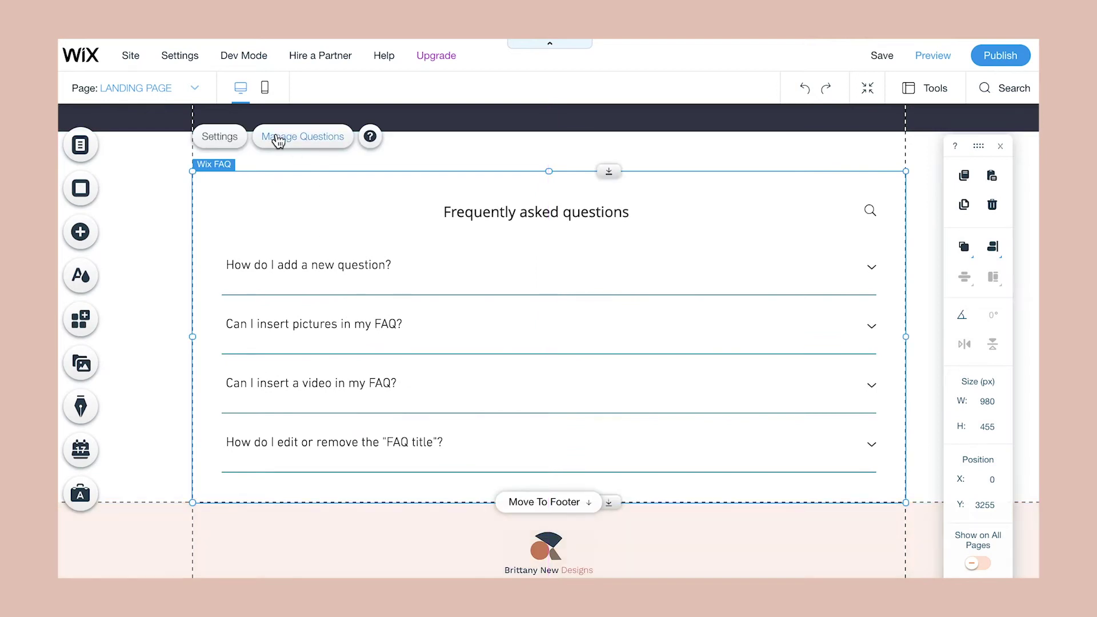
# Step: In Manage Questions, rewrite the first answer and the second question's title
pyautogui.click(279, 137)
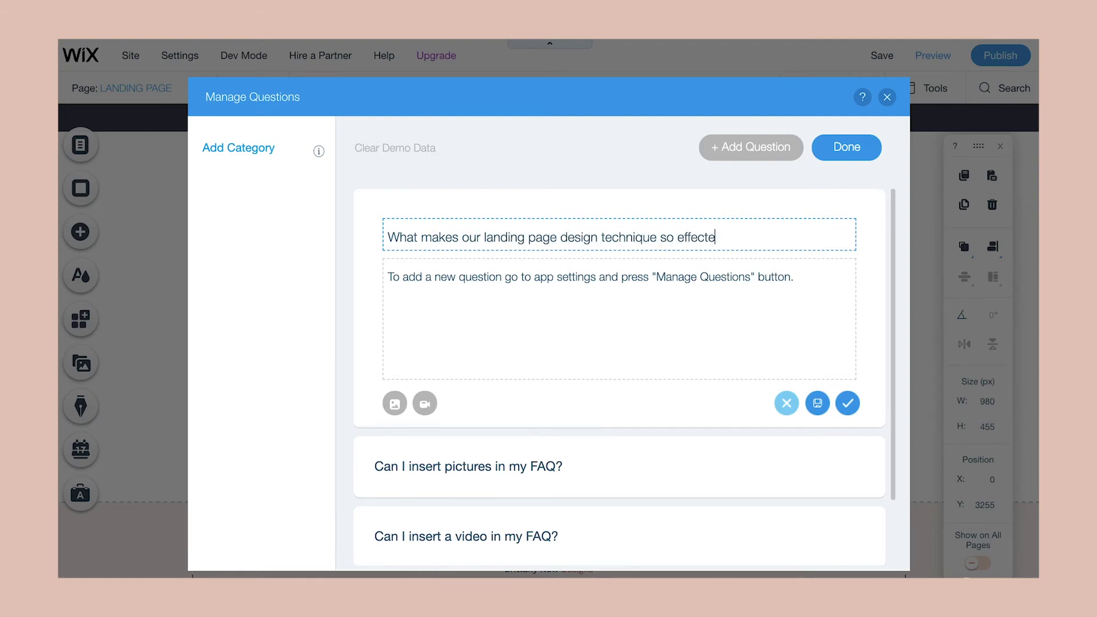
pyautogui.tripleClick(765, 276)
pyautogui.write('Here is the answer to the question.')
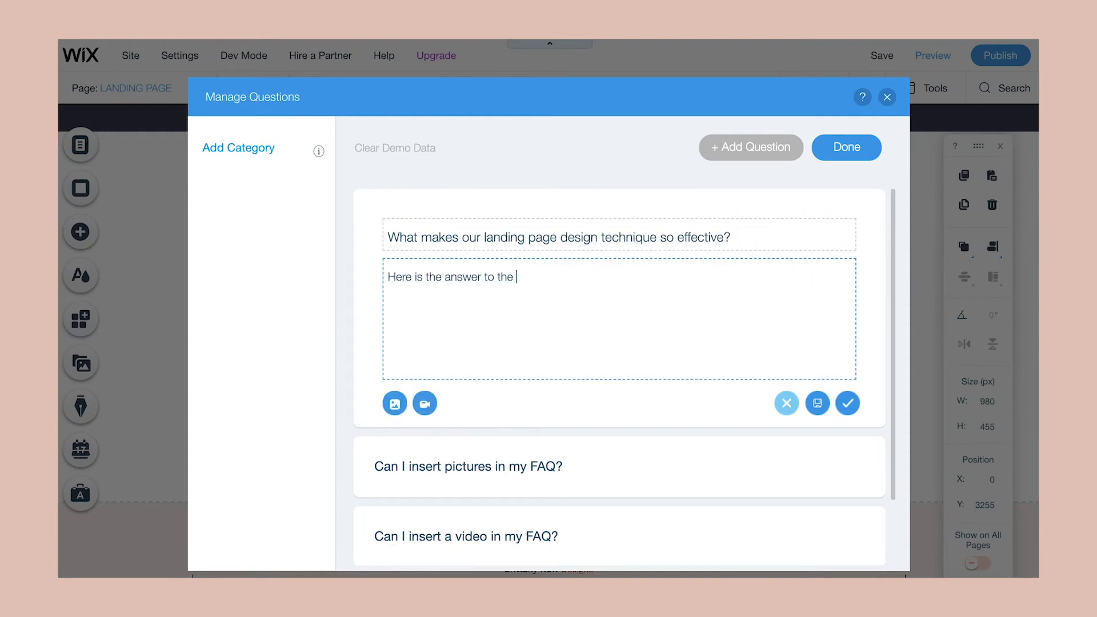
pyautogui.click(847, 403)
pyautogui.click(517, 309)
pyautogui.tripleClick(475, 232)
pyautogui.write('What I')
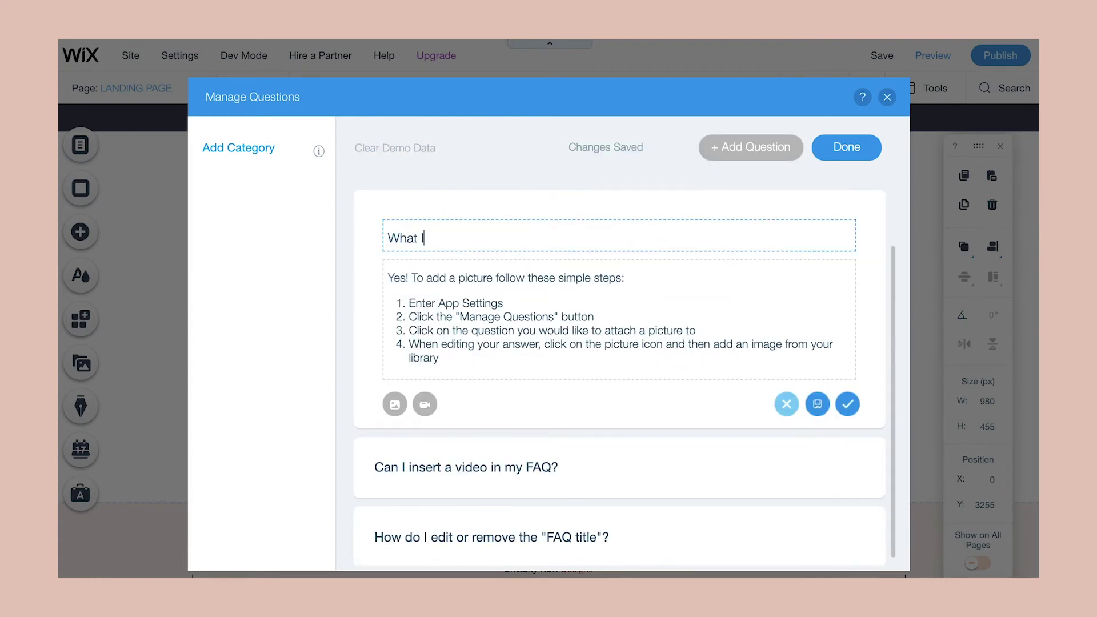
pyautogui.click(847, 404)
# Step: Rewrite and save the third and fourth questions, then finish managing questions
pyautogui.click(466, 467)
pyautogui.tripleClick(476, 296)
pyautogui.write('What is your')
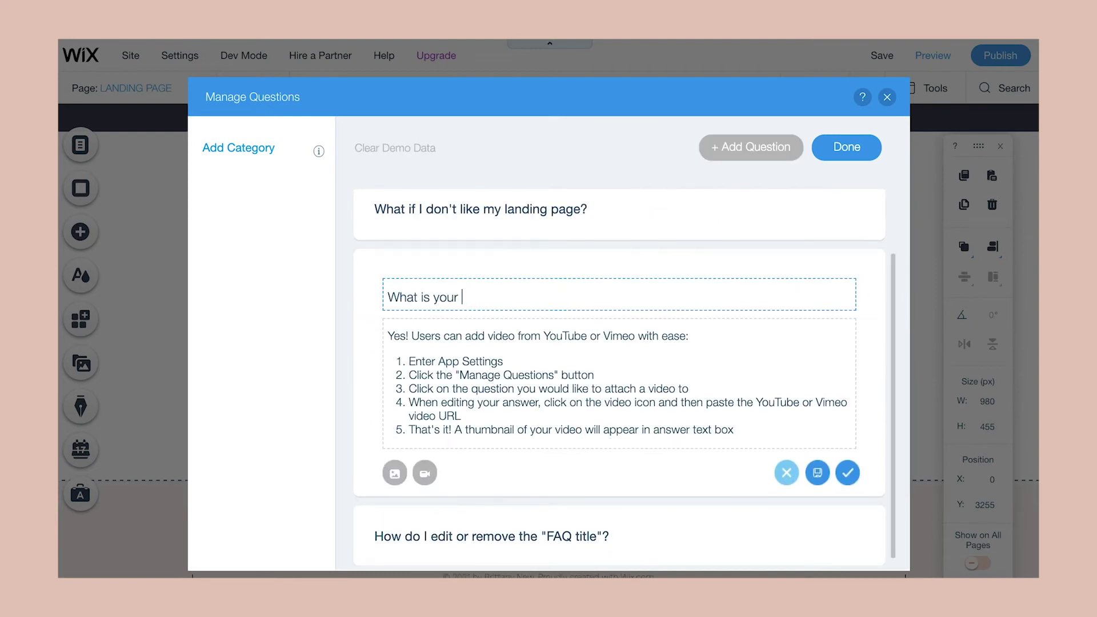
pyautogui.click(848, 472)
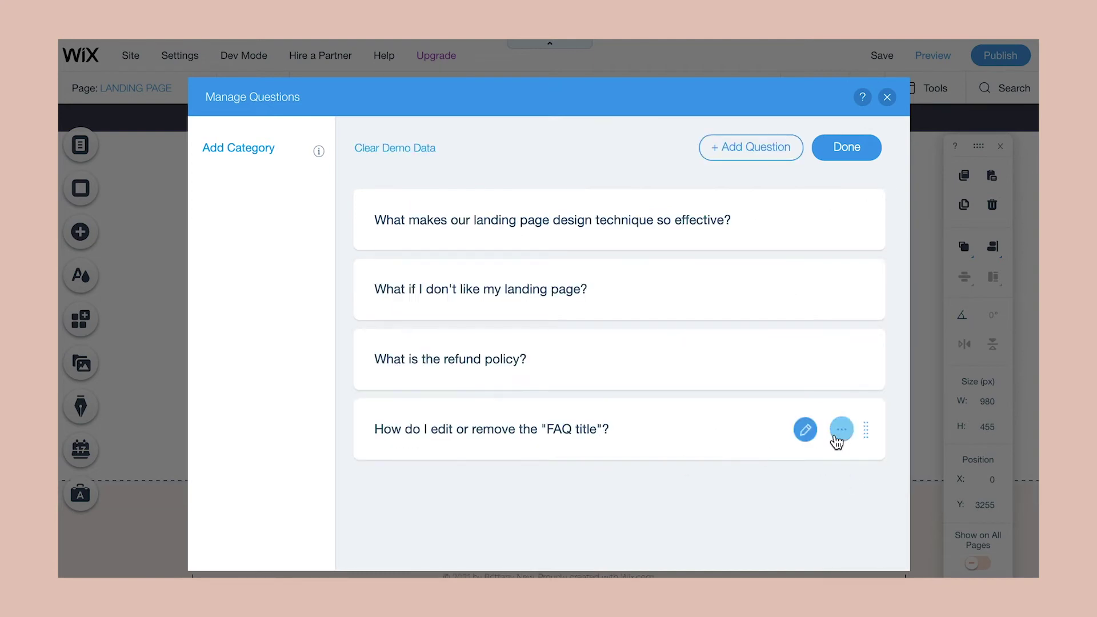
pyautogui.click(840, 439)
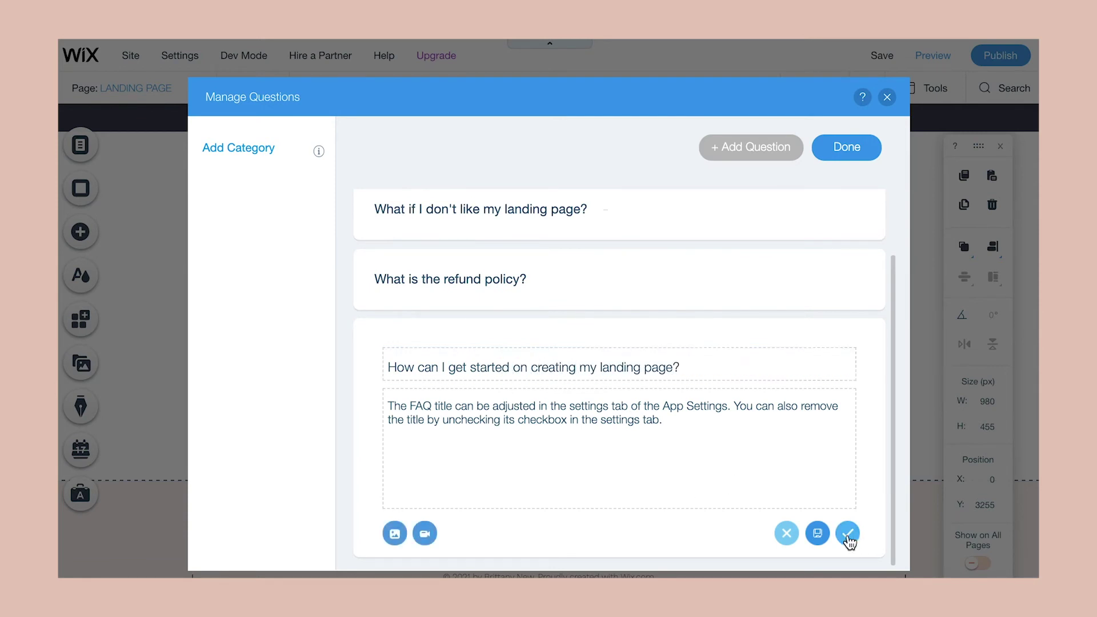
pyautogui.click(848, 533)
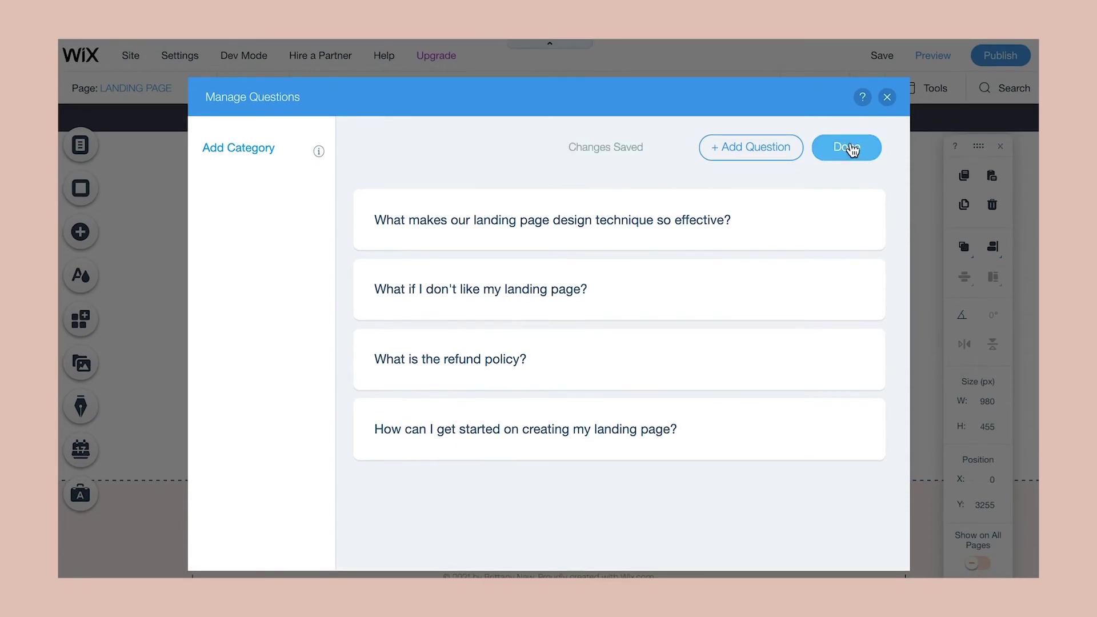
pyautogui.click(848, 148)
pyautogui.click(874, 542)
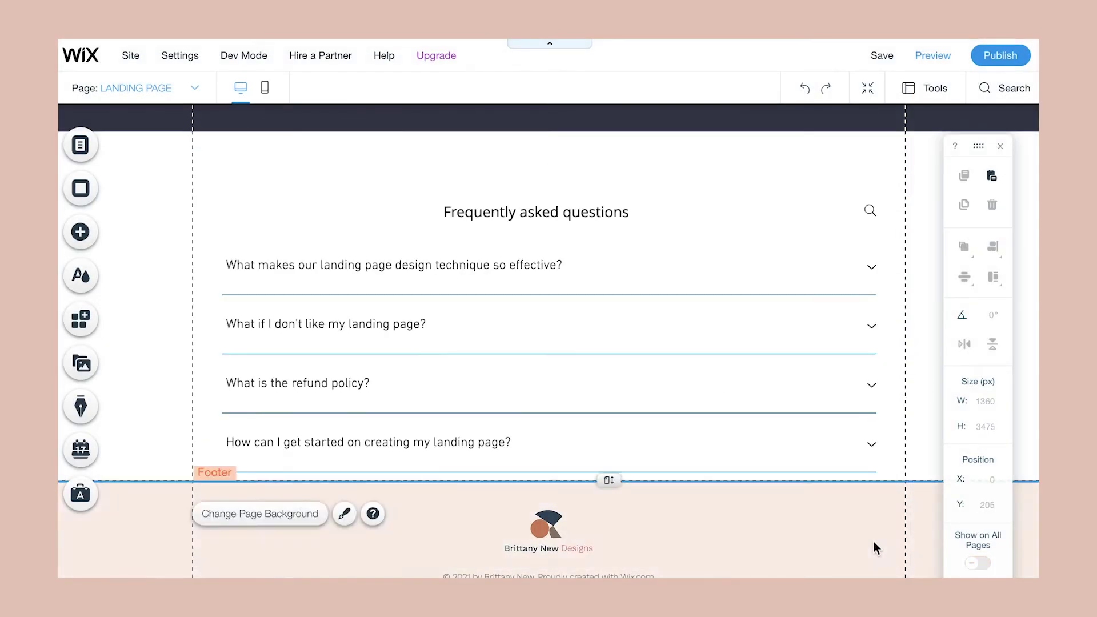
# Step: Push the footer down and extend the blank space below the FAQ section
pyautogui.moveTo(614, 489); pyautogui.dragTo(613, 519)
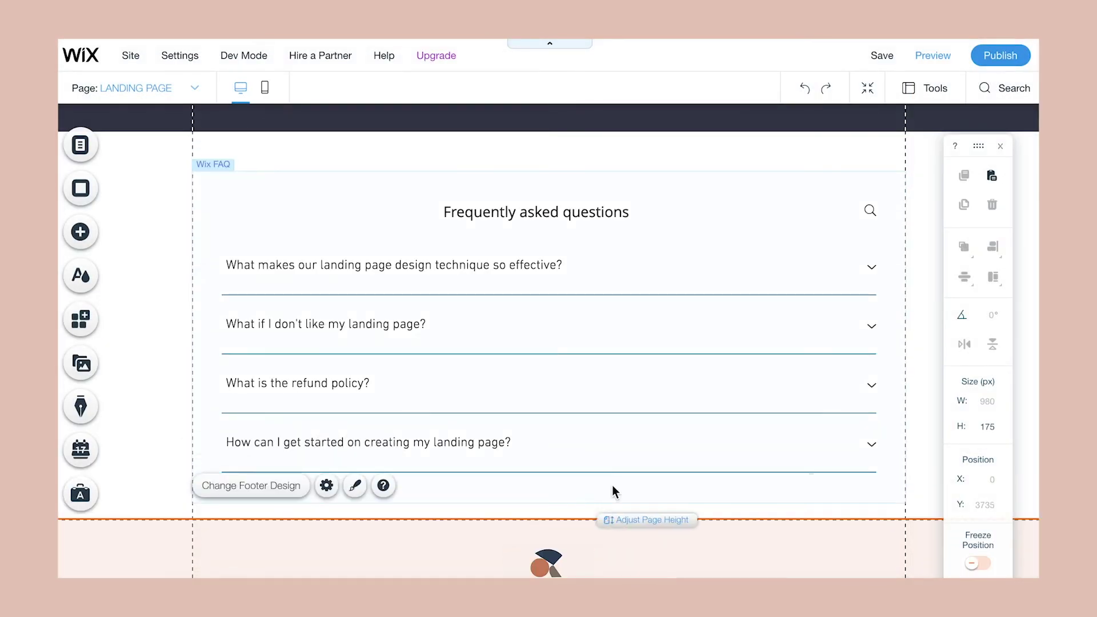
pyautogui.click(609, 318)
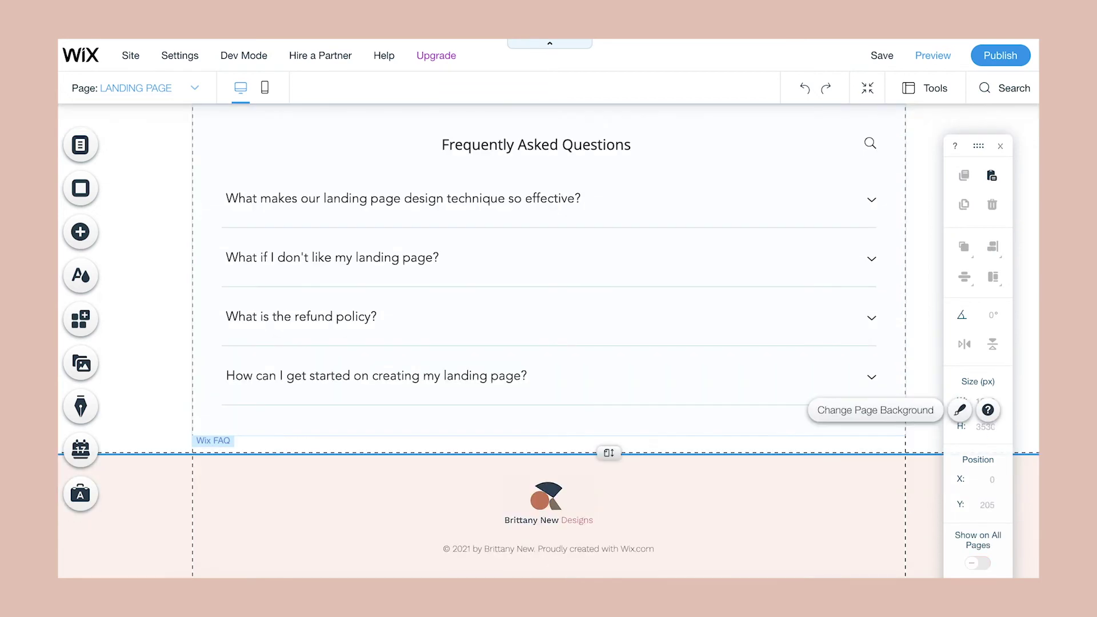
pyautogui.moveTo(609, 452); pyautogui.dragTo(600, 532)
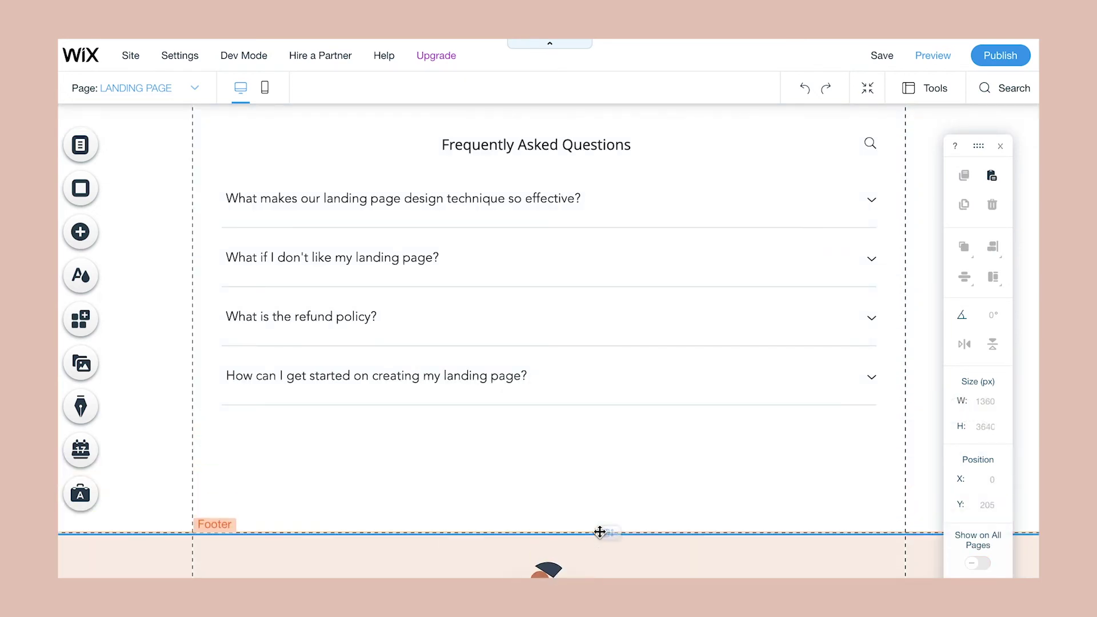
pyautogui.click(84, 232)
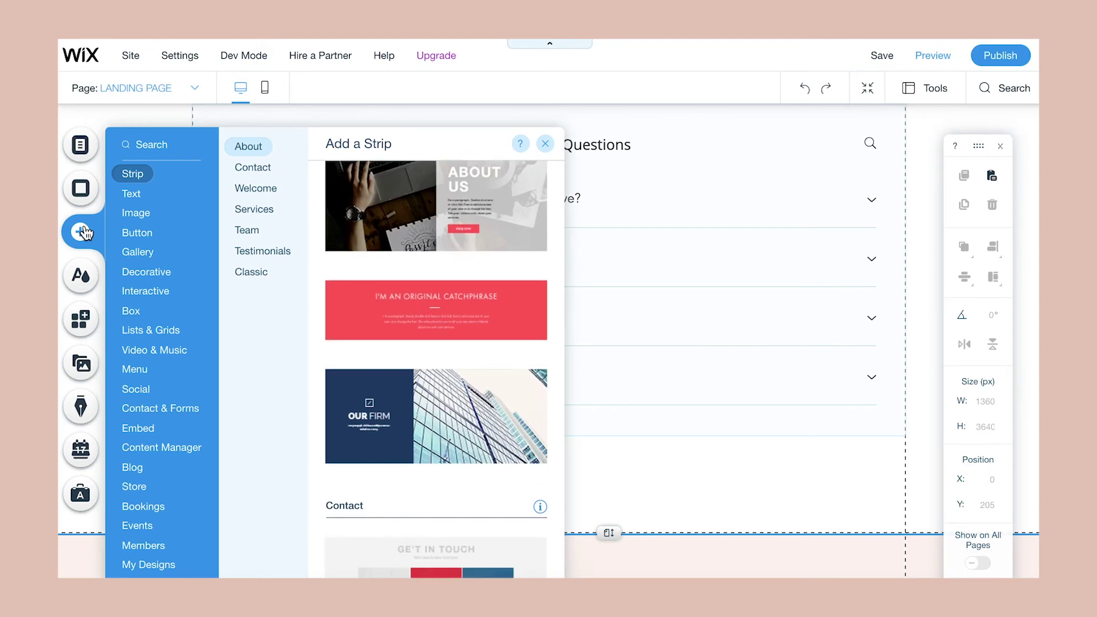
# Step: Add a red catchphrase strip below the form and try white and dark grey backgrounds
pyautogui.click(151, 408)
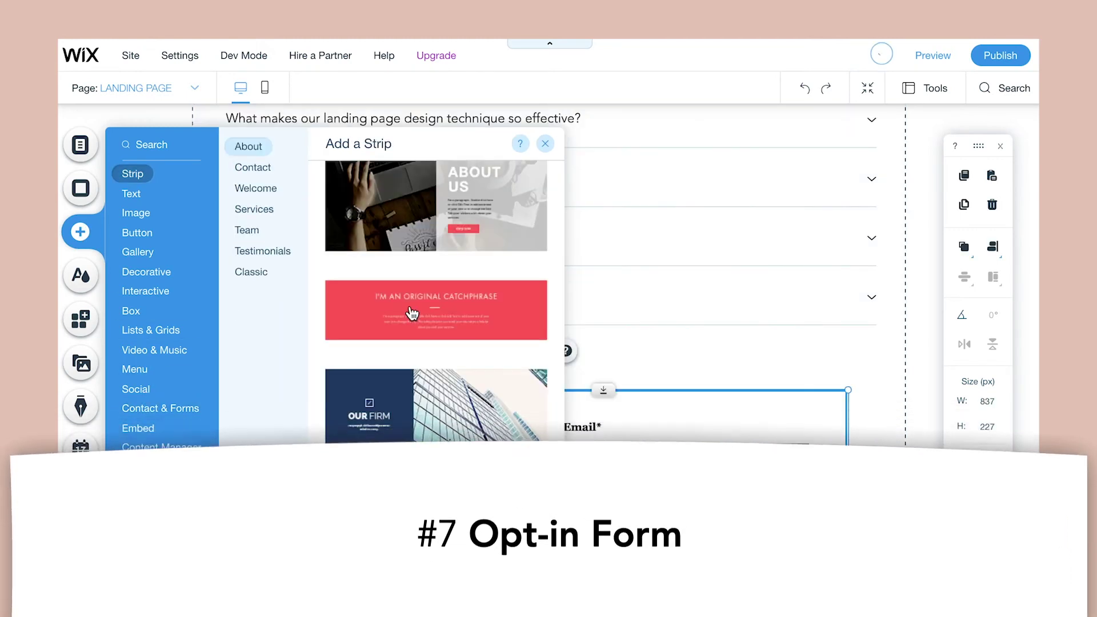
pyautogui.click(410, 312)
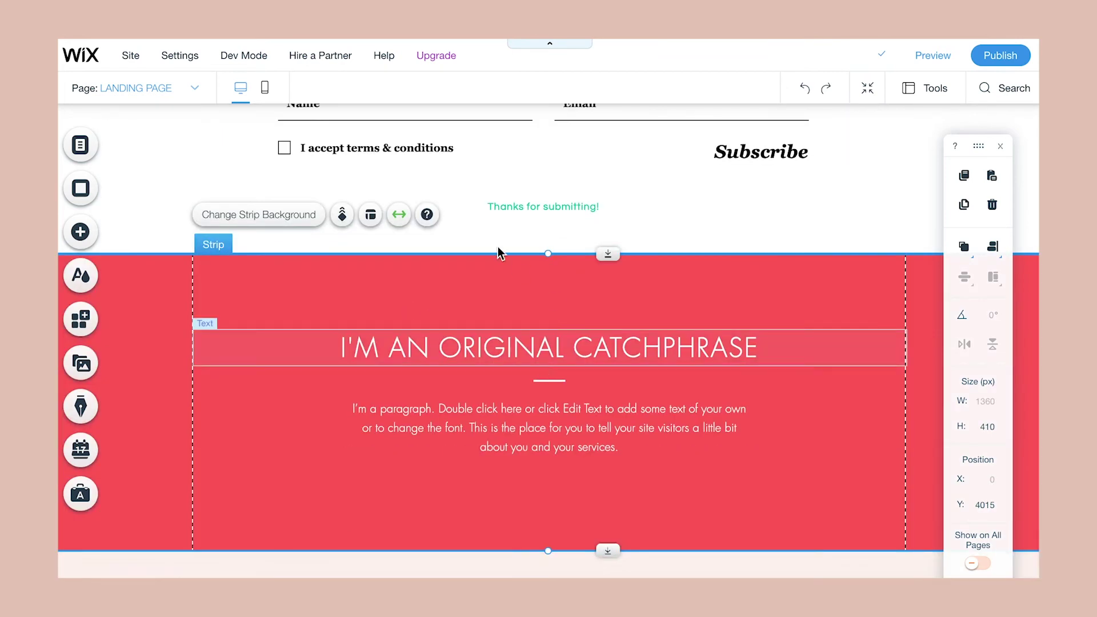
pyautogui.click(295, 221)
pyautogui.click(815, 309)
pyautogui.click(855, 367)
pyautogui.click(858, 424)
pyautogui.click(840, 323)
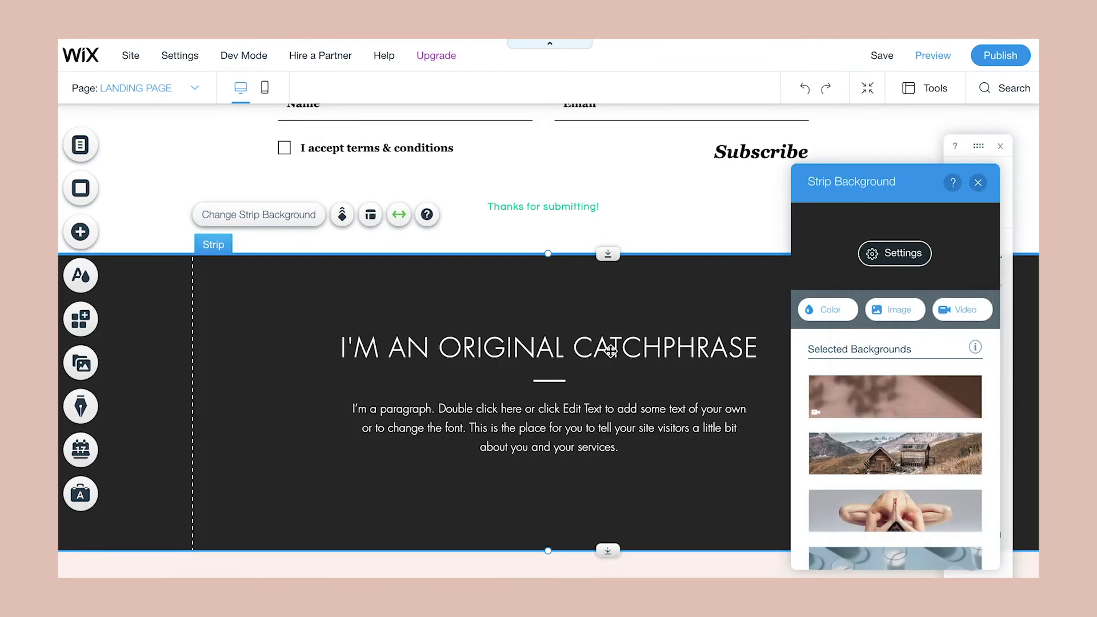
# Step: Set the new strip's background to terracotta
pyautogui.click(840, 317)
pyautogui.click(900, 490)
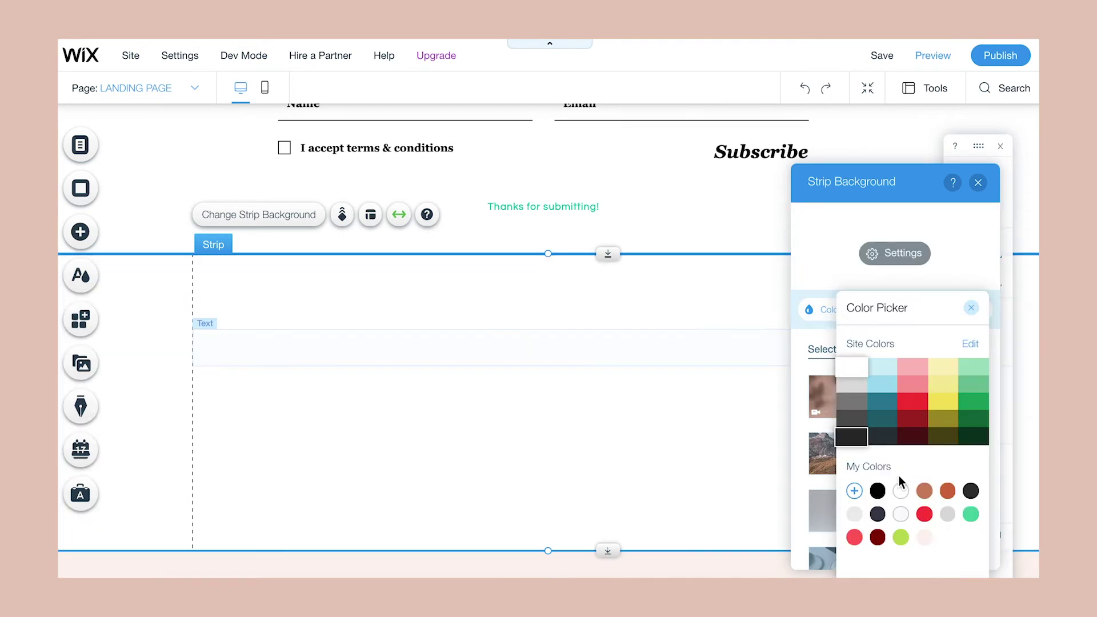
pyautogui.click(924, 491)
pyautogui.click(588, 421)
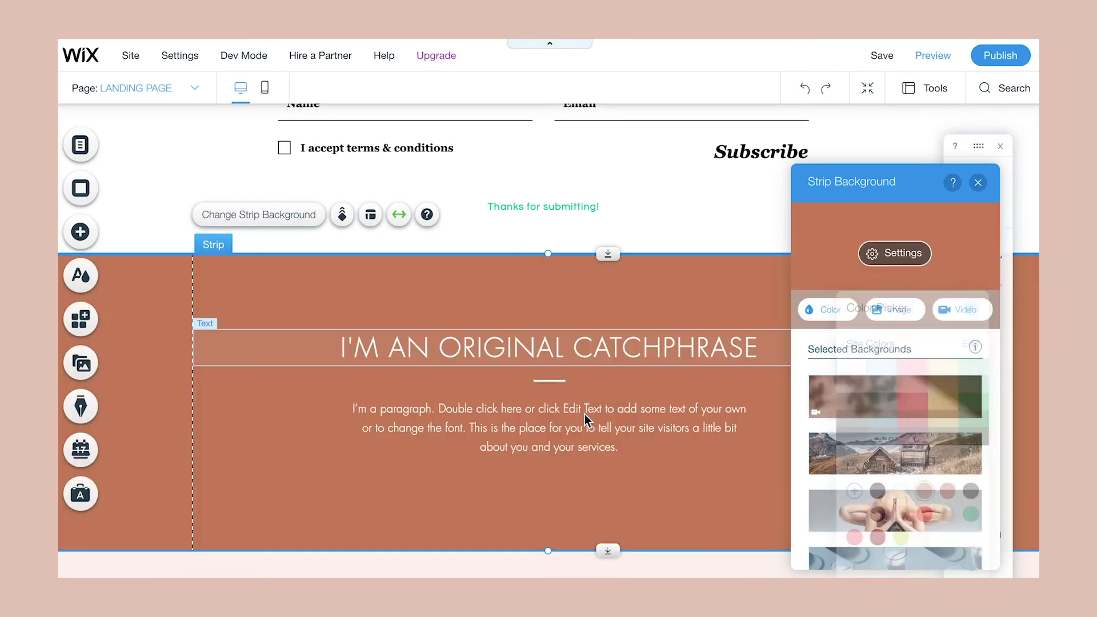
pyautogui.click(586, 415)
pyautogui.click(546, 366)
pyautogui.click(563, 297)
pyautogui.scroll(1, 574, 225)
# Step: Move the subscribe form into the terracotta strip and line it up under the catchphrase heading
pyautogui.moveTo(626, 179); pyautogui.dragTo(644, 396)
pyautogui.moveTo(657, 349); pyautogui.dragTo(669, 324)
pyautogui.click(662, 463)
pyautogui.moveTo(663, 463); pyautogui.dragTo(663, 455)
# Step: Retype the heading as 'Sign Up for 20% off!' and move the terracotta strip up the page
pyautogui.doubleClick(640, 326)
pyautogui.write('Sign Up for 20% off!')
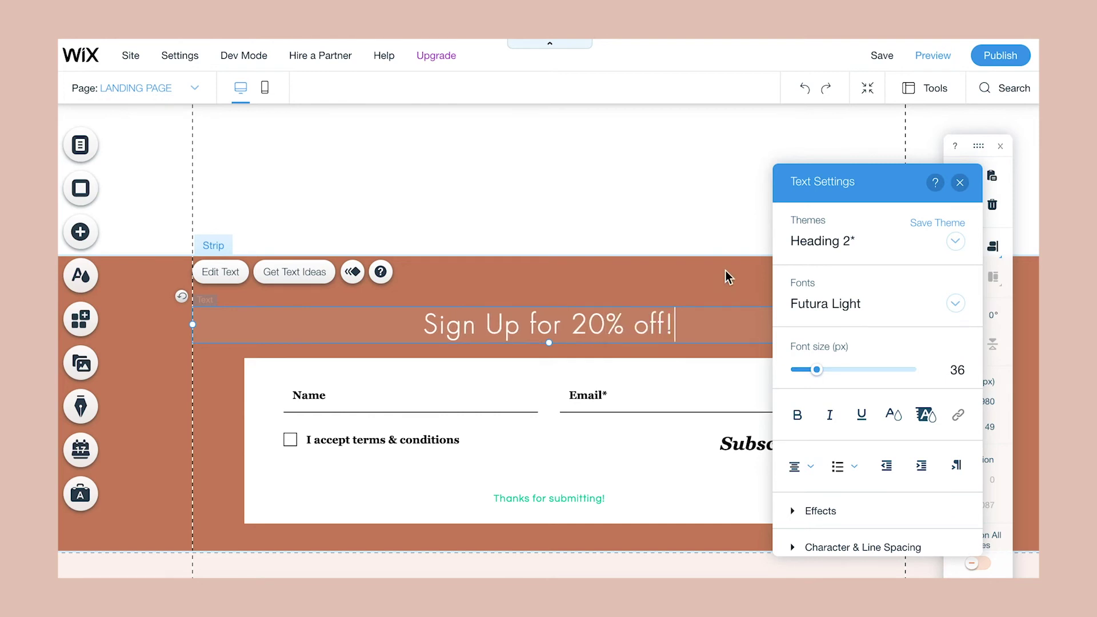
pyautogui.click(699, 277)
pyautogui.moveTo(604, 184); pyautogui.dragTo(630, 494)
# Step: Recolour the form's 'Thanks for submitting!' success message from green to terracotta
pyautogui.click(565, 398)
pyautogui.click(565, 398)
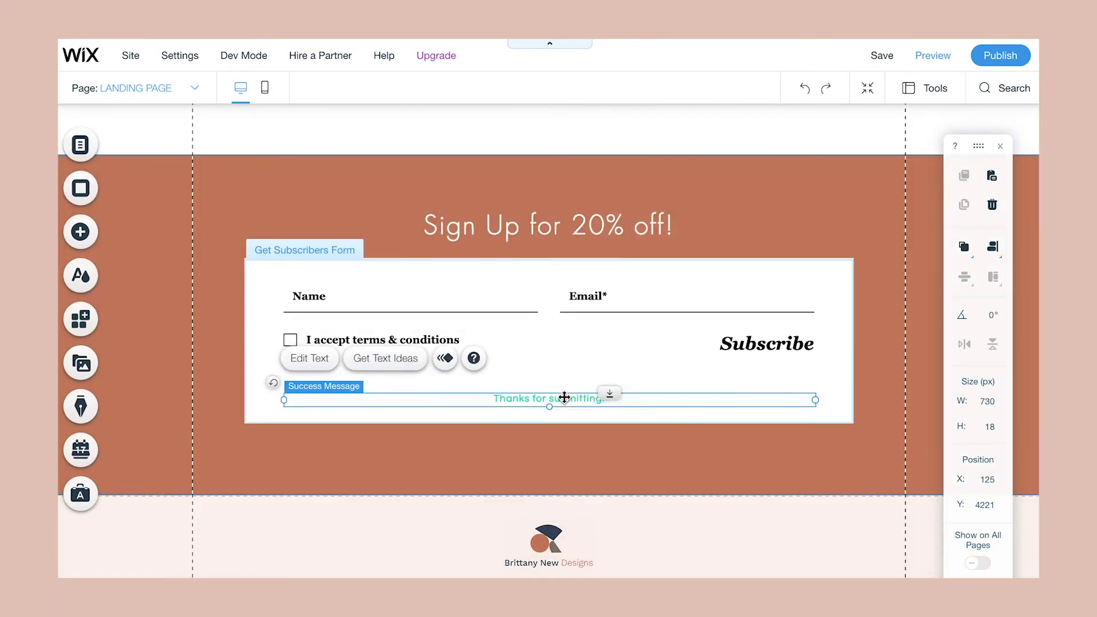
pyautogui.click(318, 362)
pyautogui.click(894, 416)
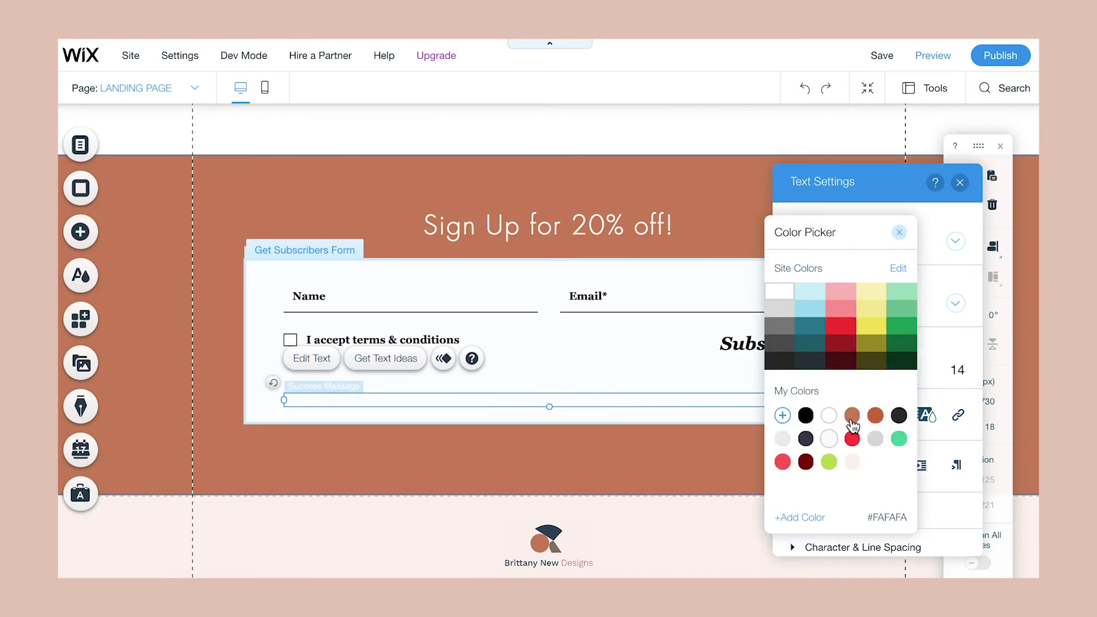
pyautogui.click(672, 466)
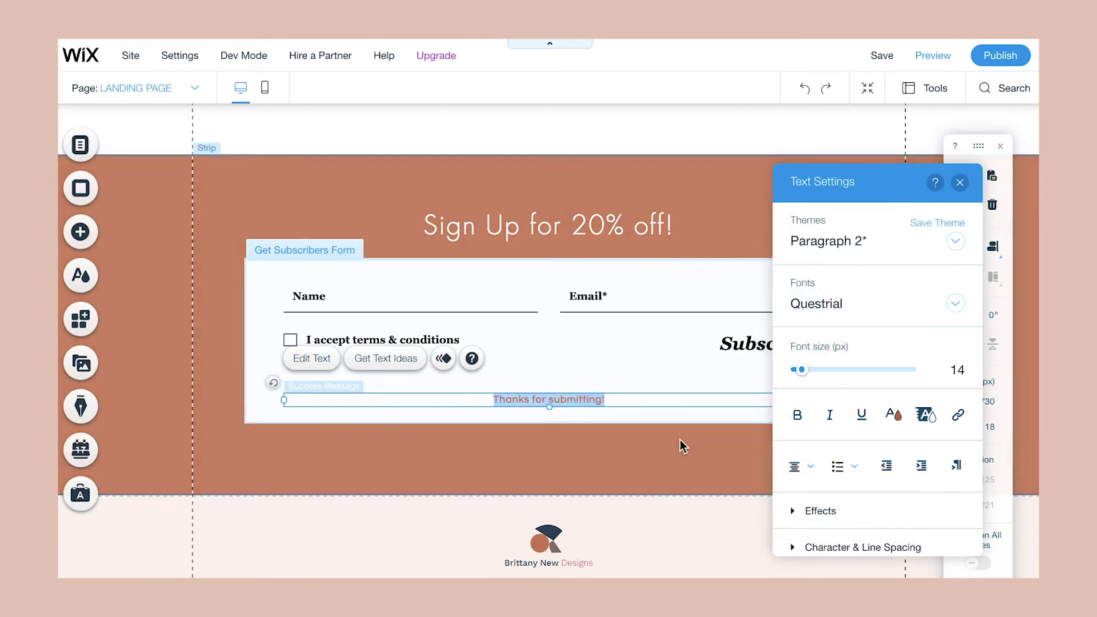
pyautogui.click(683, 445)
pyautogui.click(763, 347)
pyautogui.click(850, 229)
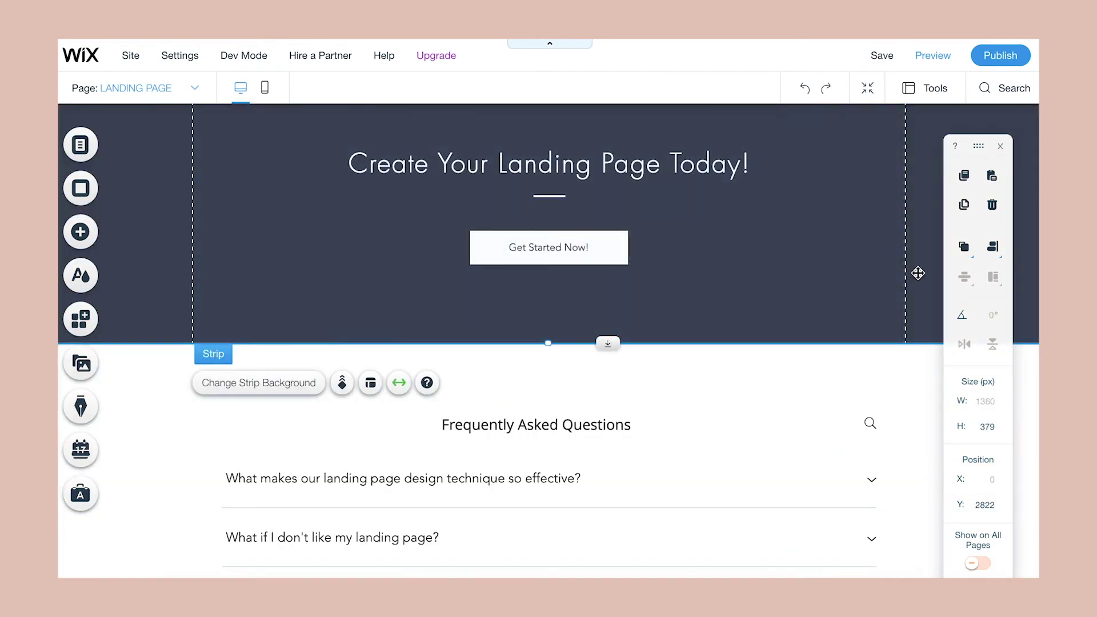
# Step: Duplicate the 'Create Your Landing Page Today!' strip and place the copy directly above the footer
pyautogui.rightClick(918, 273)
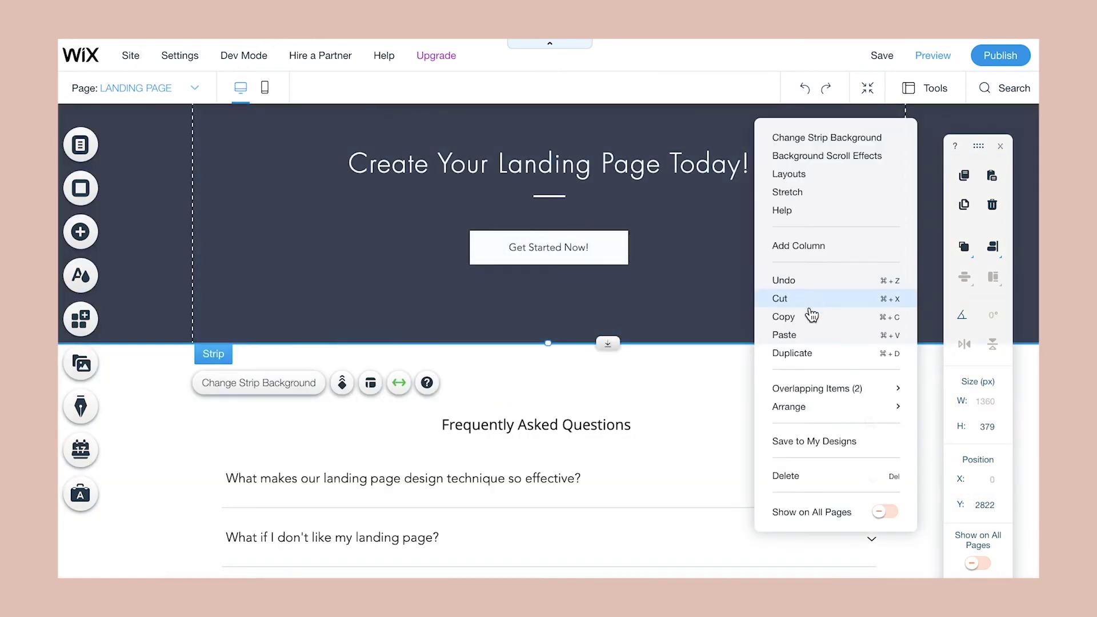
pyautogui.click(794, 354)
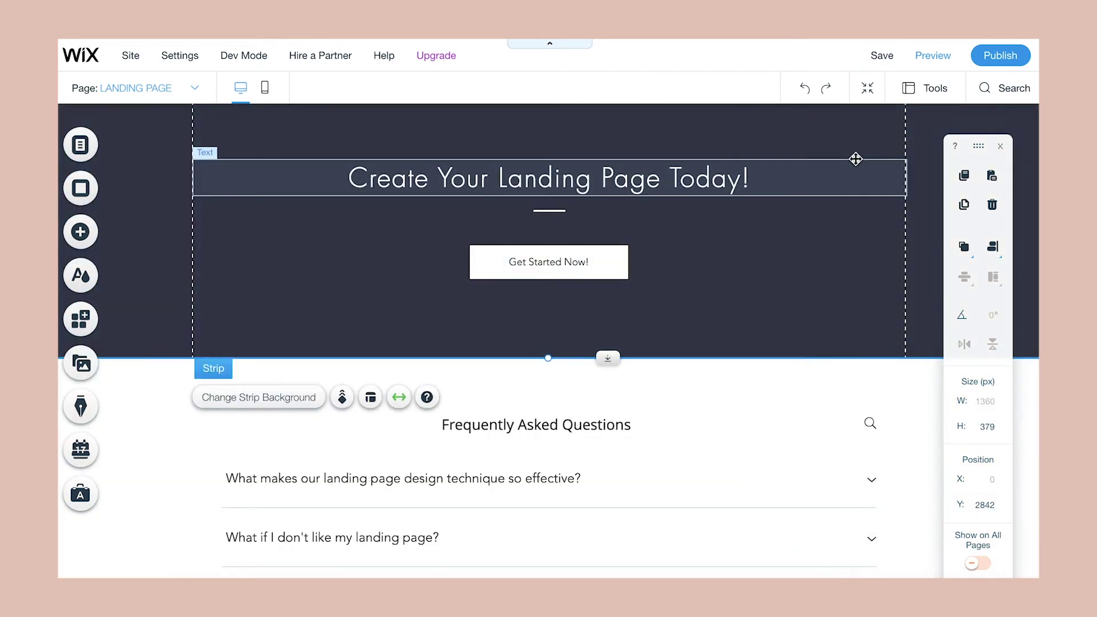
pyautogui.moveTo(916, 133); pyautogui.dragTo(848, 517)
pyautogui.scroll(-5, 920, 421)
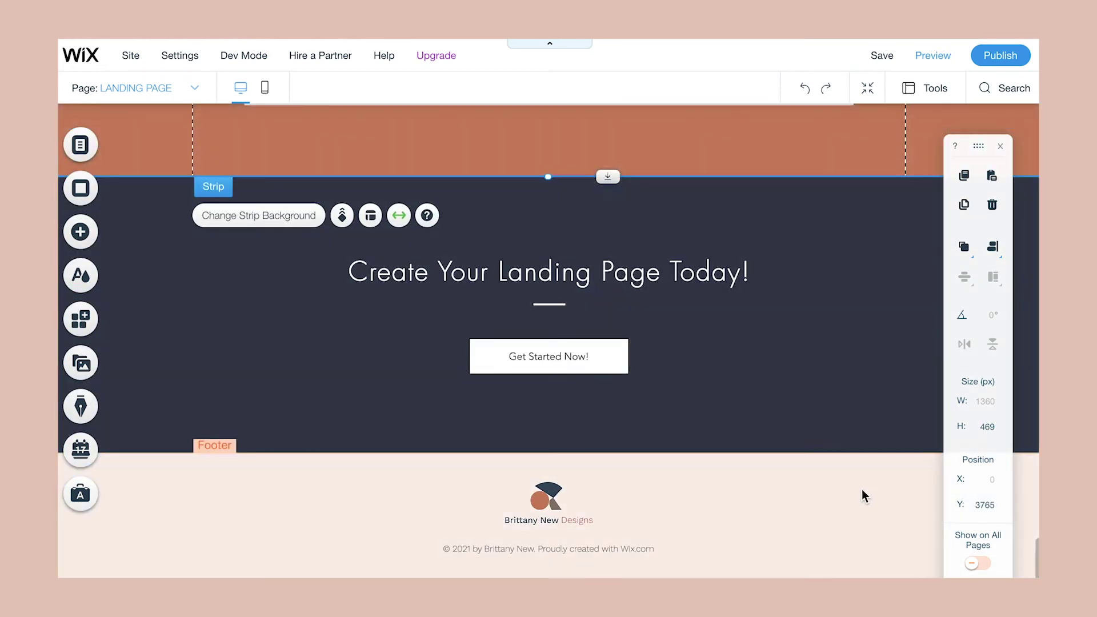
pyautogui.click(854, 493)
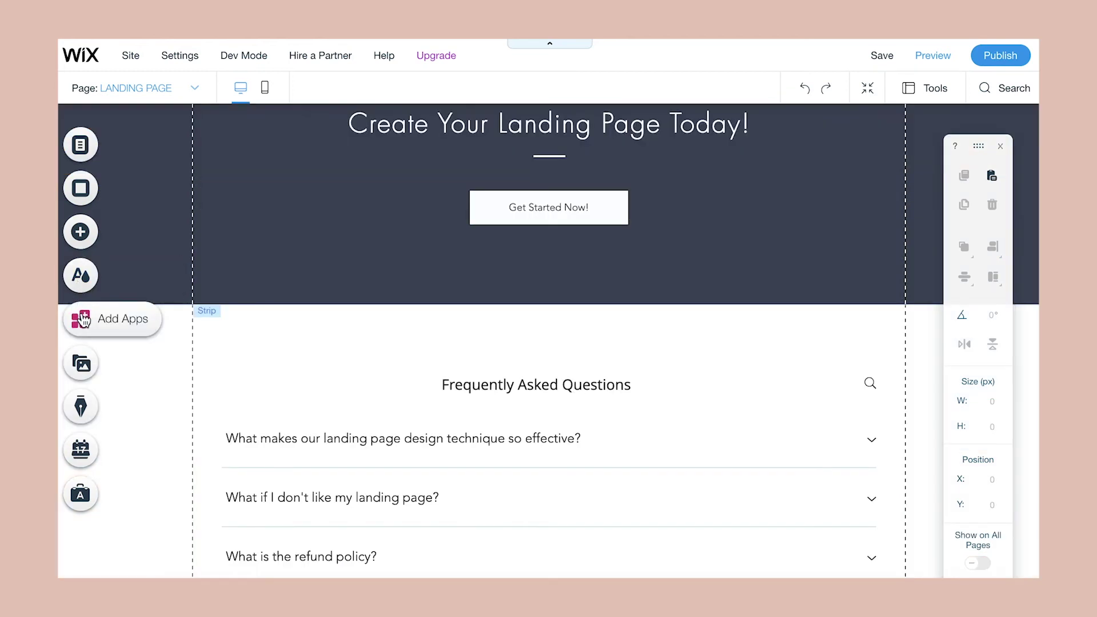
# Step: Add the Holler contact lightbox and retitle it 'Subscribe to our mailing list for 20% off!'
pyautogui.click(83, 320)
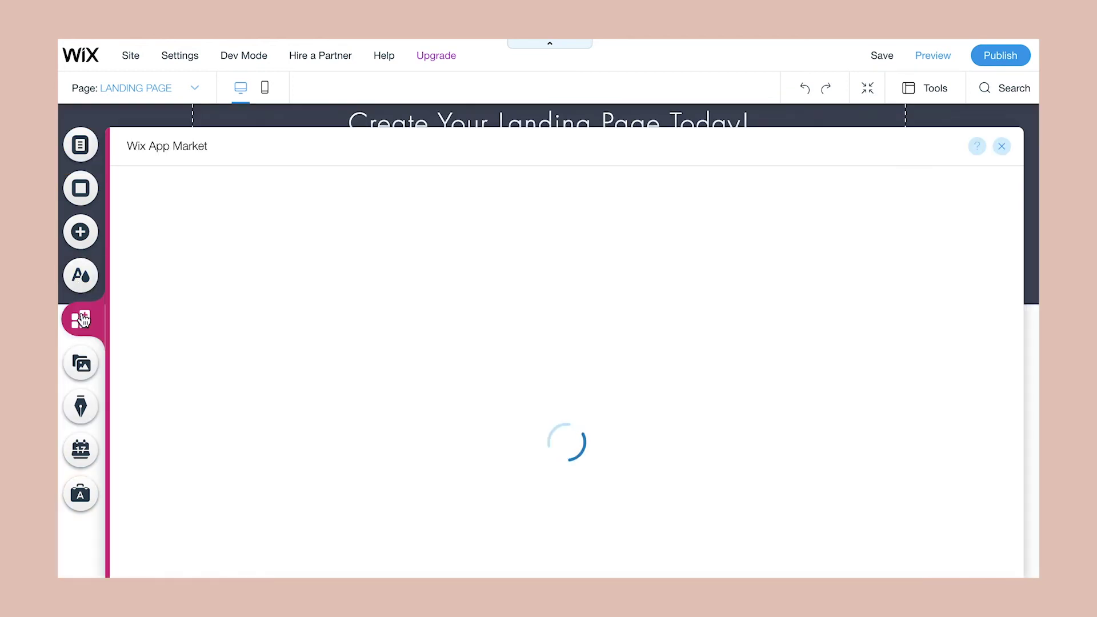
pyautogui.click(1005, 148)
pyautogui.click(77, 232)
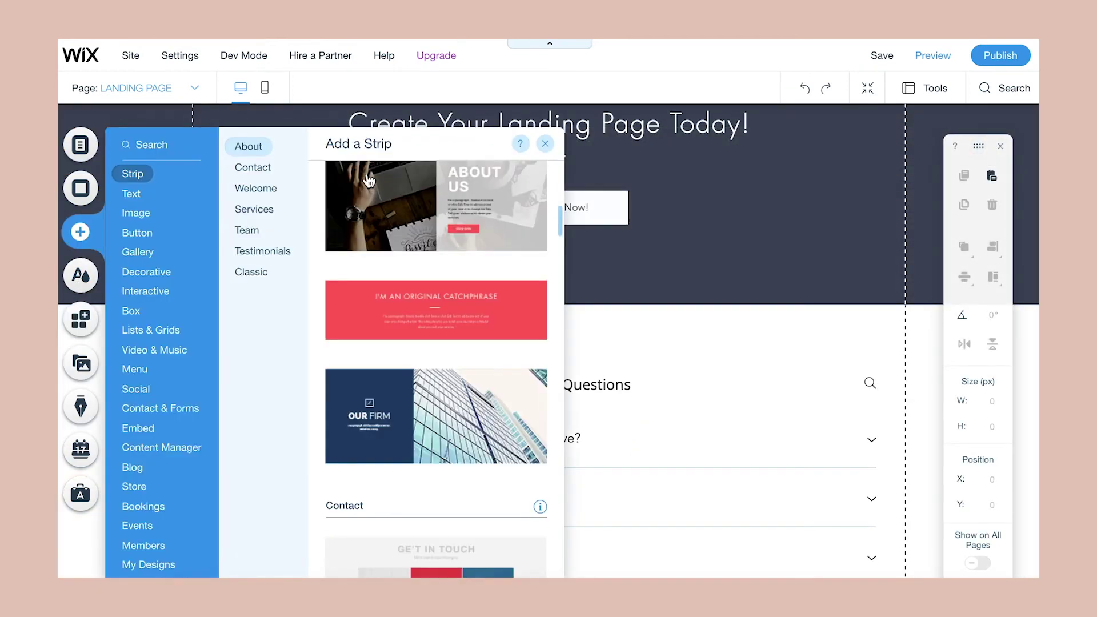
pyautogui.hotkey('ctrl', 'shift', 'f')
pyautogui.write('light')
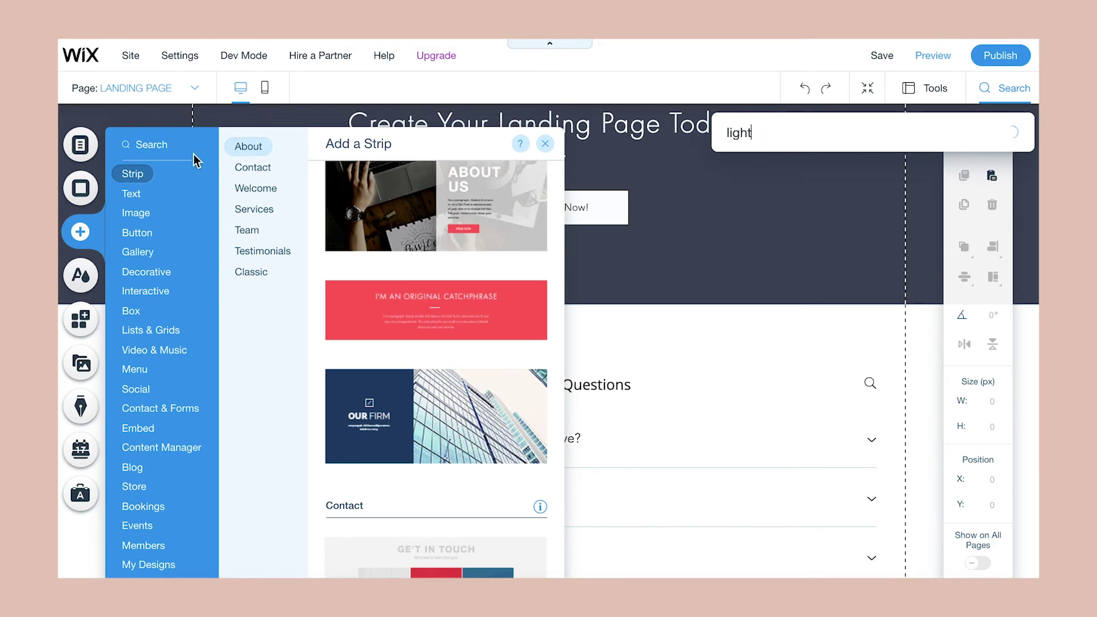
pyautogui.write('box')
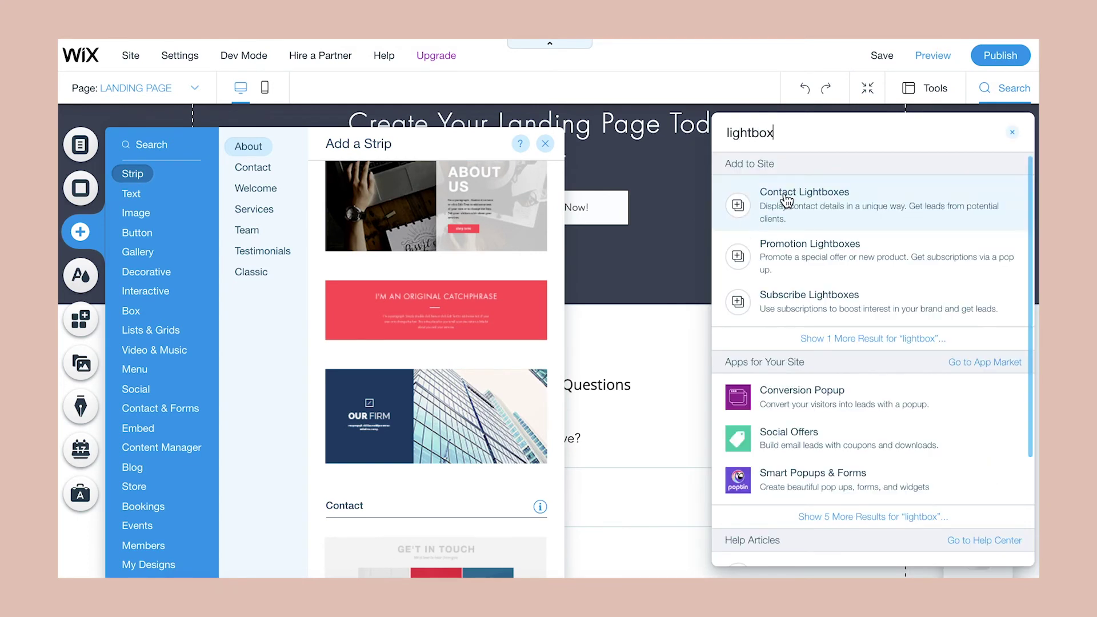
pyautogui.click(787, 200)
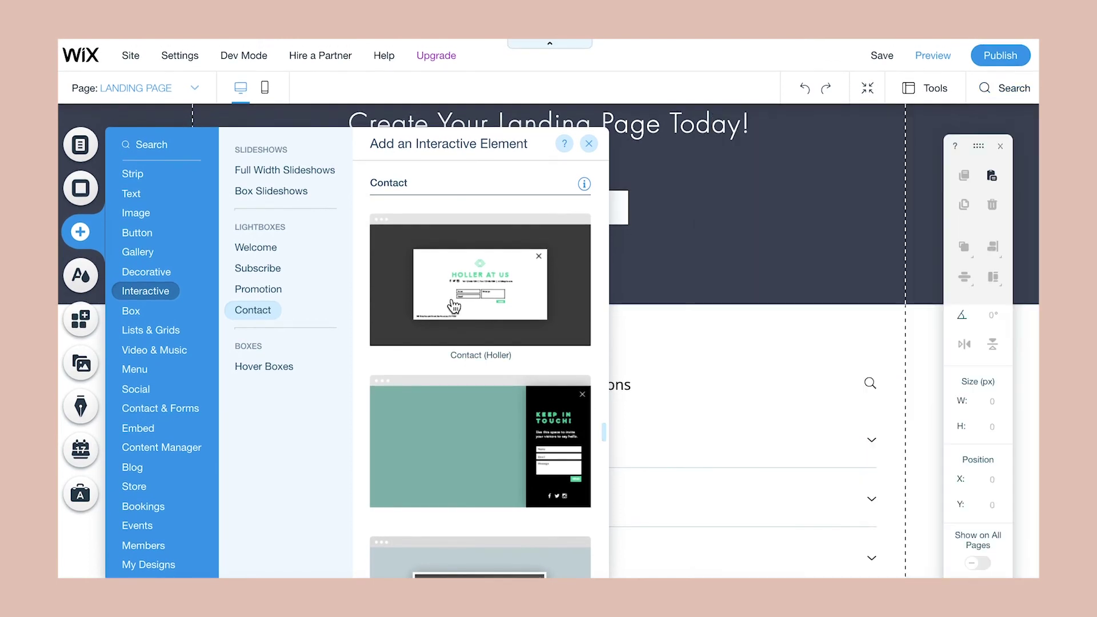
pyautogui.click(502, 298)
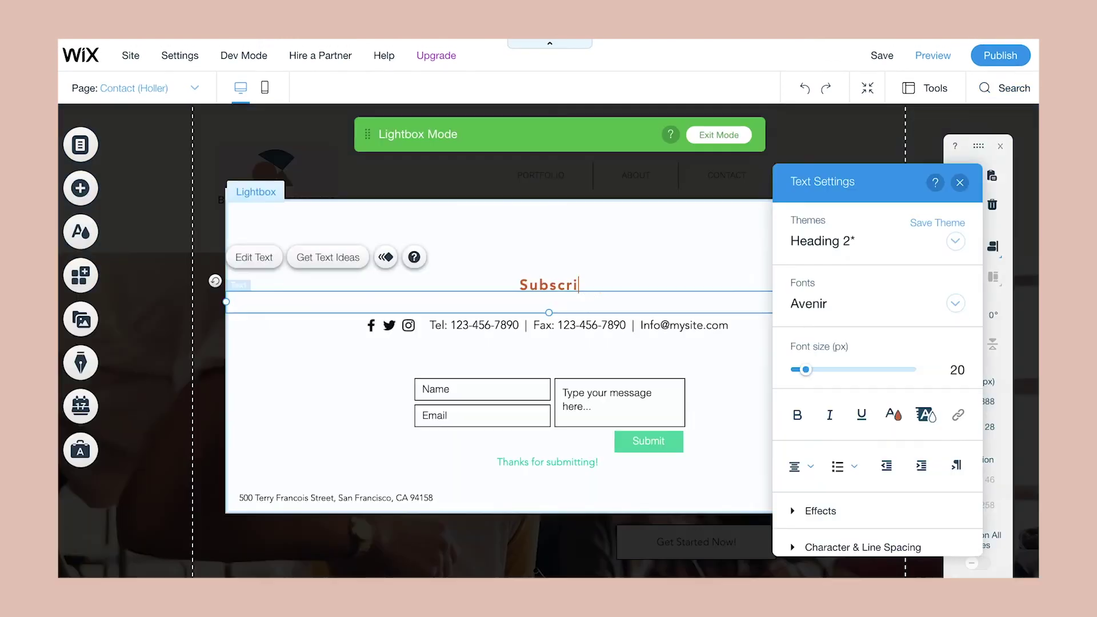
pyautogui.write('be to our mailing list for 20% off!')
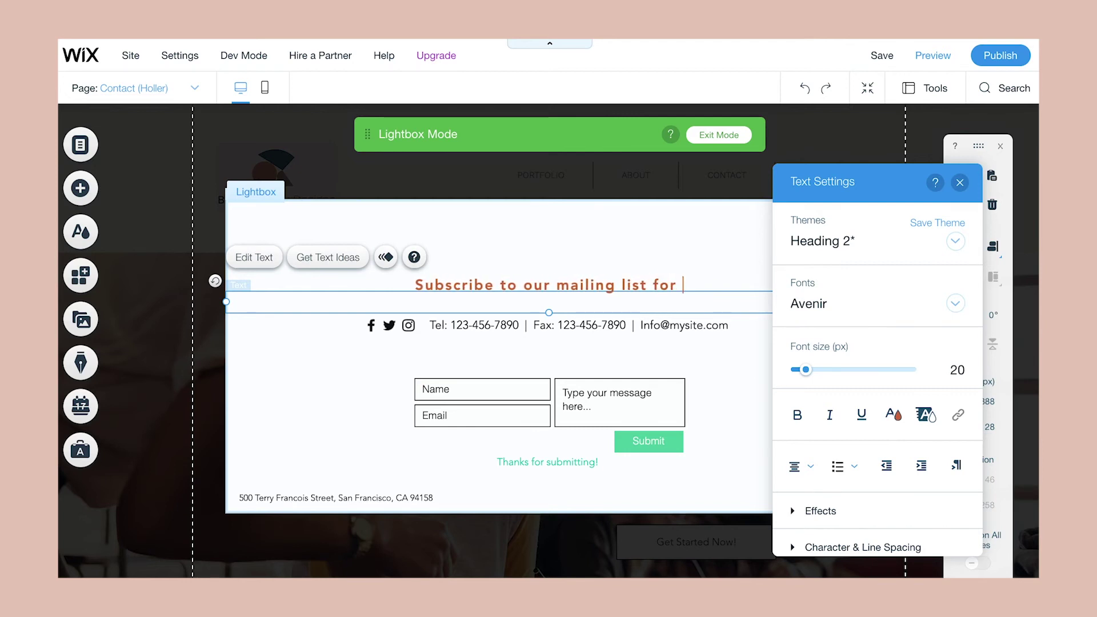
# Step: Set the Holler lightbox to open automatically on the landing page after 7 seconds instead of 2
pyautogui.click(640, 359)
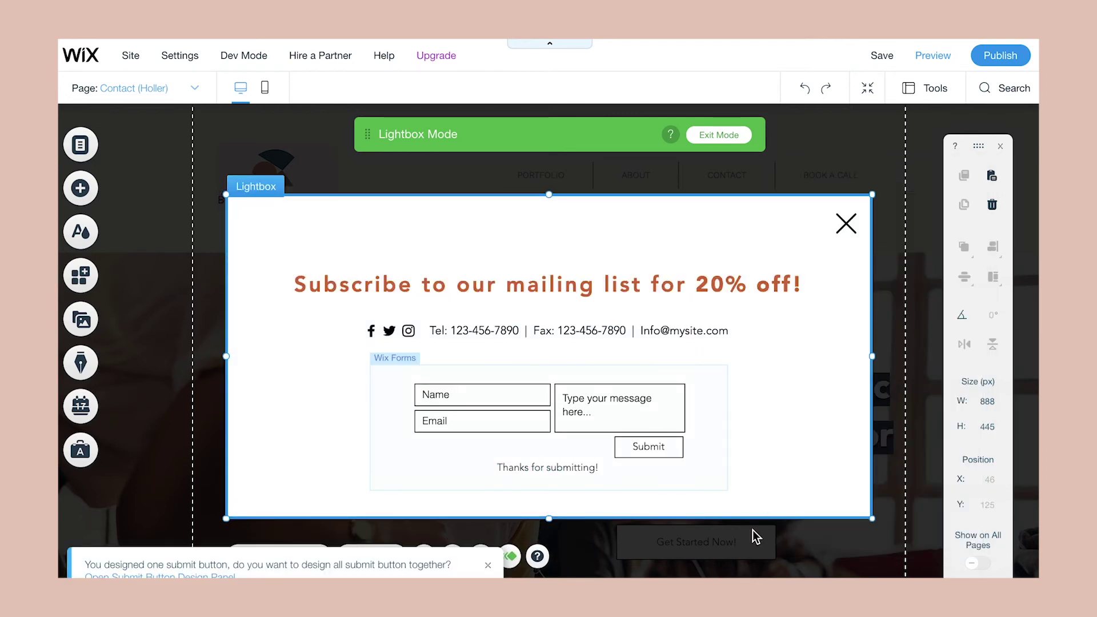
pyautogui.click(720, 561)
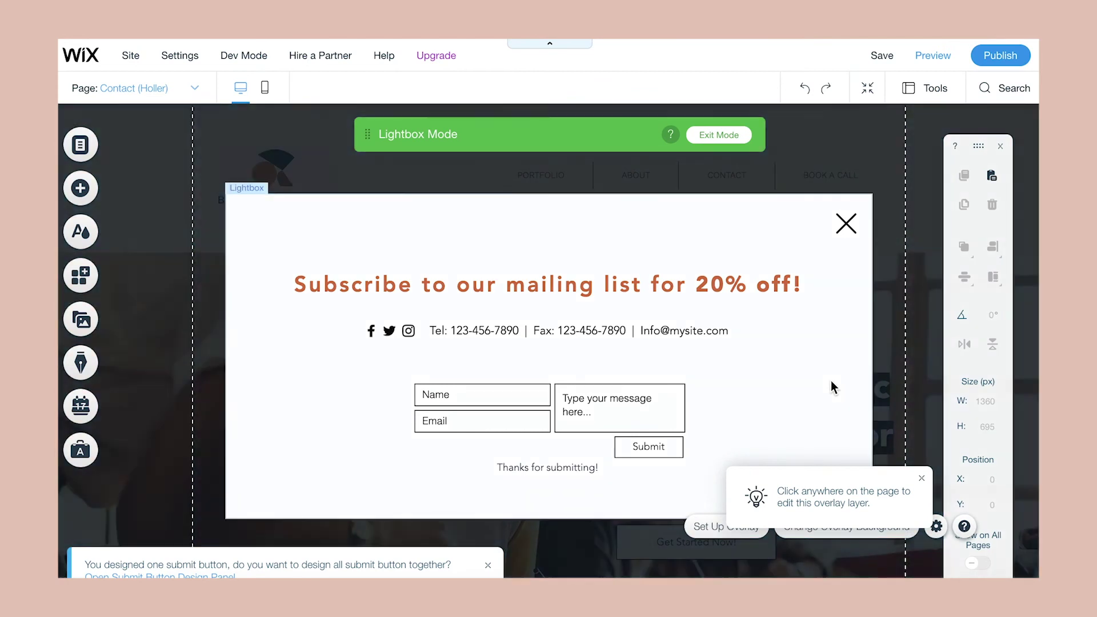
pyautogui.click(831, 381)
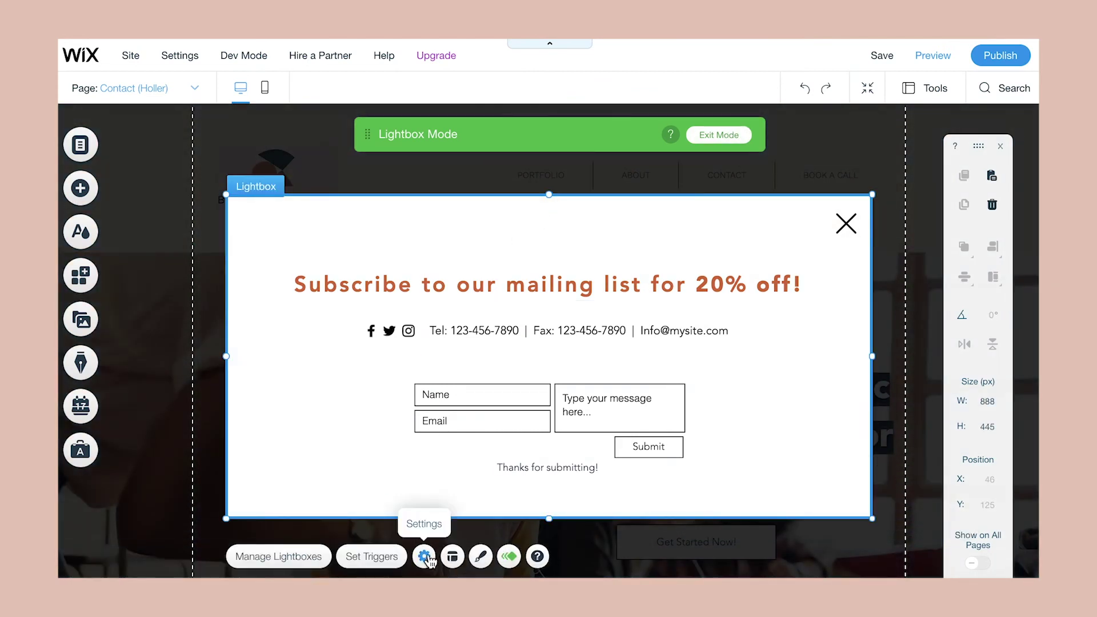
pyautogui.click(392, 565)
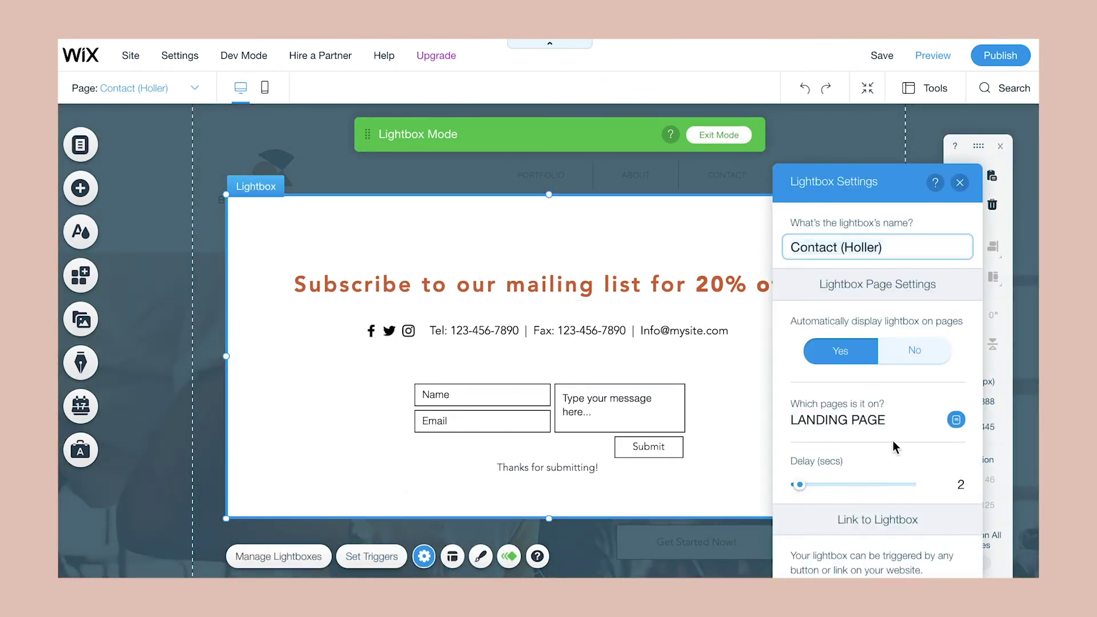
pyautogui.scroll(-1, 877, 441)
pyautogui.moveTo(800, 457); pyautogui.dragTo(808, 459)
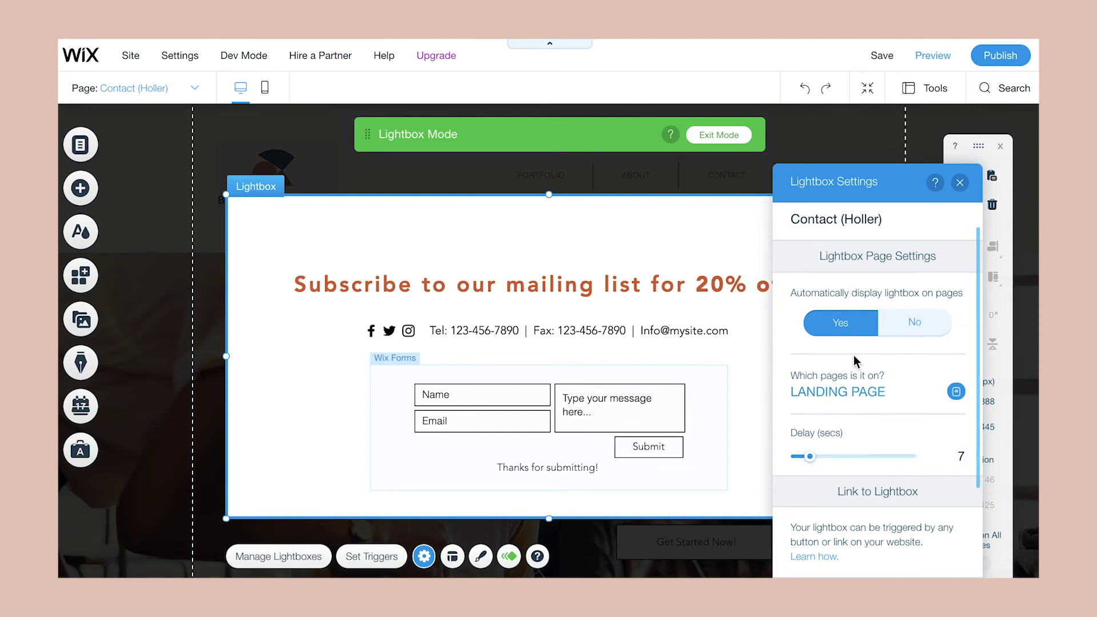
pyautogui.scroll(-4, 854, 360)
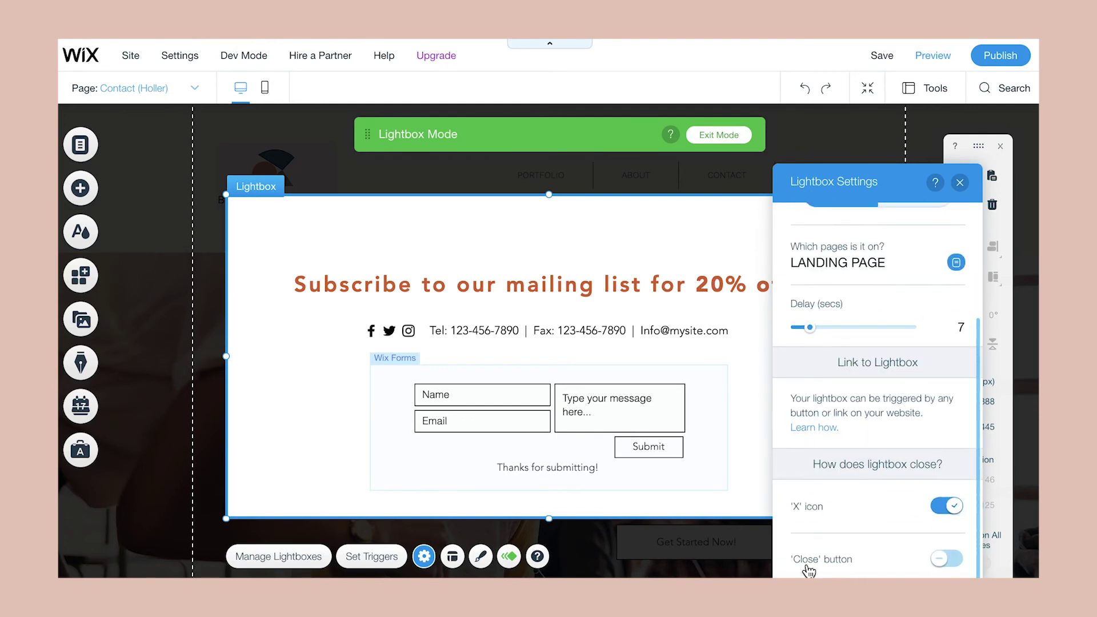
pyautogui.click(658, 564)
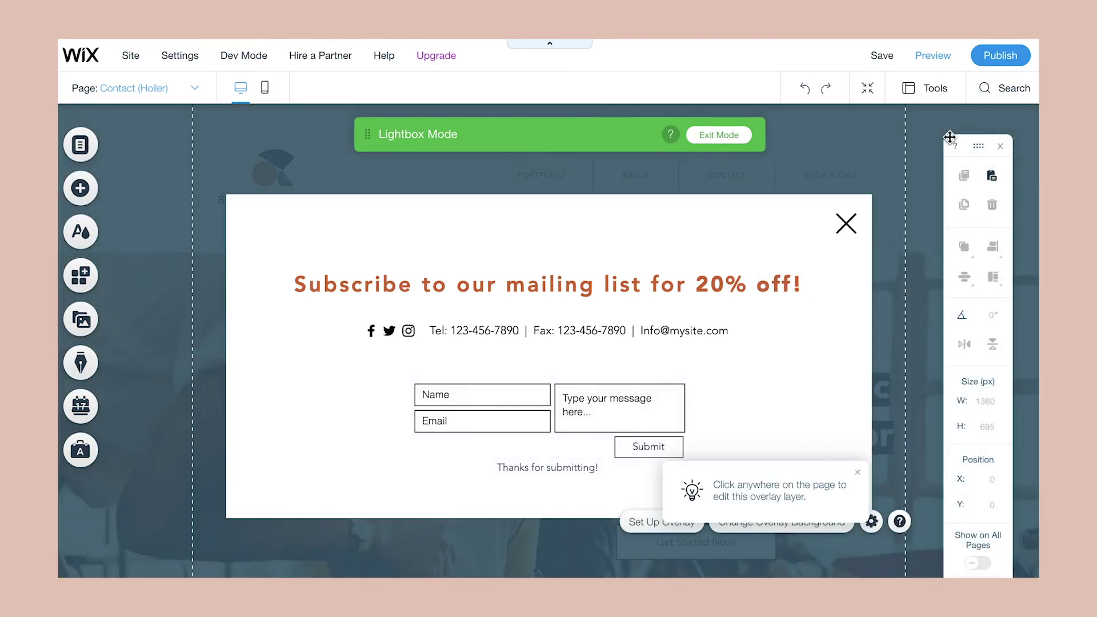
# Step: Preview the site, close the subscribe lightbox when it pops up, and return to editing
pyautogui.click(933, 56)
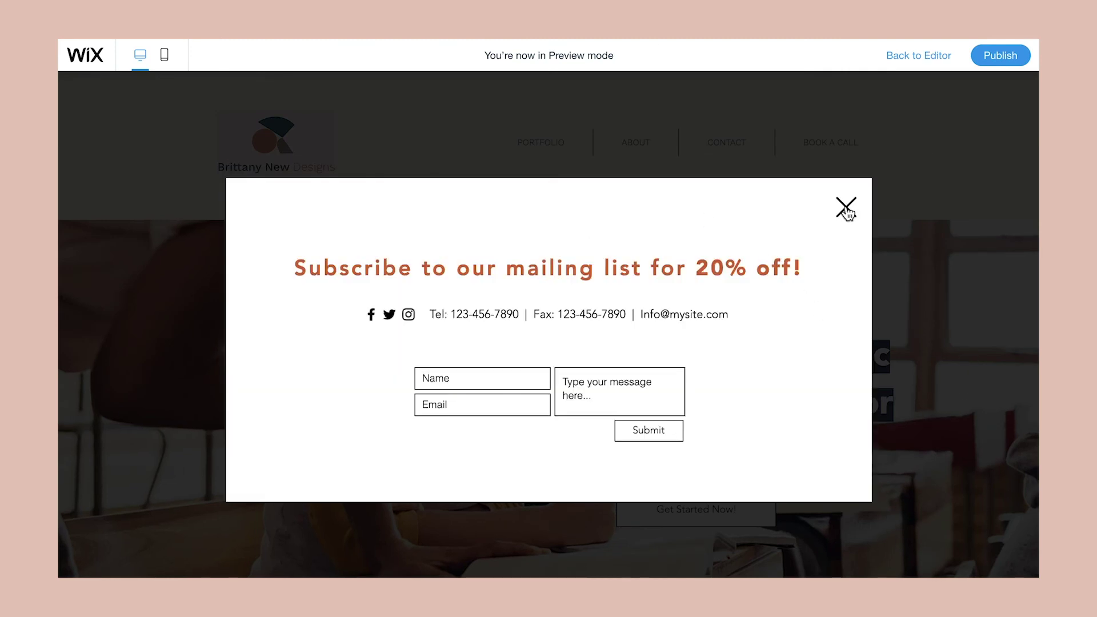
pyautogui.click(846, 208)
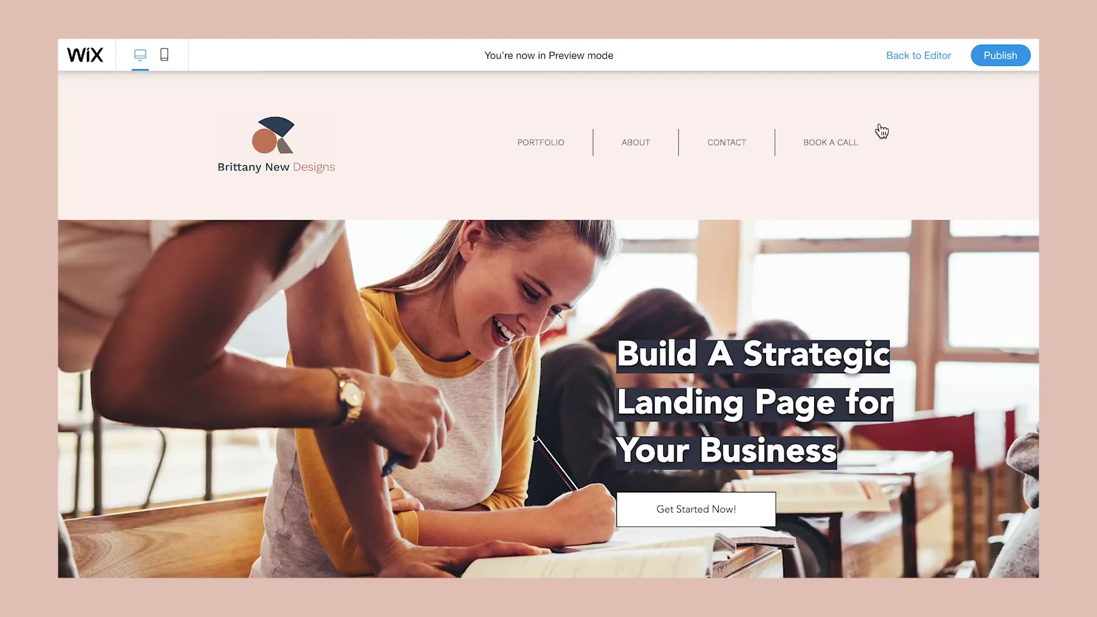
pyautogui.click(939, 59)
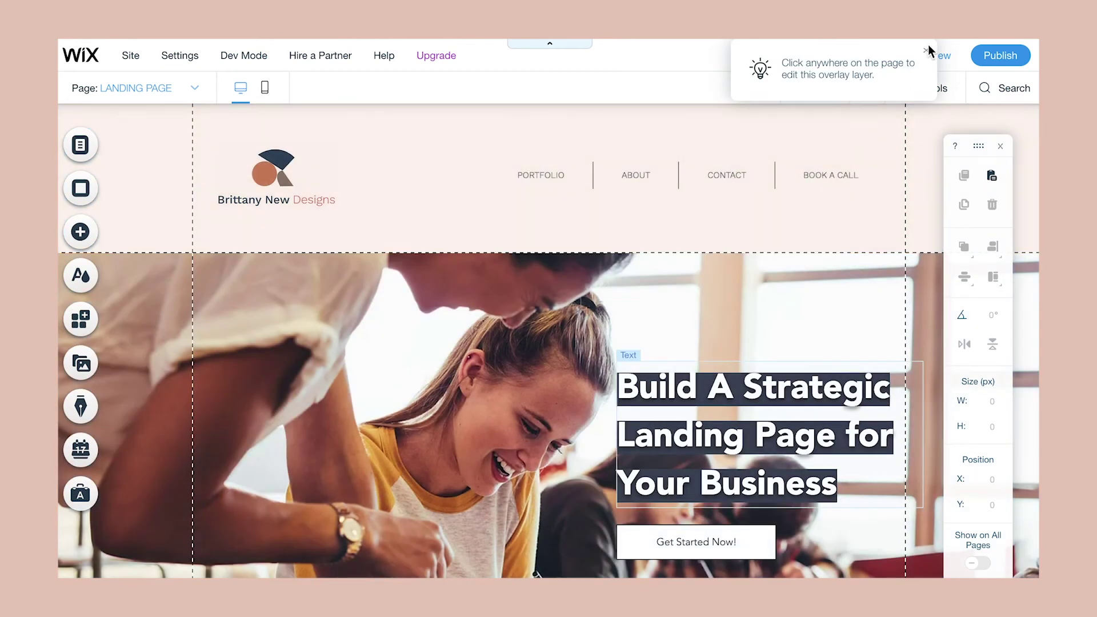
# Step: Preview the full landing page, scrolling from the hero down to the footer
pyautogui.click(926, 50)
pyautogui.click(933, 57)
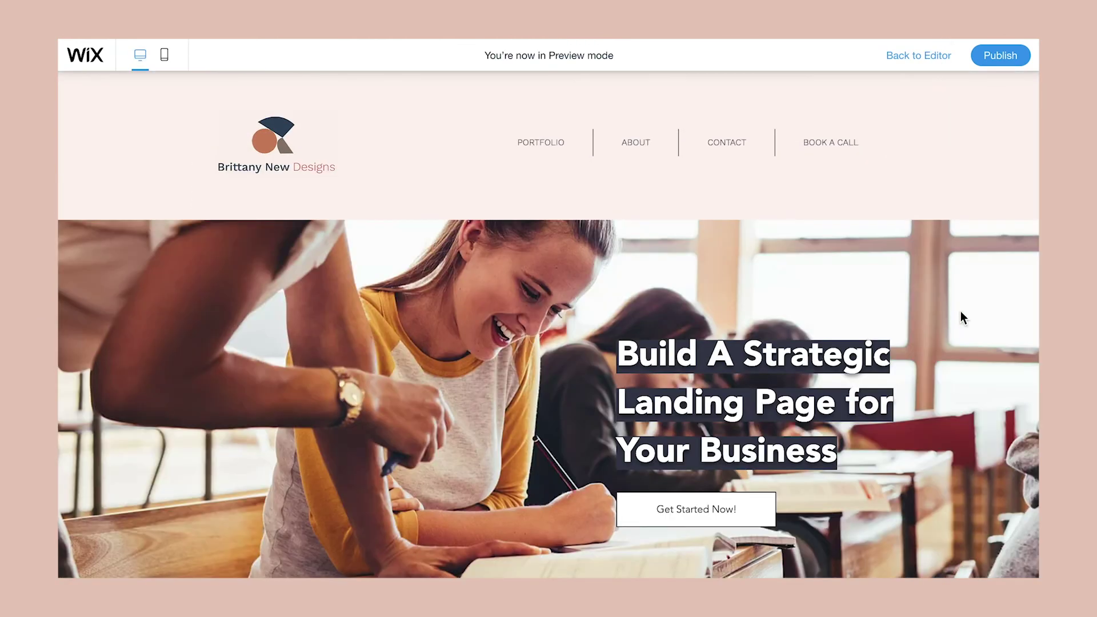
pyautogui.scroll(-8, 961, 312)
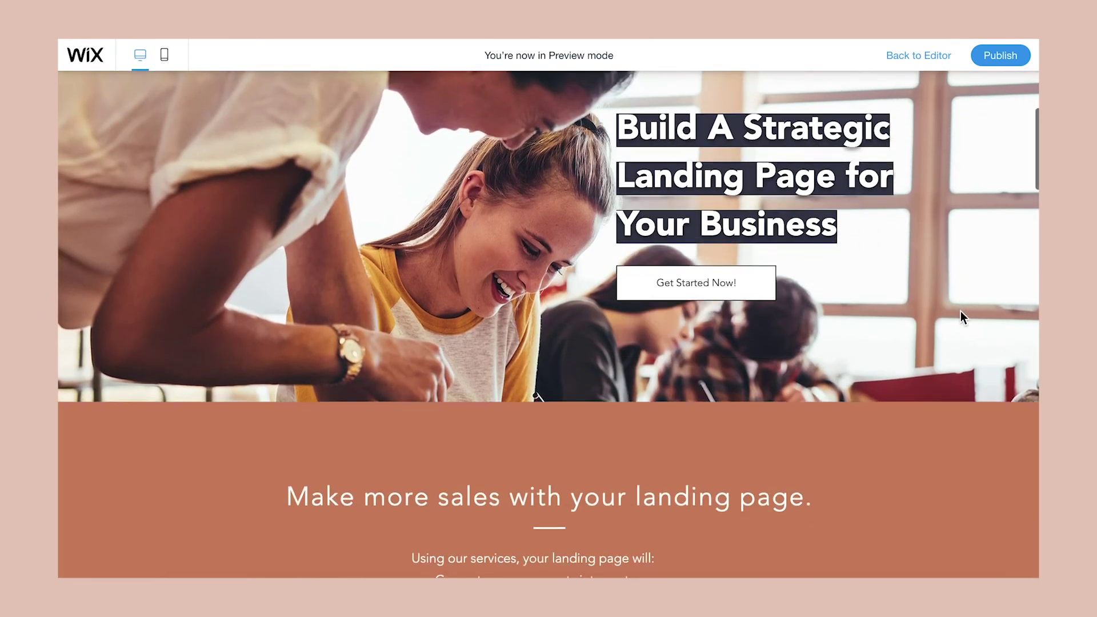
pyautogui.scroll(-10, 960, 311)
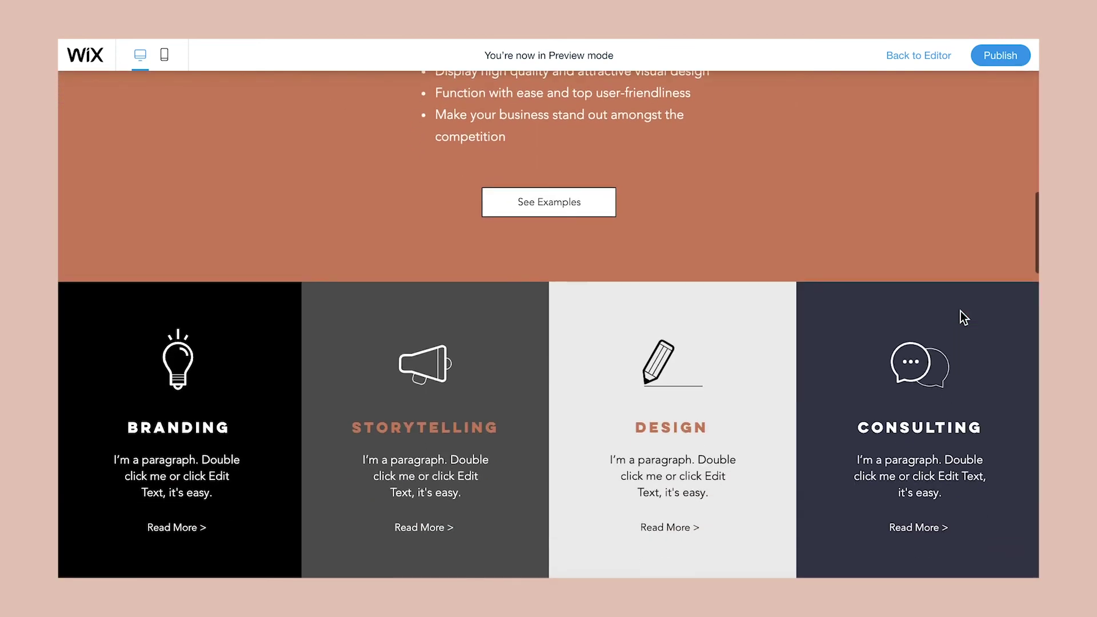
pyautogui.scroll(-10, 961, 311)
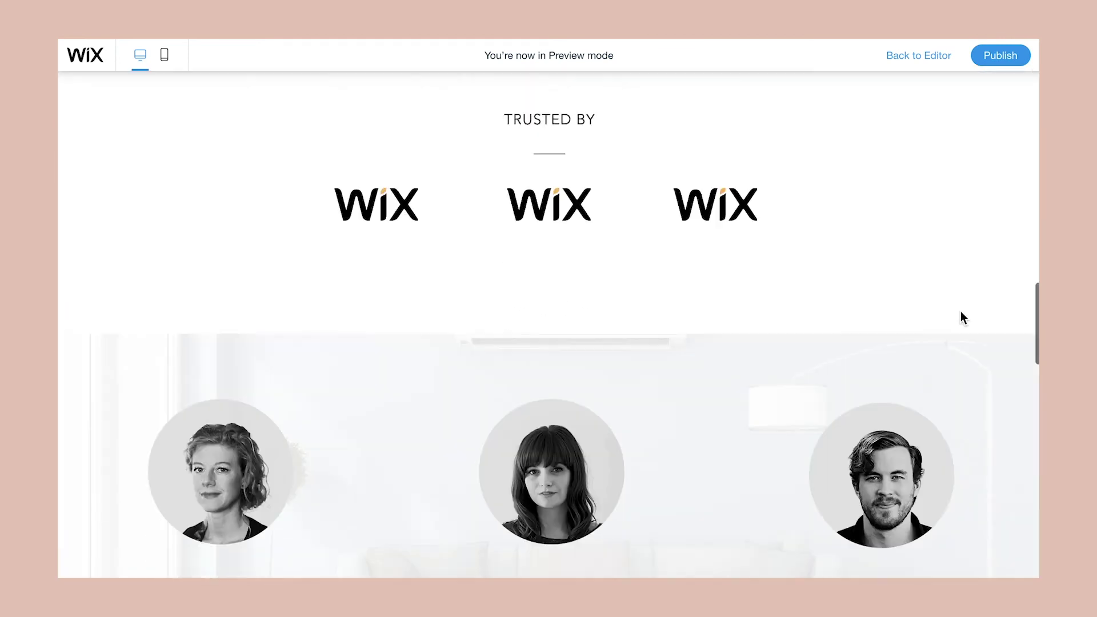
pyautogui.scroll(-9, 962, 318)
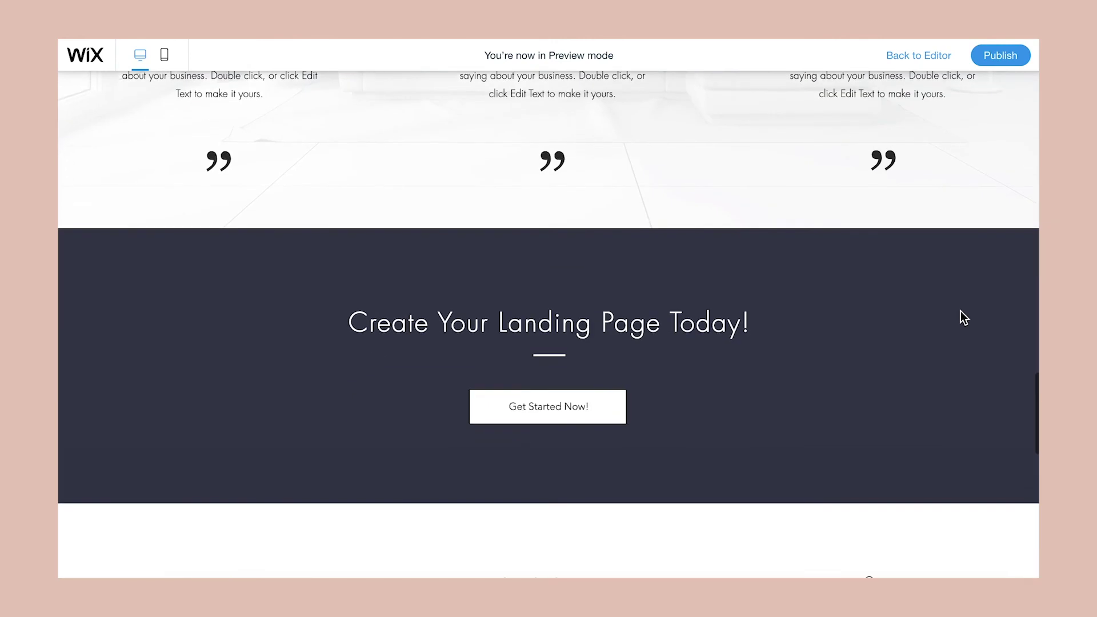
pyautogui.scroll(-10, 962, 318)
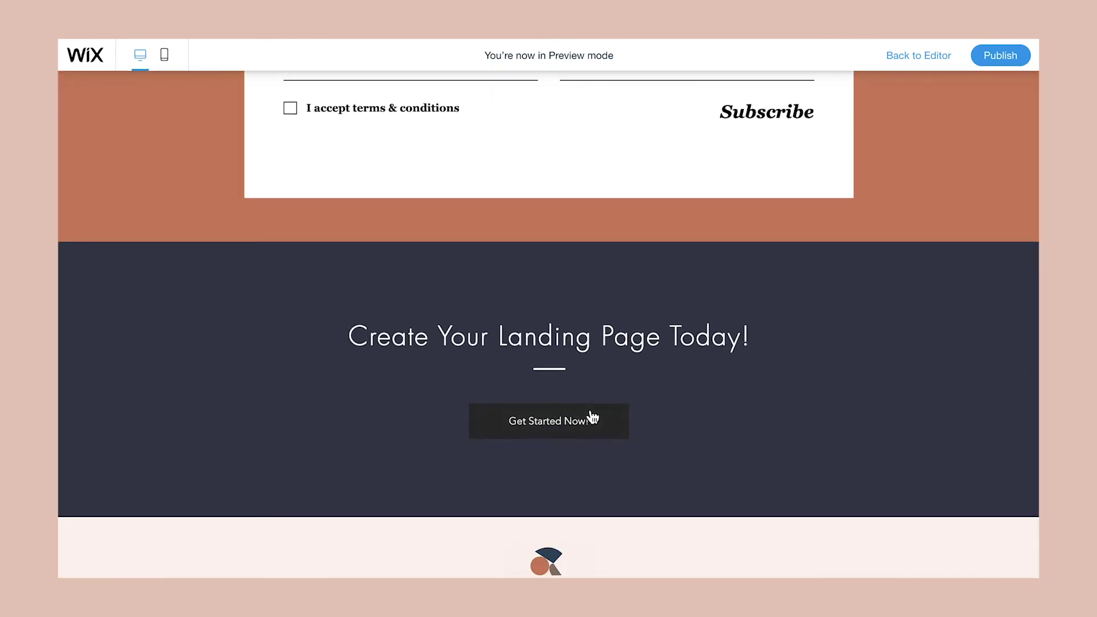
pyautogui.scroll(-2, 594, 416)
pyautogui.scroll(20, 864, 212)
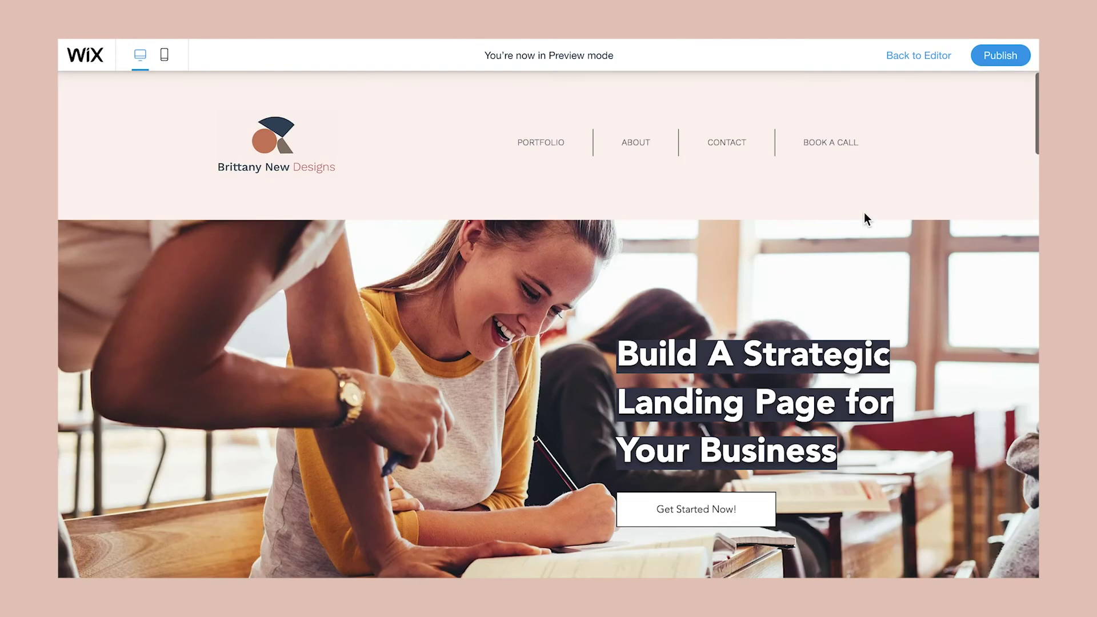
# Step: Apply a Parallax scroll effect to the hero photo strip and scroll through Preview to test it
pyautogui.click(919, 55)
pyautogui.scroll(1, 895, 280)
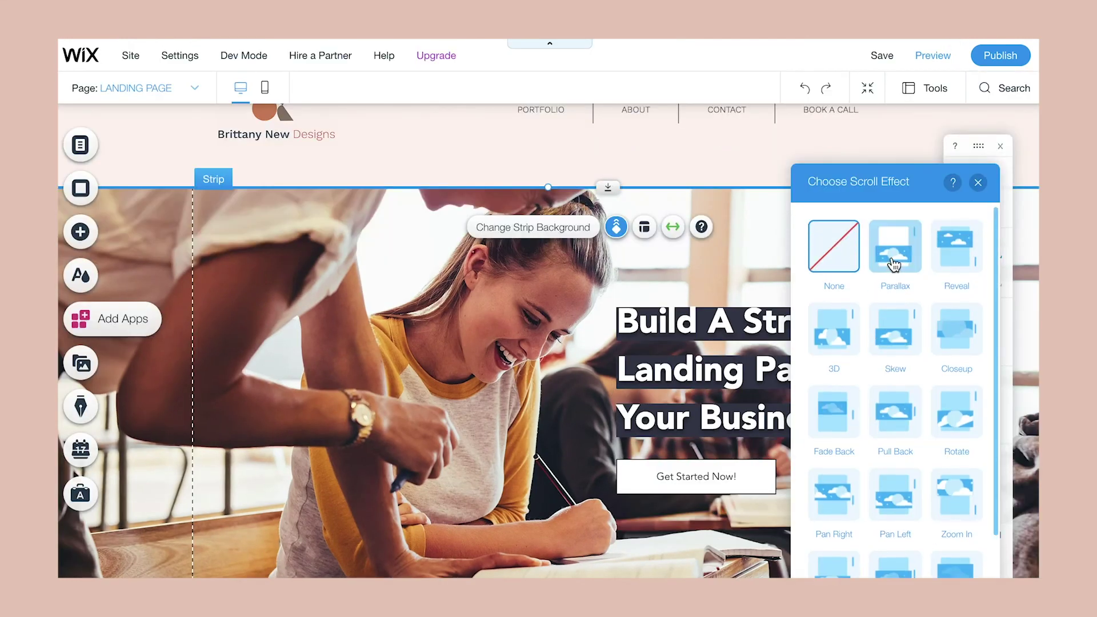
pyautogui.click(895, 264)
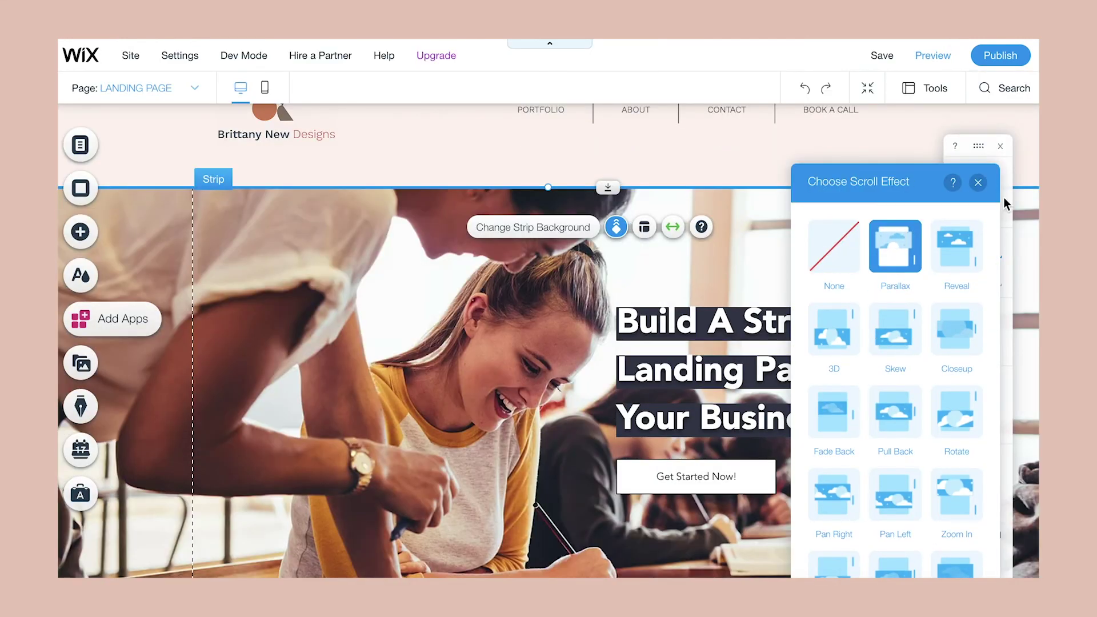
pyautogui.click(979, 183)
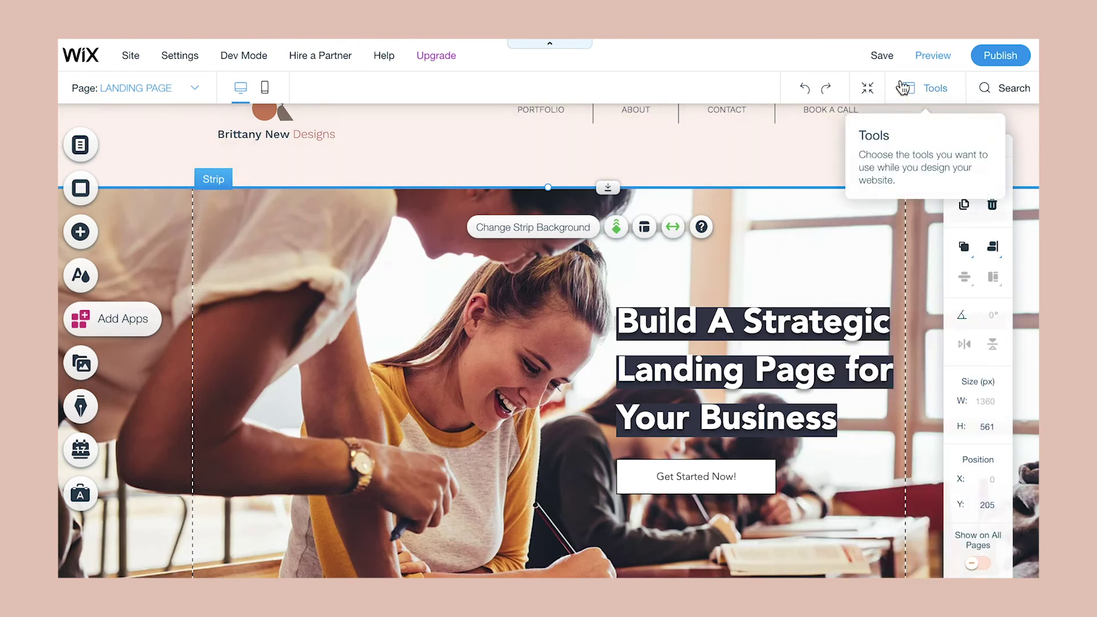
pyautogui.click(936, 57)
pyautogui.scroll(-4, 864, 487)
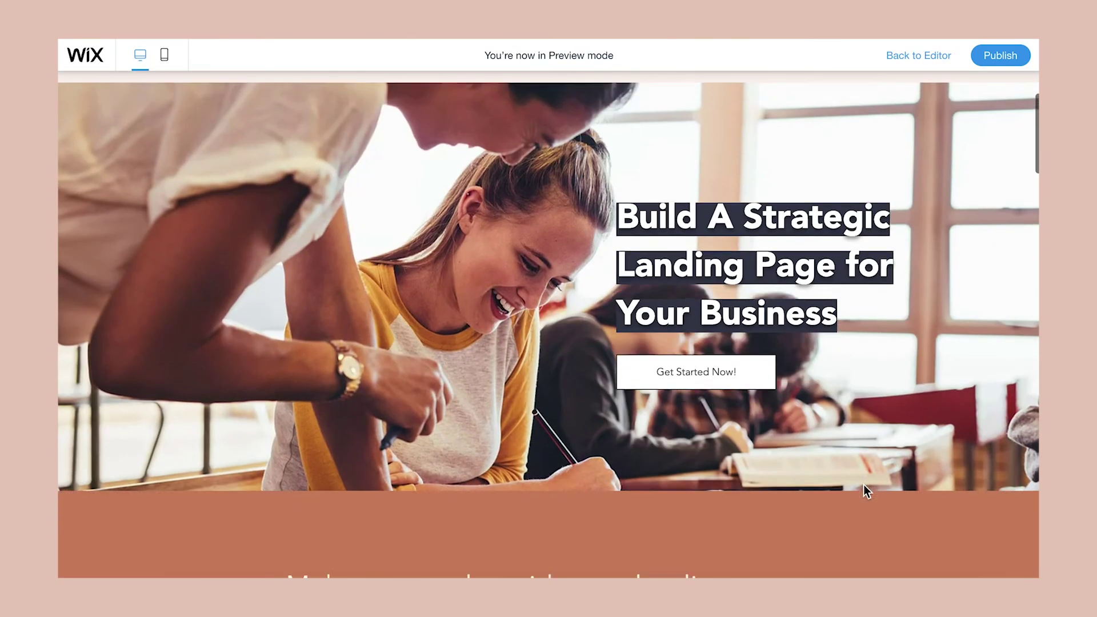
pyautogui.scroll(4, 863, 485)
pyautogui.scroll(-4, 863, 485)
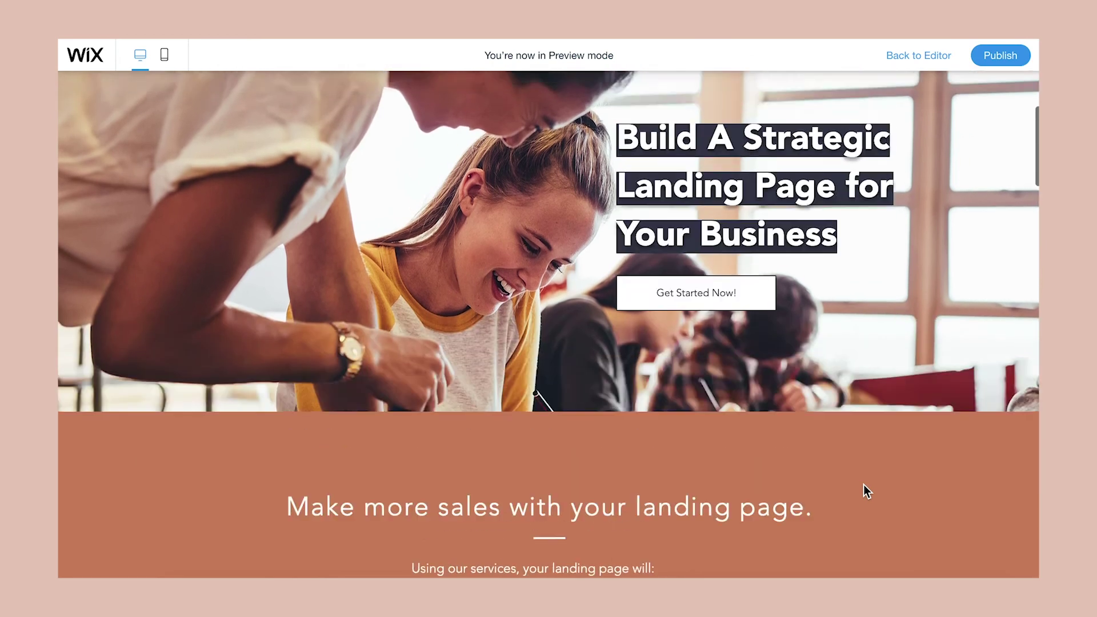
pyautogui.scroll(4, 863, 485)
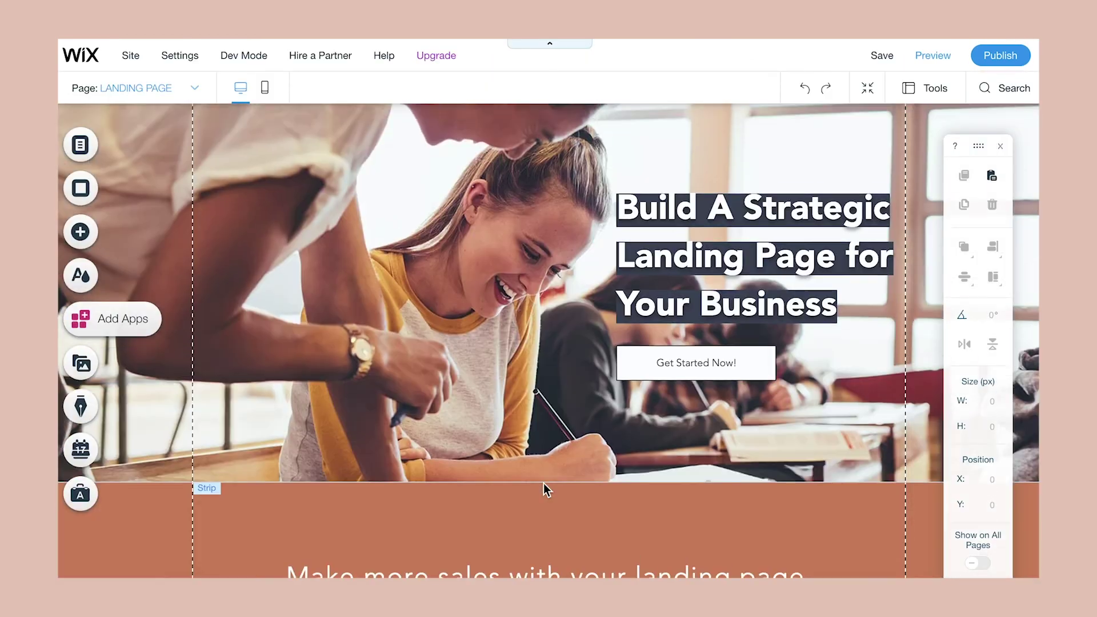
pyautogui.scroll(-5, 543, 483)
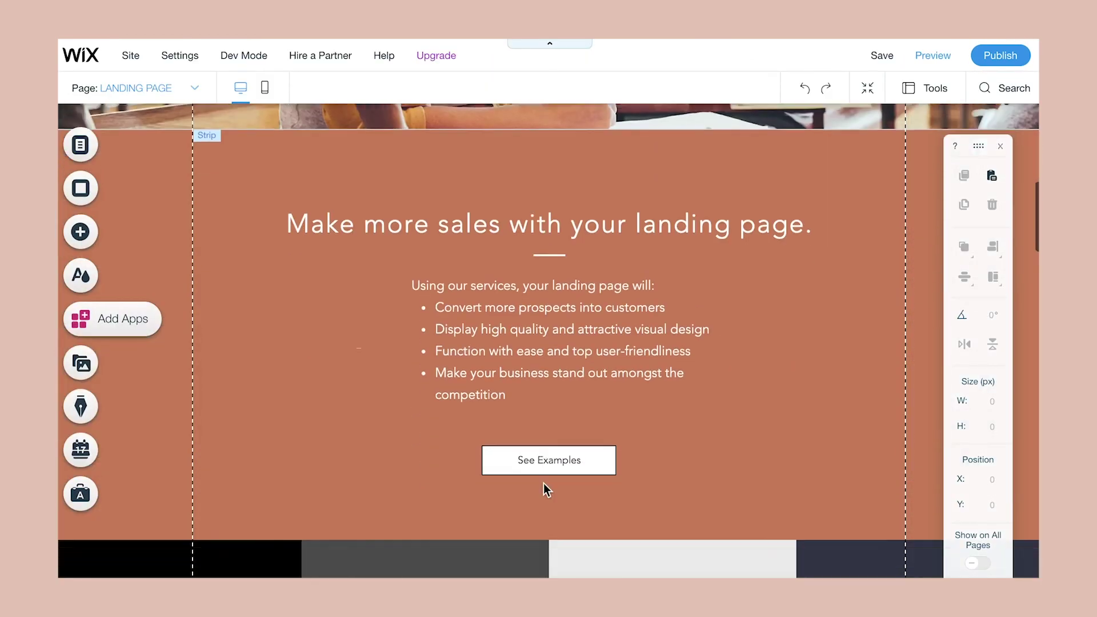
# Step: Give the See Examples button a Float-In entrance animation
pyautogui.click(555, 425)
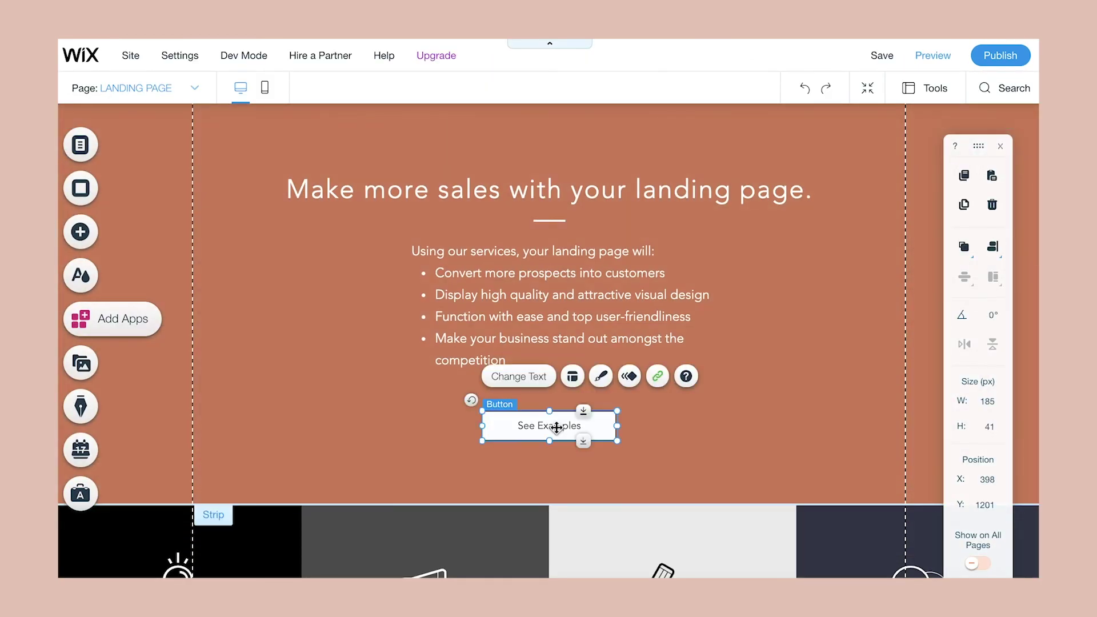
pyautogui.click(628, 378)
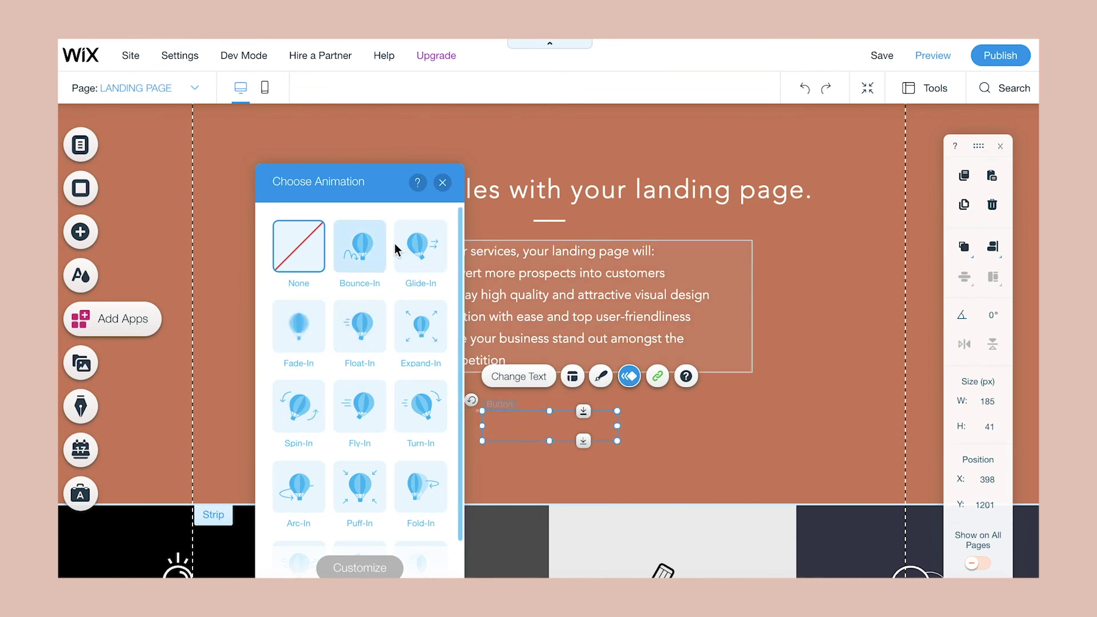
pyautogui.click(365, 323)
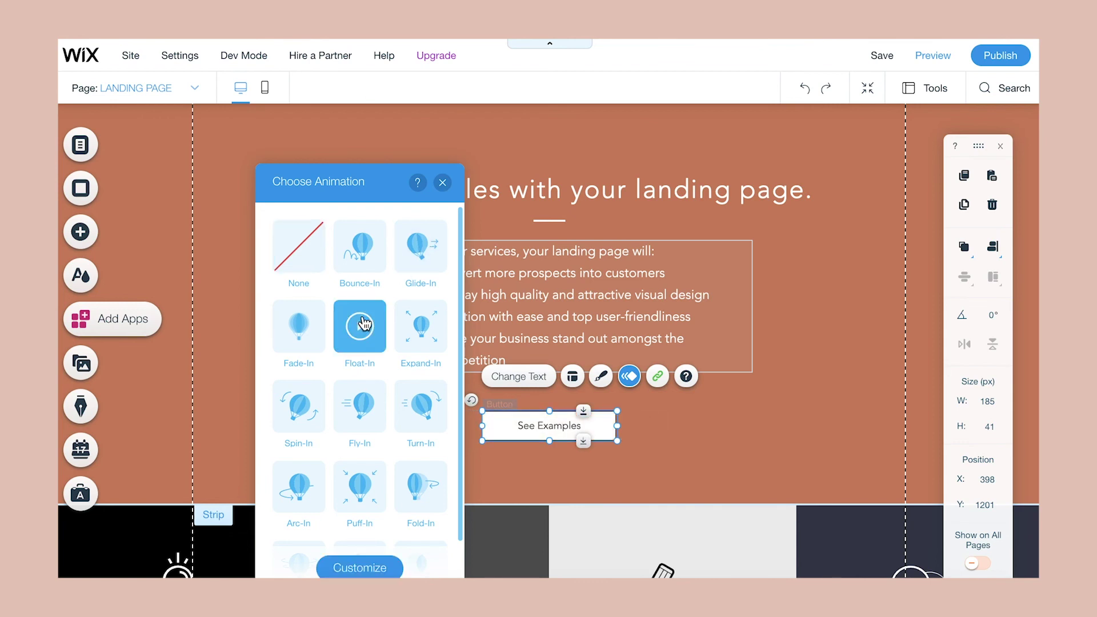
pyautogui.click(683, 477)
# Step: Apply a Fade-In animation to all three Wix logos under Trusted By
pyautogui.scroll(-5, 516, 499)
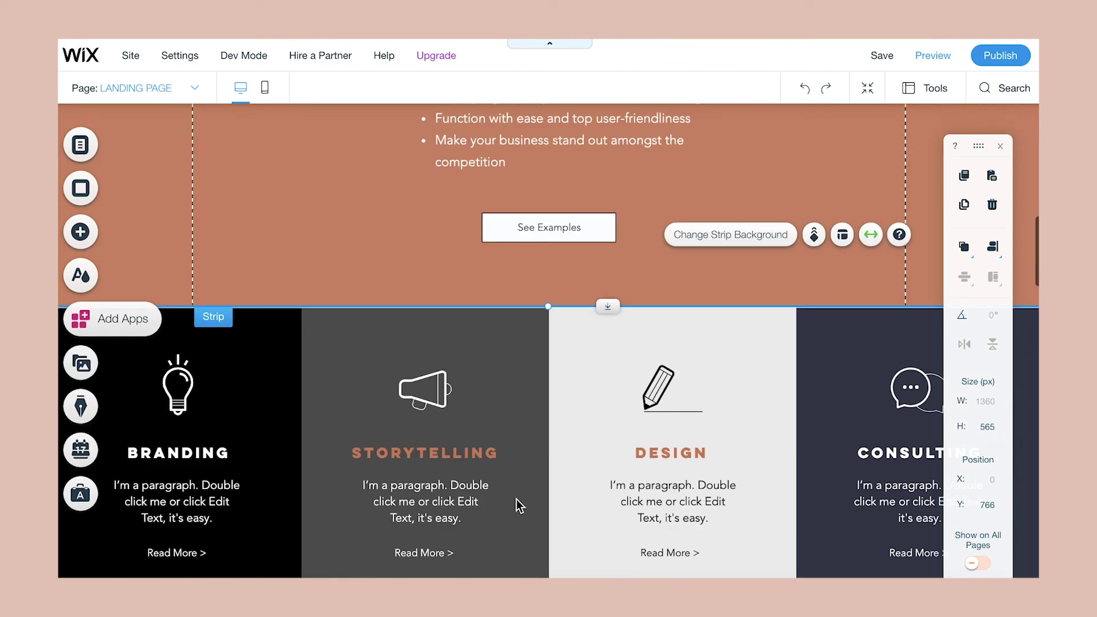
pyautogui.scroll(-5, 516, 499)
pyautogui.click(376, 467)
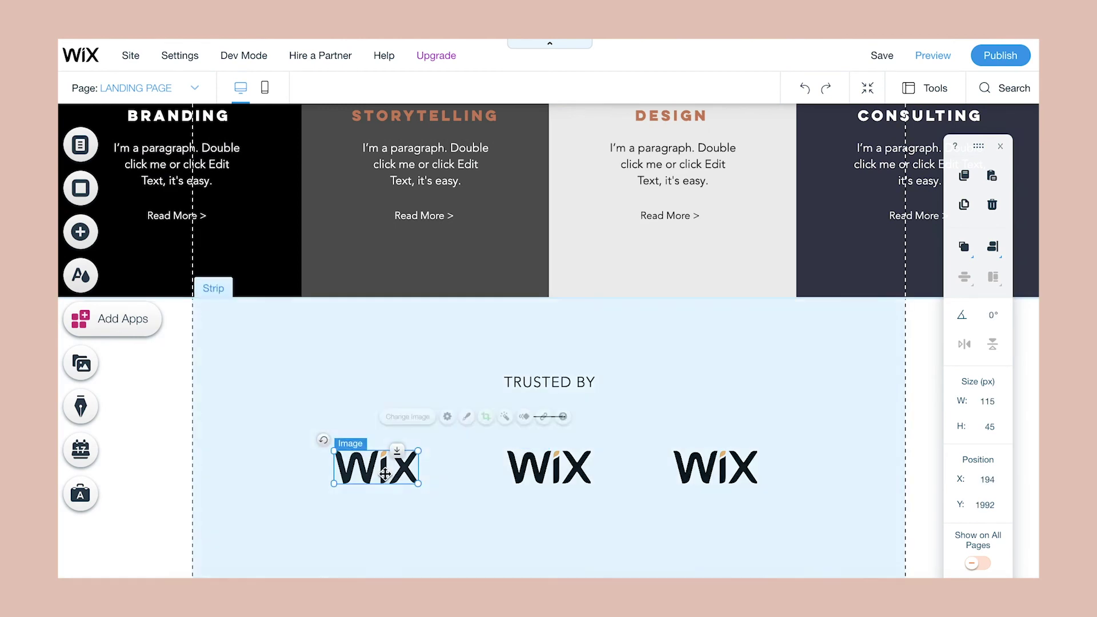
pyautogui.keyDown('shift'); pyautogui.click(555, 471); pyautogui.keyUp('shift')
pyautogui.keyDown('shift'); pyautogui.click(696, 468); pyautogui.keyUp('shift')
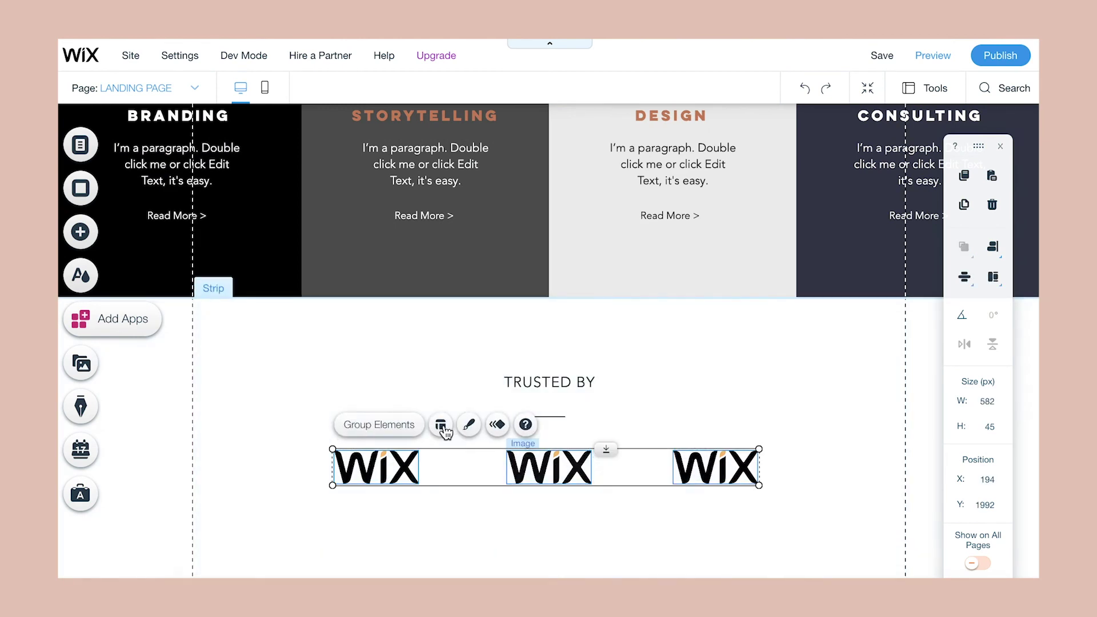
pyautogui.click(497, 425)
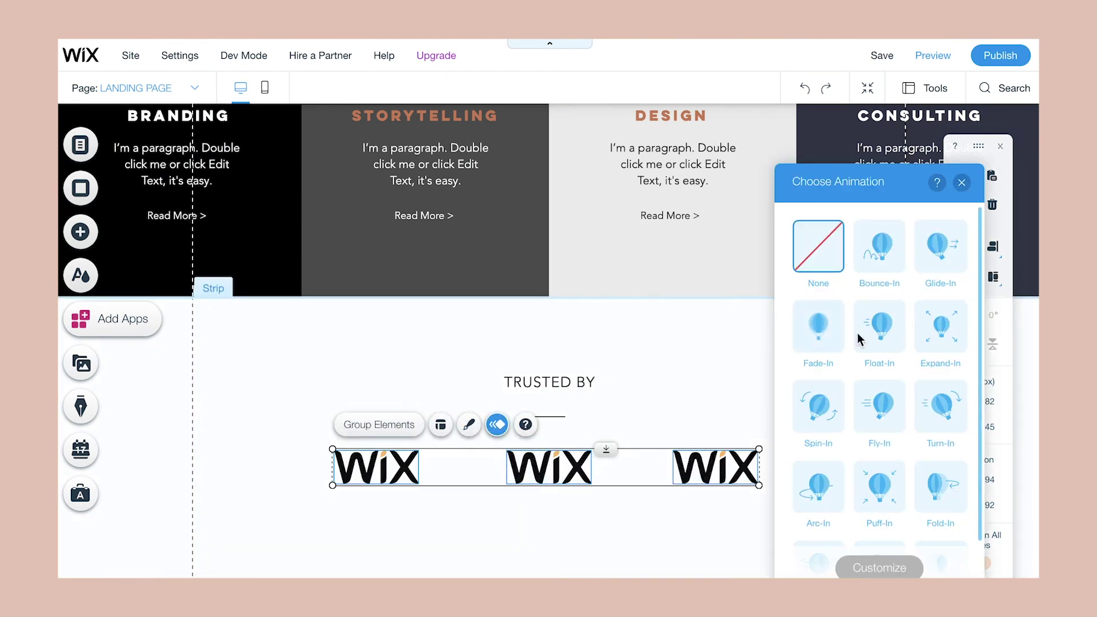
pyautogui.scroll(-1, 942, 517)
pyautogui.scroll(1, 808, 357)
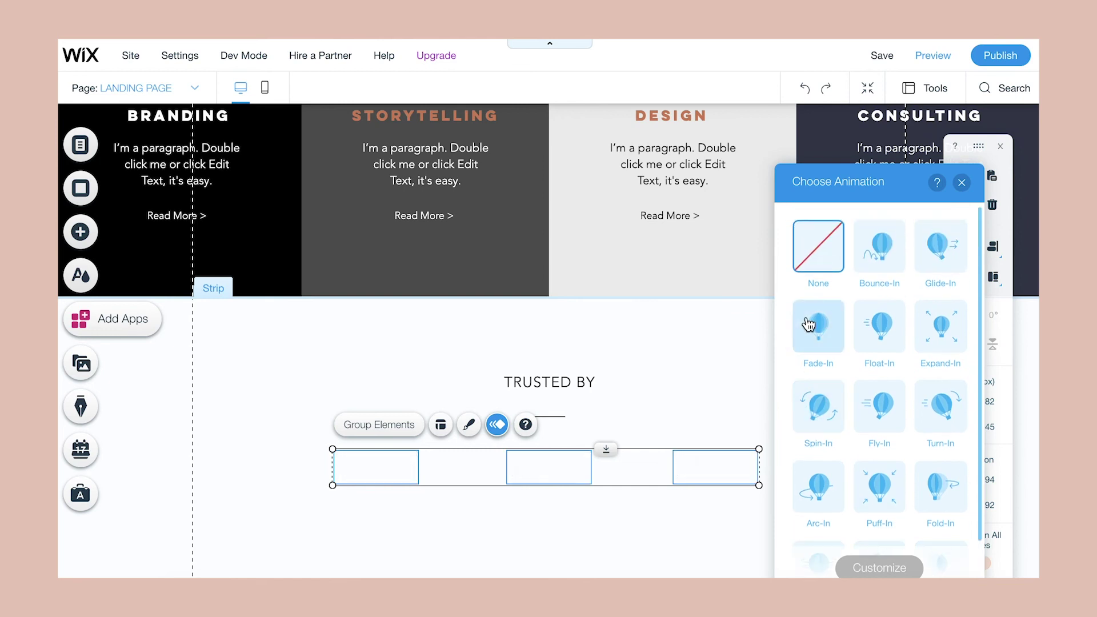
pyautogui.click(812, 329)
pyautogui.click(709, 338)
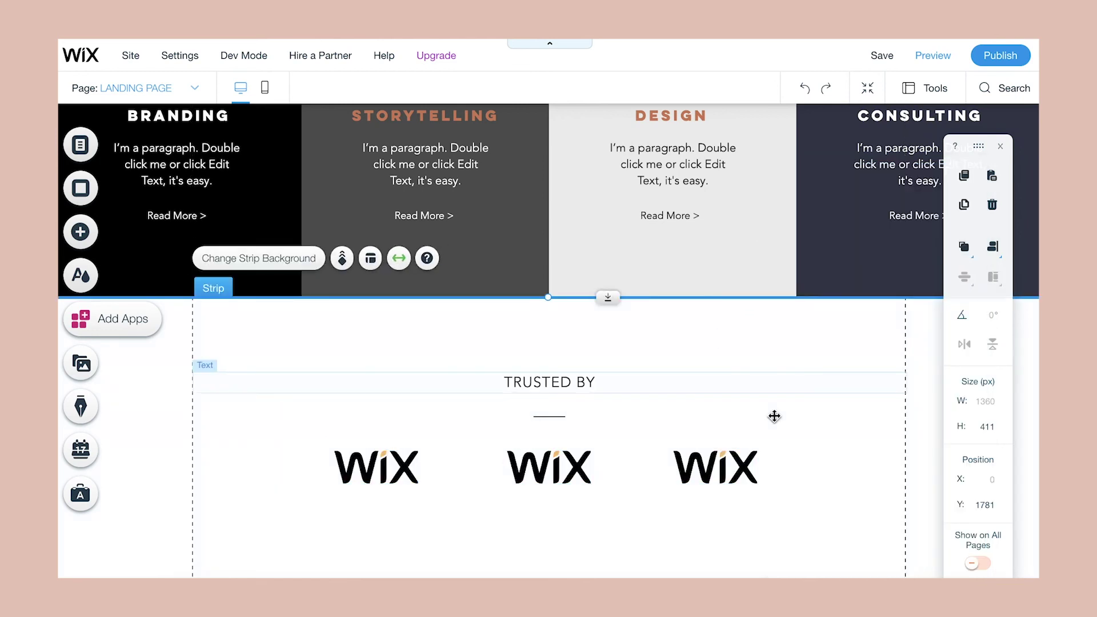
pyautogui.scroll(15, 881, 318)
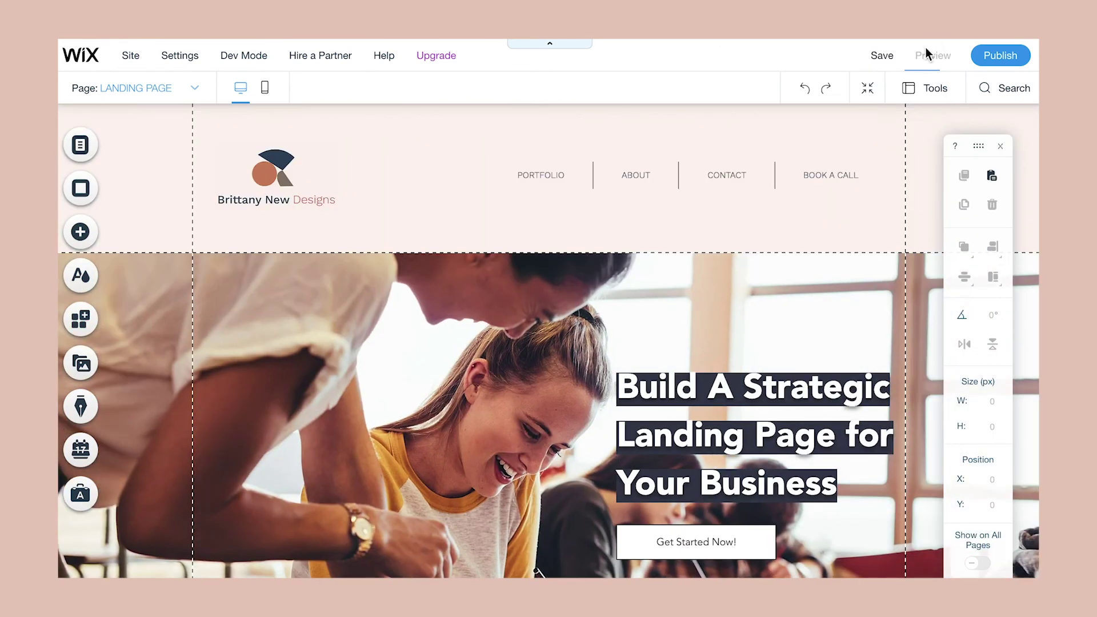
# Step: Scroll through Preview down to the 'Sign Up for 20% off!' strip to watch the animations play
pyautogui.click(933, 56)
pyautogui.scroll(-2, 961, 313)
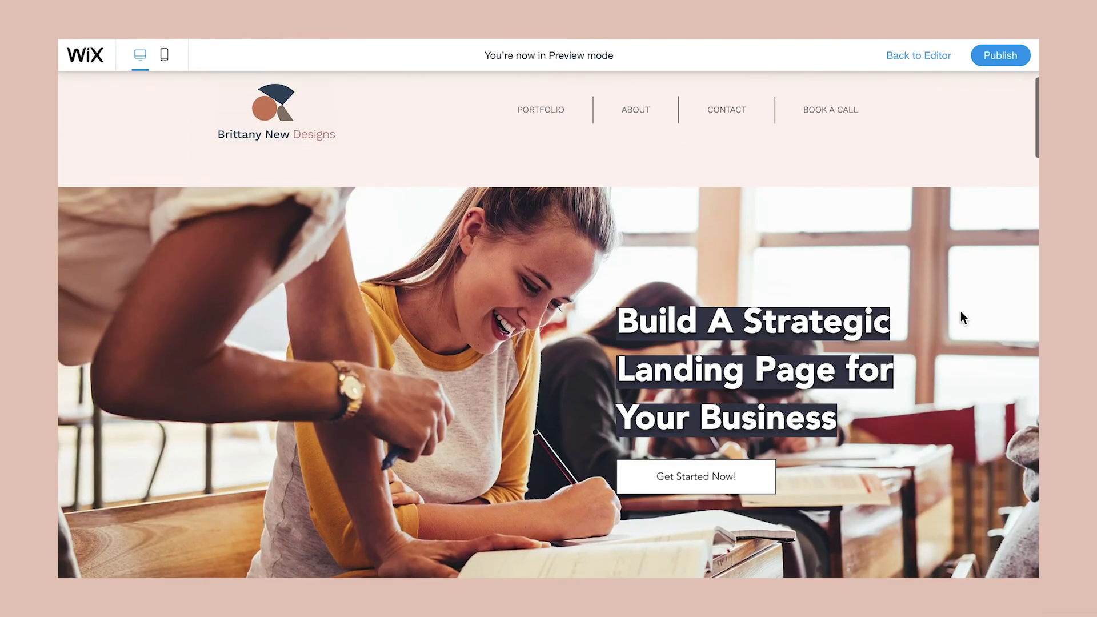
pyautogui.scroll(-8, 961, 312)
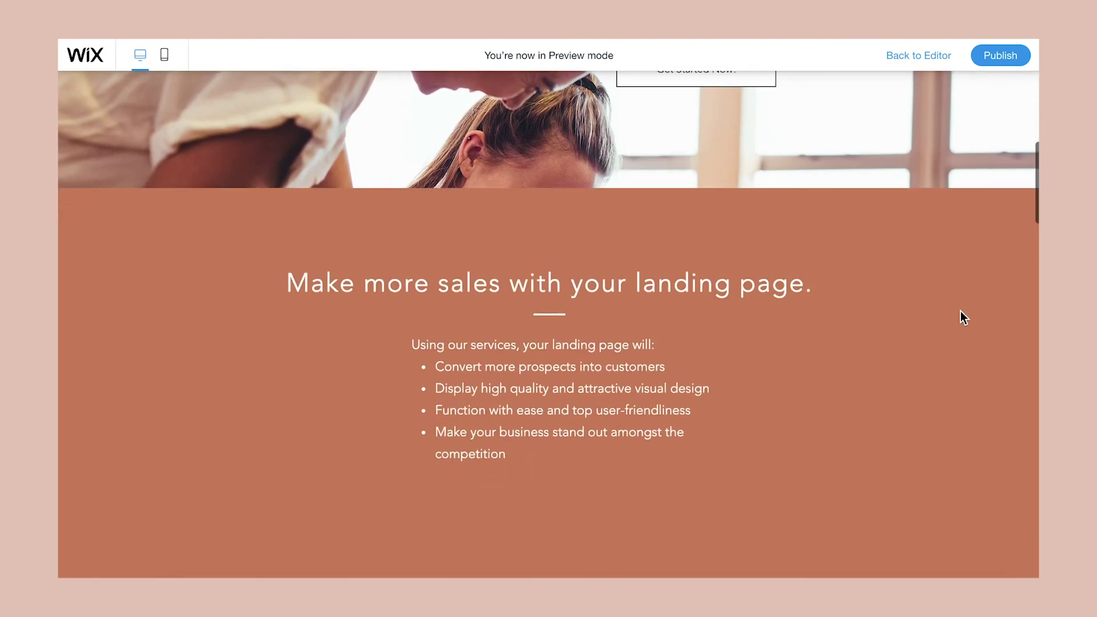
pyautogui.scroll(-10, 961, 311)
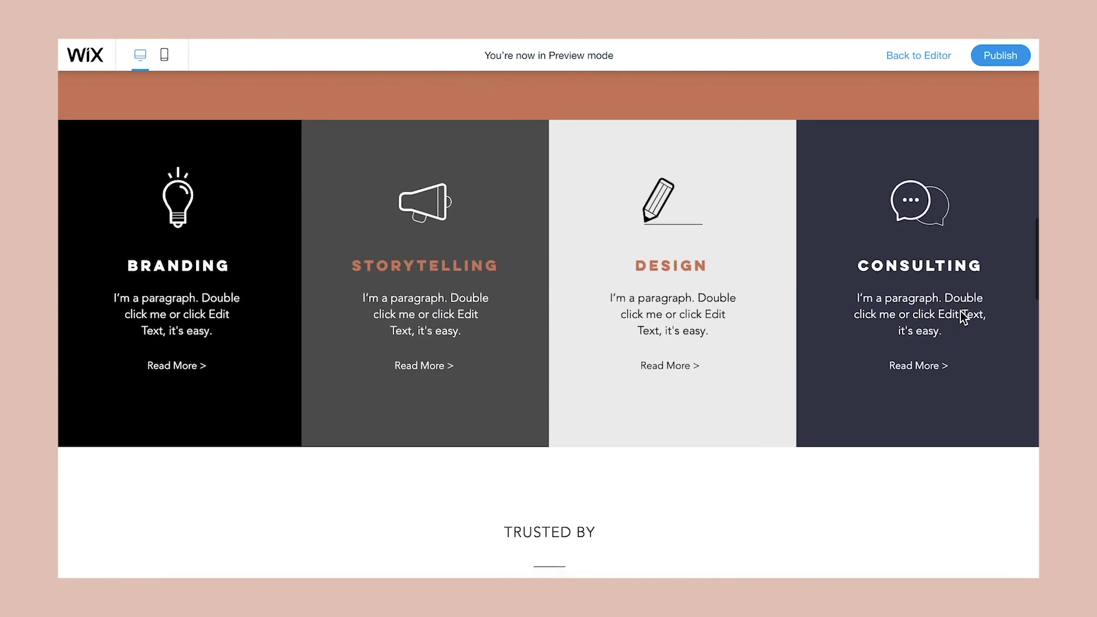
pyautogui.scroll(-10, 962, 311)
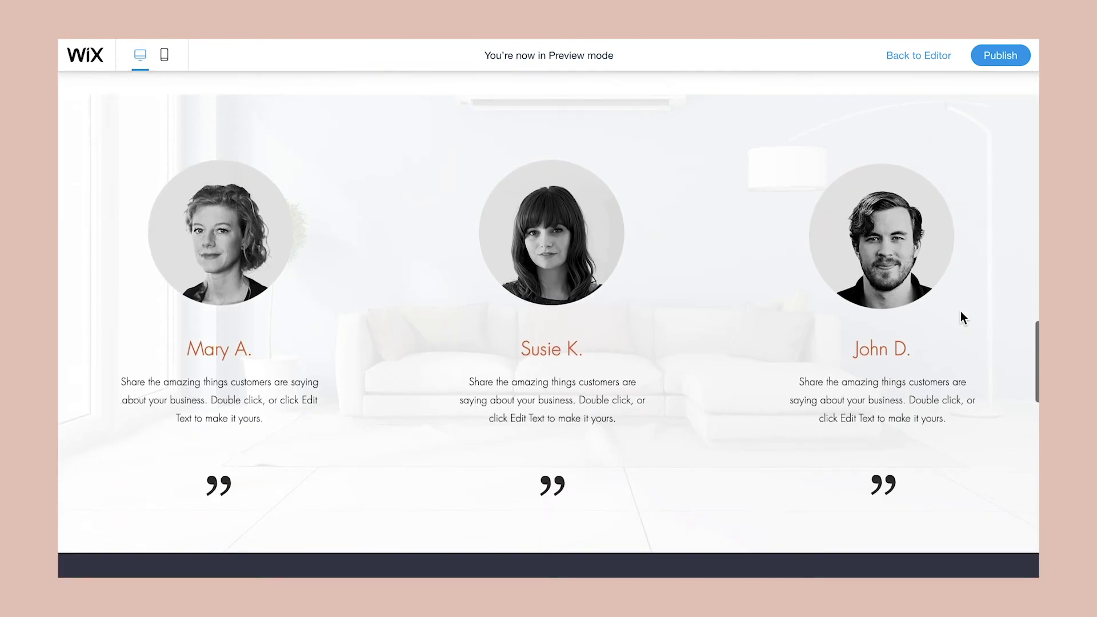
pyautogui.scroll(-8, 961, 312)
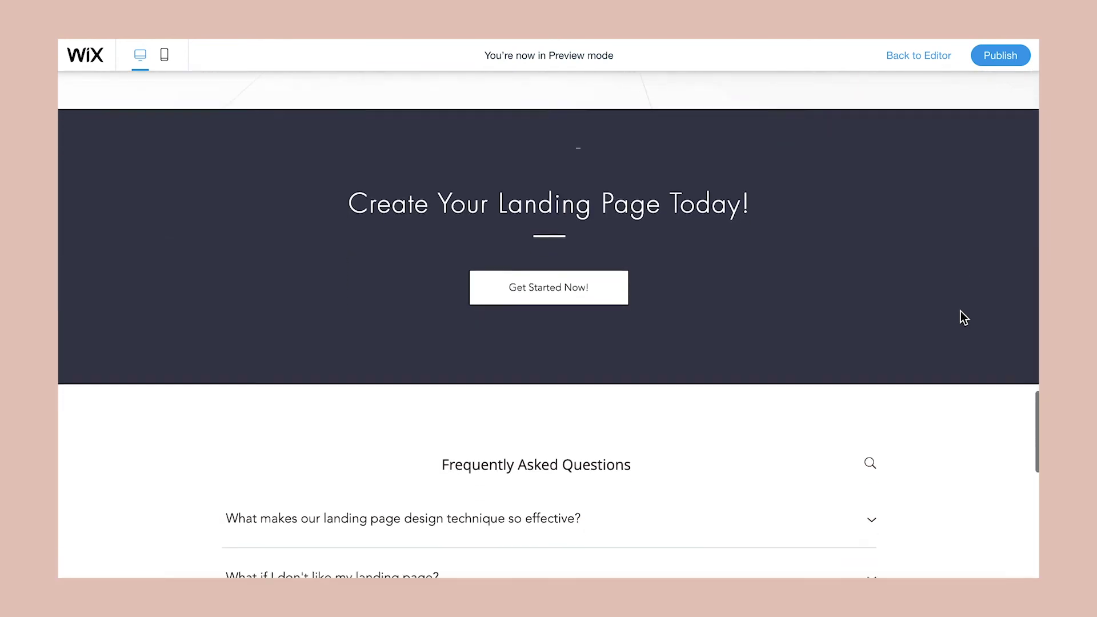
pyautogui.scroll(-10, 961, 312)
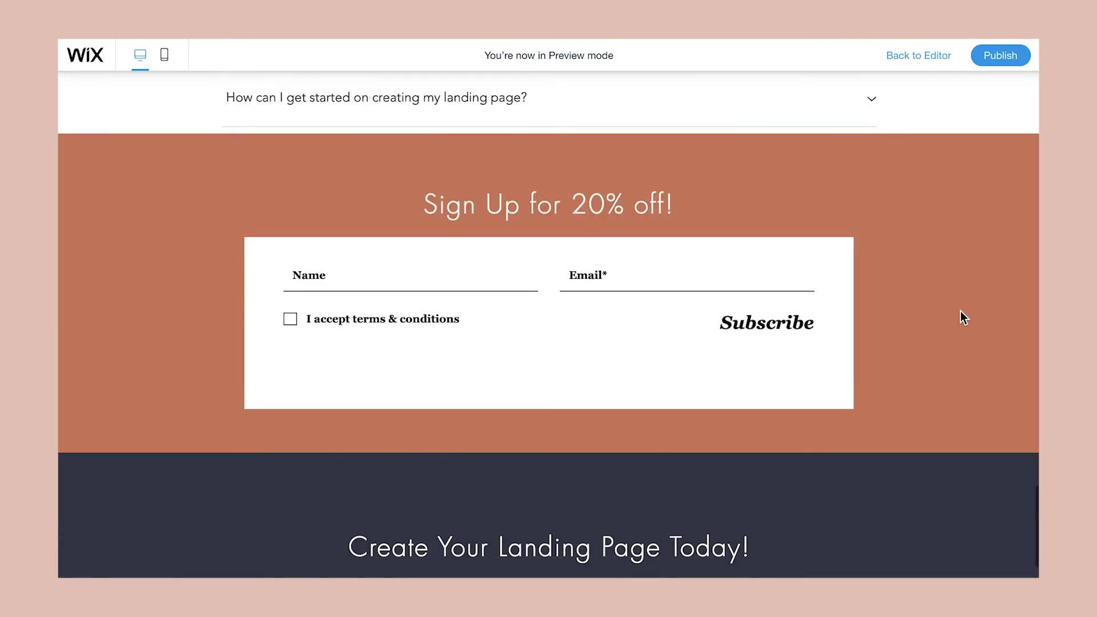